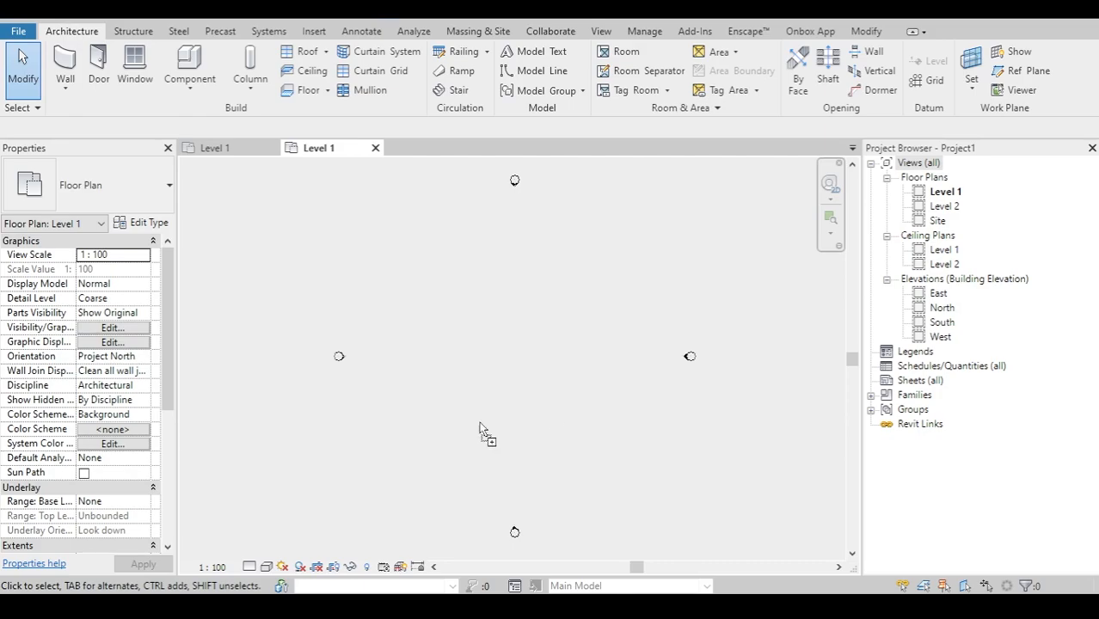
Step: Place one RUANG detail item between the elevation markers in the Level 1 floor plan
left_click(519, 332)
key("Escape")
key("Escape")
scroll(514, 317, "up", 3)
Step: Duplicate the placed square's RUANG type and name the new type KV_100M2
left_click(513, 311)
scroll(508, 308, "up", 3)
middle_click_drag(490, 304, 421, 334)
scroll(385, 353, "up", 3)
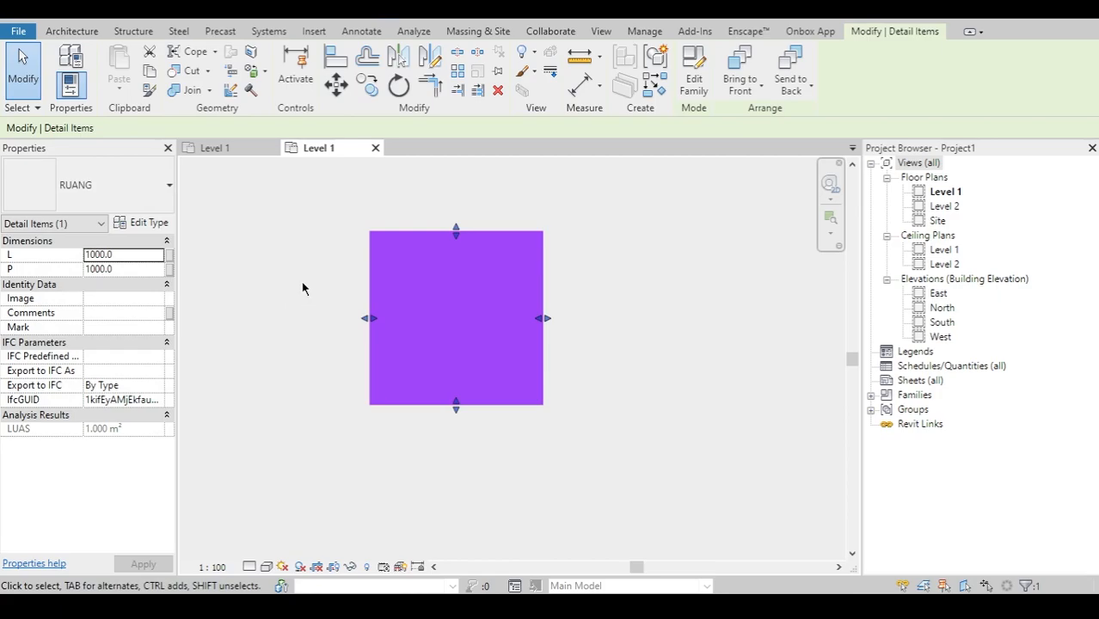
middle_click_drag(320, 311, 336, 329)
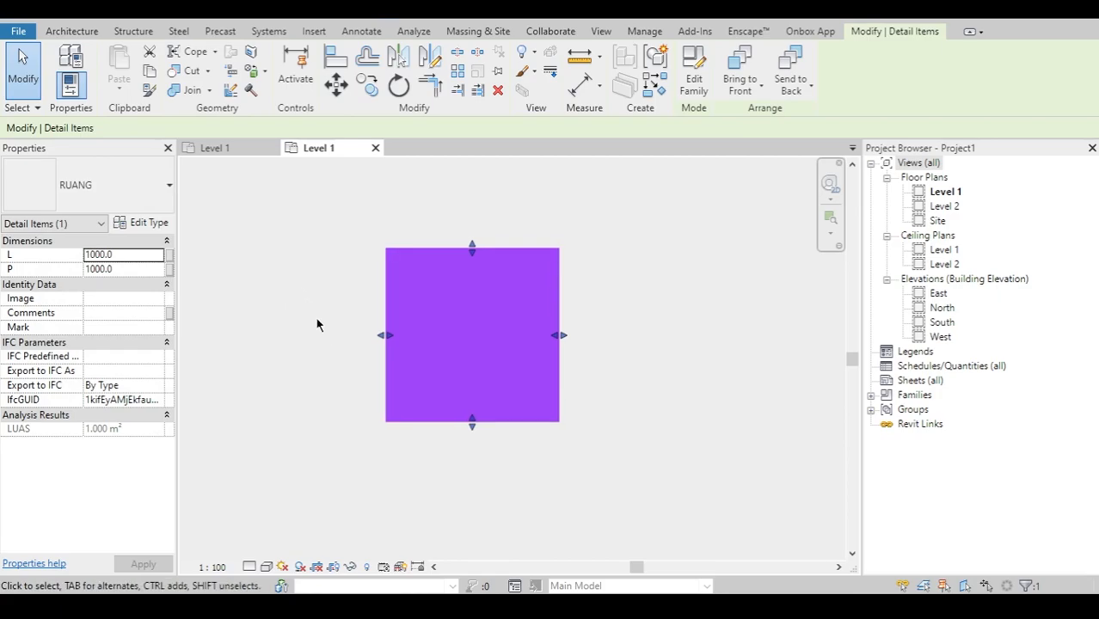
left_click(153, 224)
left_click_drag(427, 110, 495, 106)
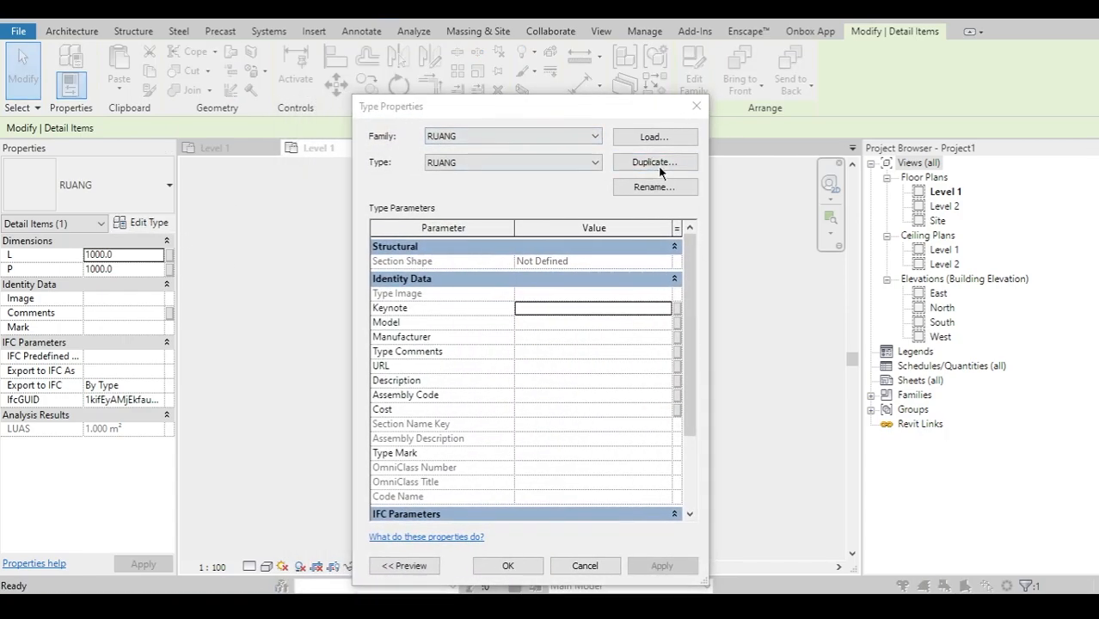
left_click(656, 162)
left_click(569, 299)
left_click_drag(581, 300, 522, 304)
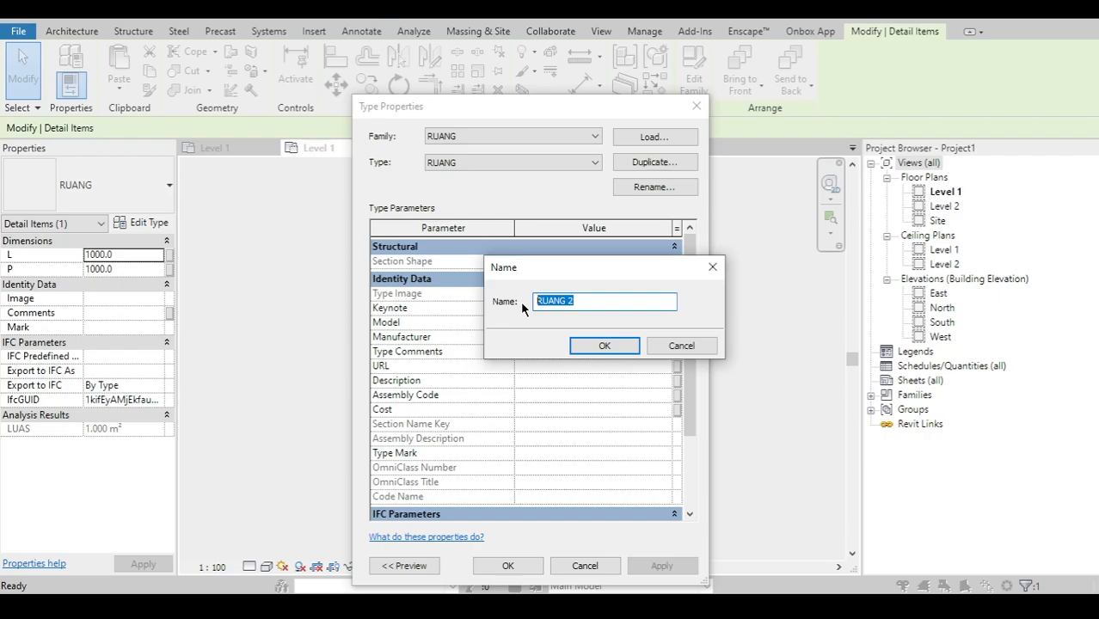
type("Kv")
key("BackSpace")
type("V_100M2")
left_click(604, 345)
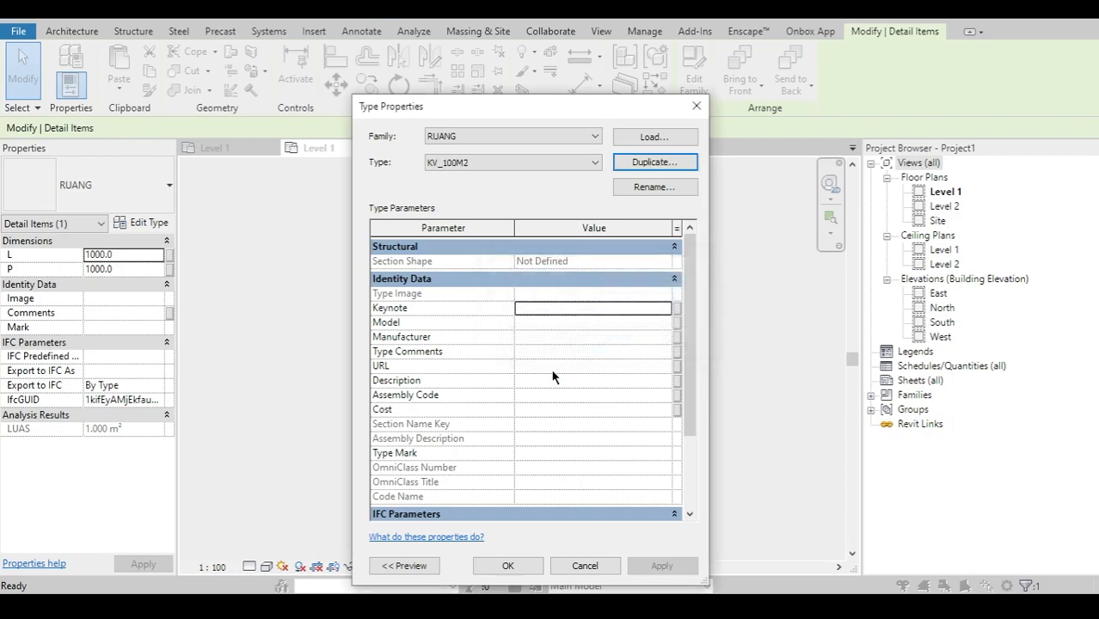
left_click(508, 565)
Step: Set the KV_100M2 square's L dimension with the formula =SQRT(100M^2)
scroll(409, 352, "up", 2)
scroll(357, 385, "up", 2)
middle_click_drag(432, 315, 418, 383)
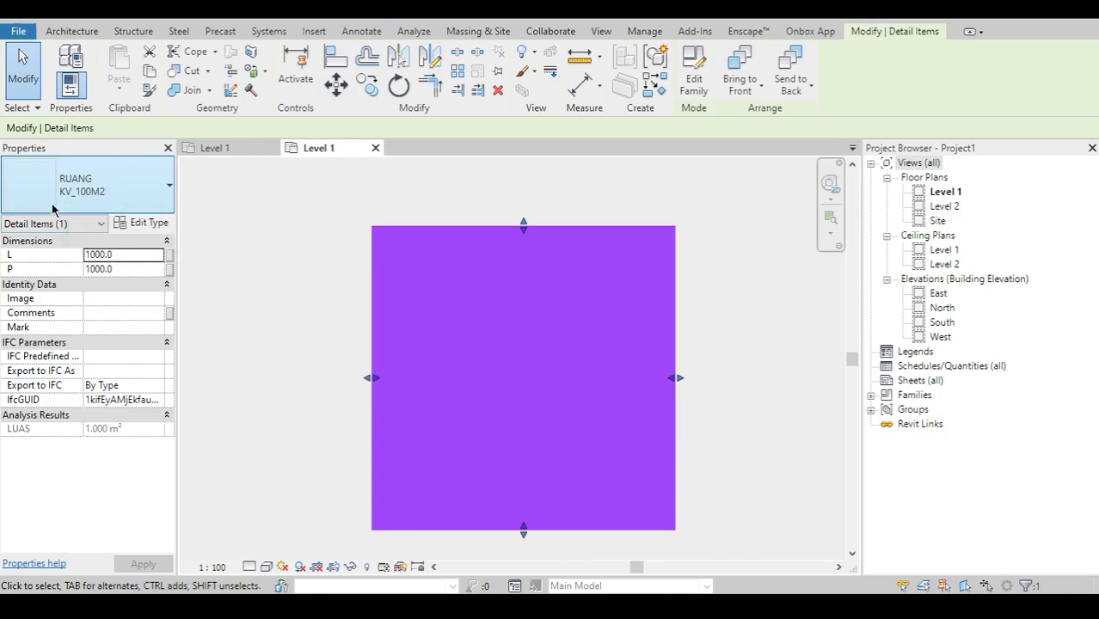
middle_click_drag(310, 337, 284, 302)
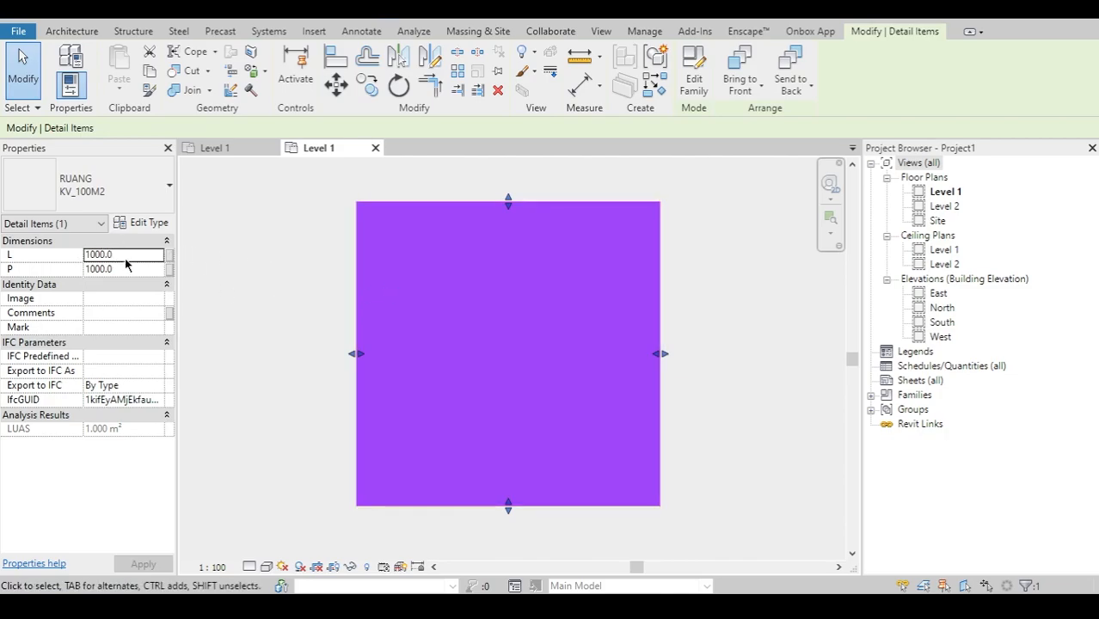
middle_click_drag(290, 312, 313, 320)
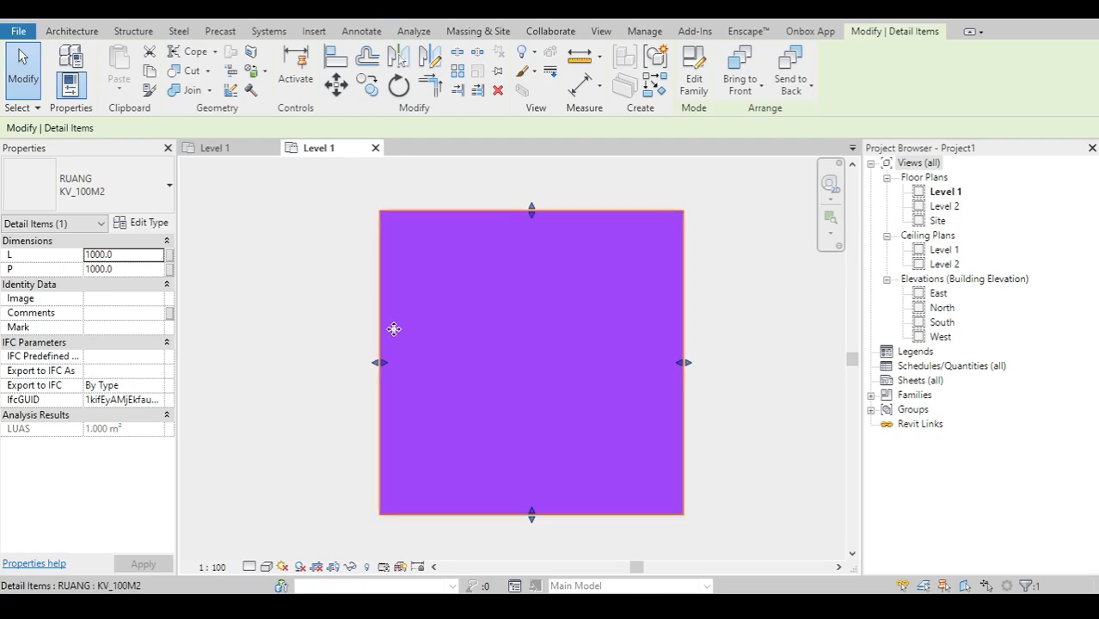
left_click(133, 256)
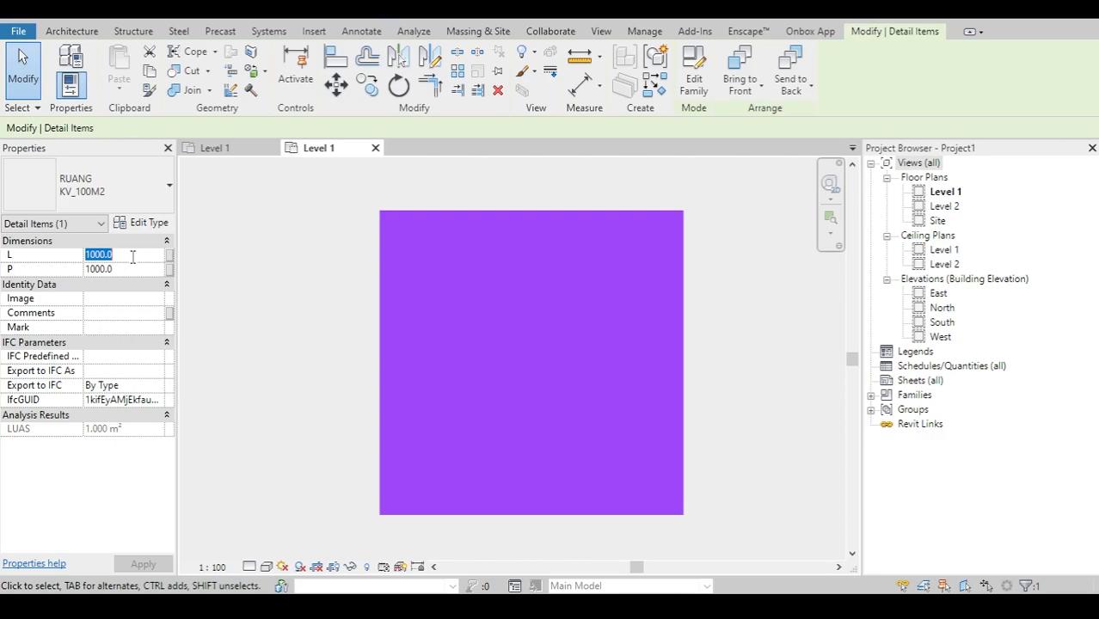
type("=")
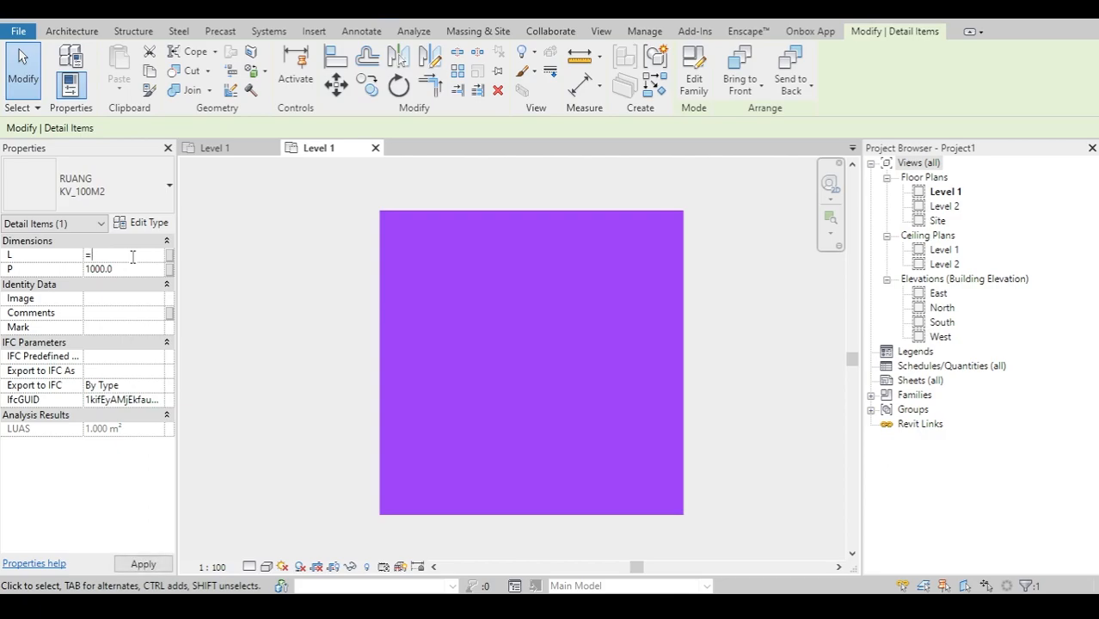
type("SQRT(")
type("100M^2)")
left_click(120, 253)
key("Return")
Step: Set the KV_100M2 item's P dimension to 10000 to match its L dimension
scroll(359, 355, "down", 6)
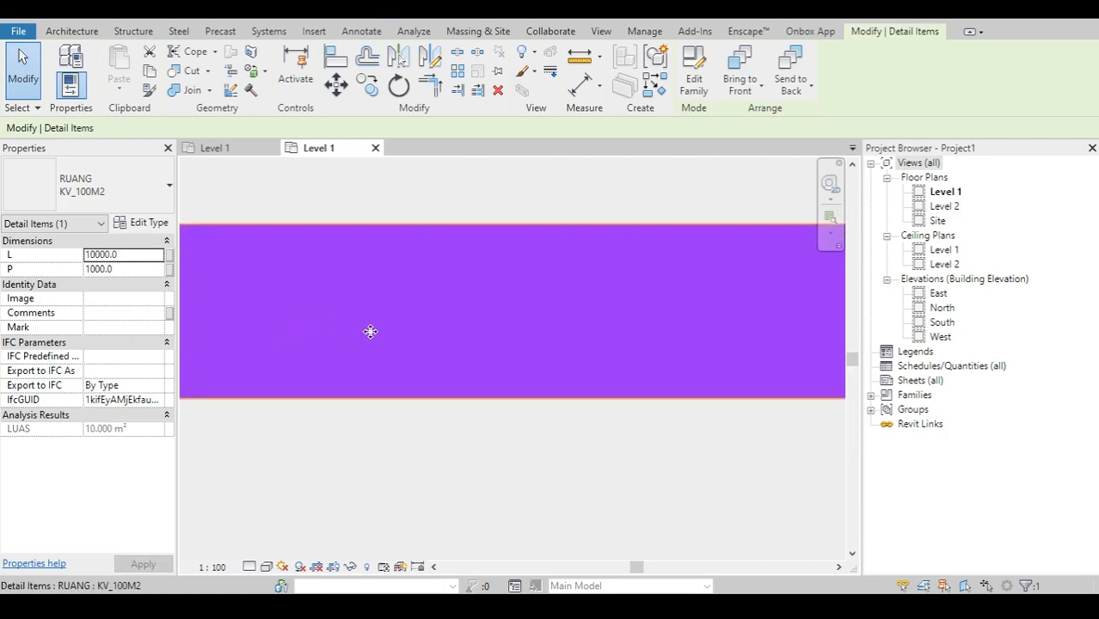
middle_click_drag(294, 341, 385, 328)
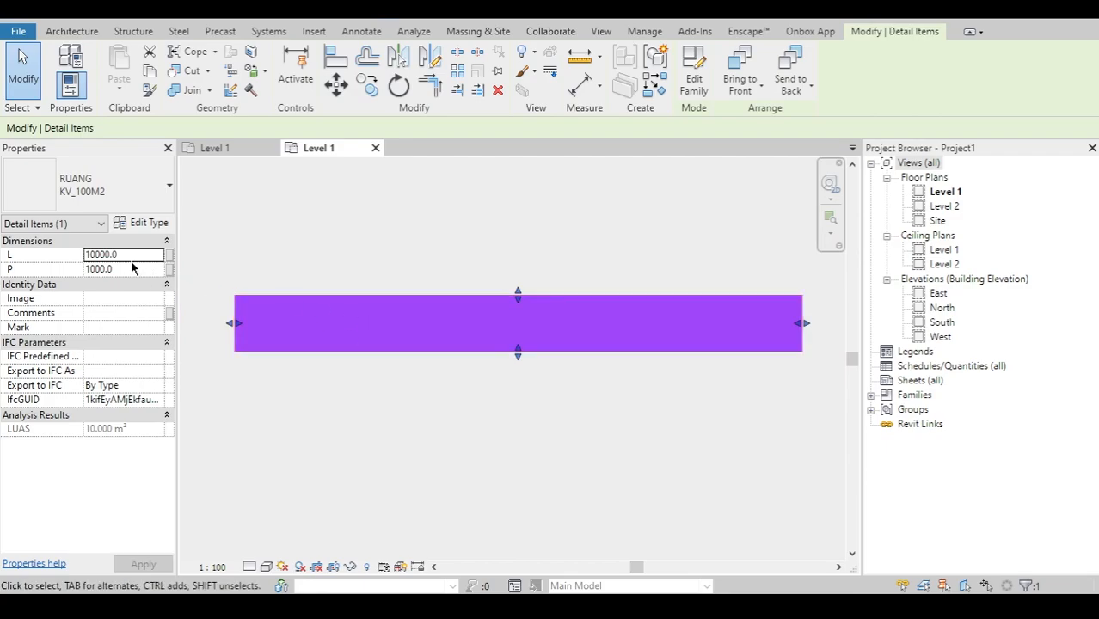
double_click(132, 254)
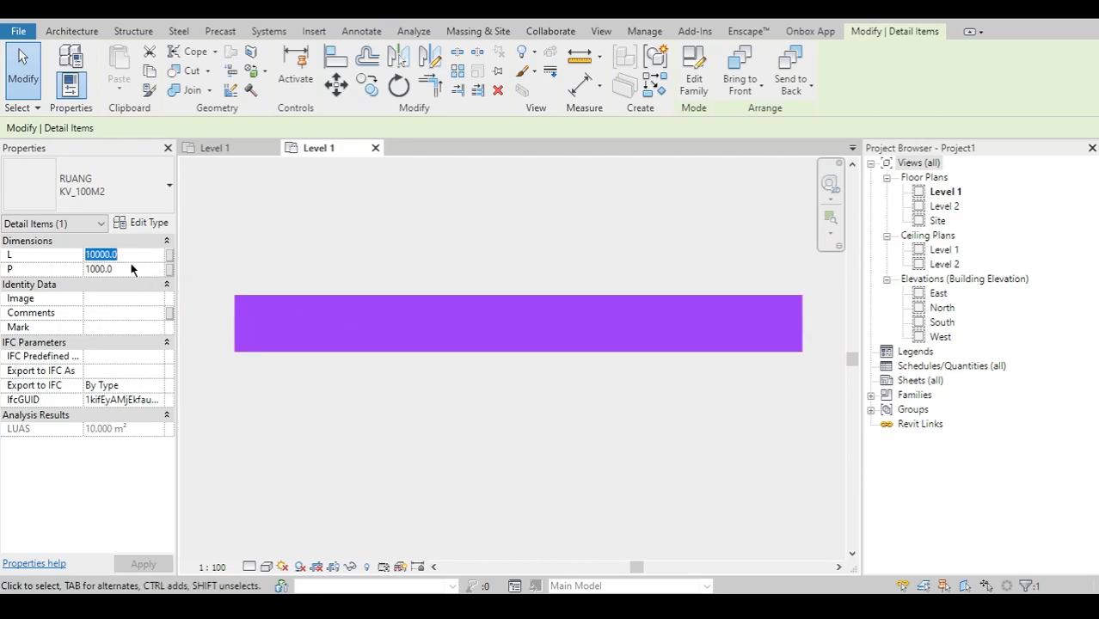
double_click(136, 269)
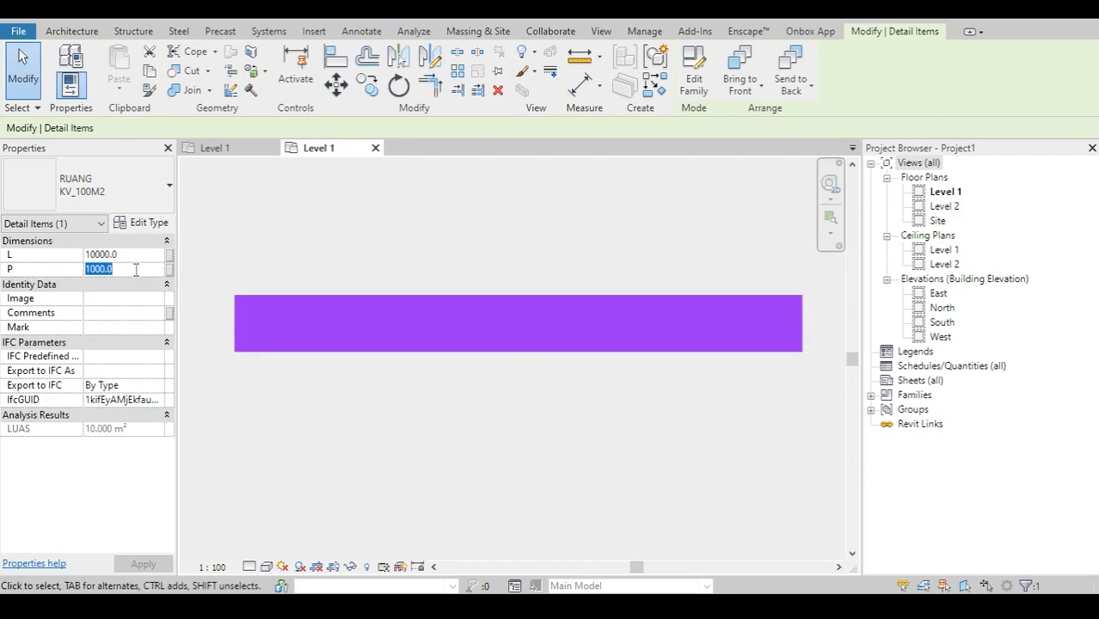
type("10000")
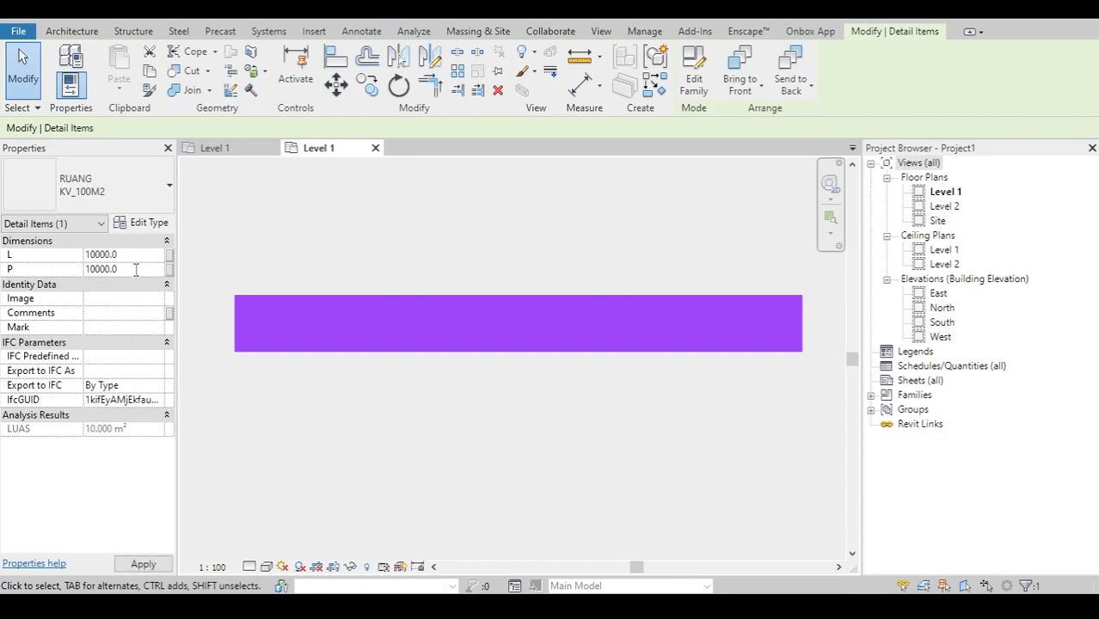
Step: Add an aligned dimension between the square's upper and lower edges, placed beside its left edge
middle_click_drag(399, 545, 430, 302)
scroll(421, 330, "up", 1)
middle_click_drag(421, 330, 397, 442)
scroll(395, 418, "down", 1)
middle_click_drag(386, 363, 408, 353)
key("d")
key("i")
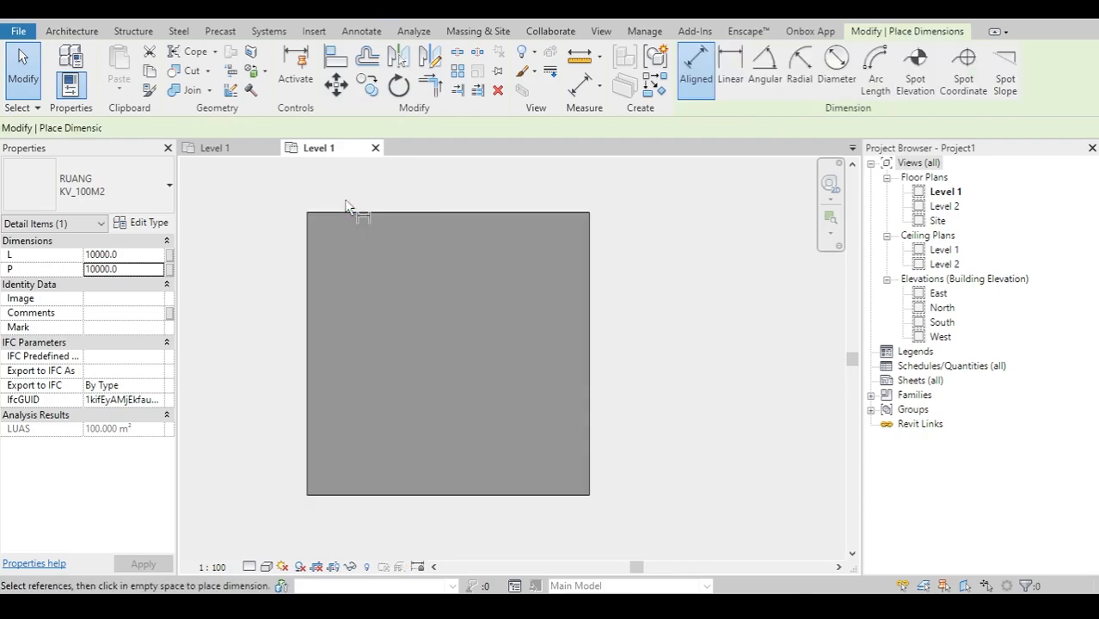
left_click(335, 212)
left_click(335, 497)
left_click(280, 430)
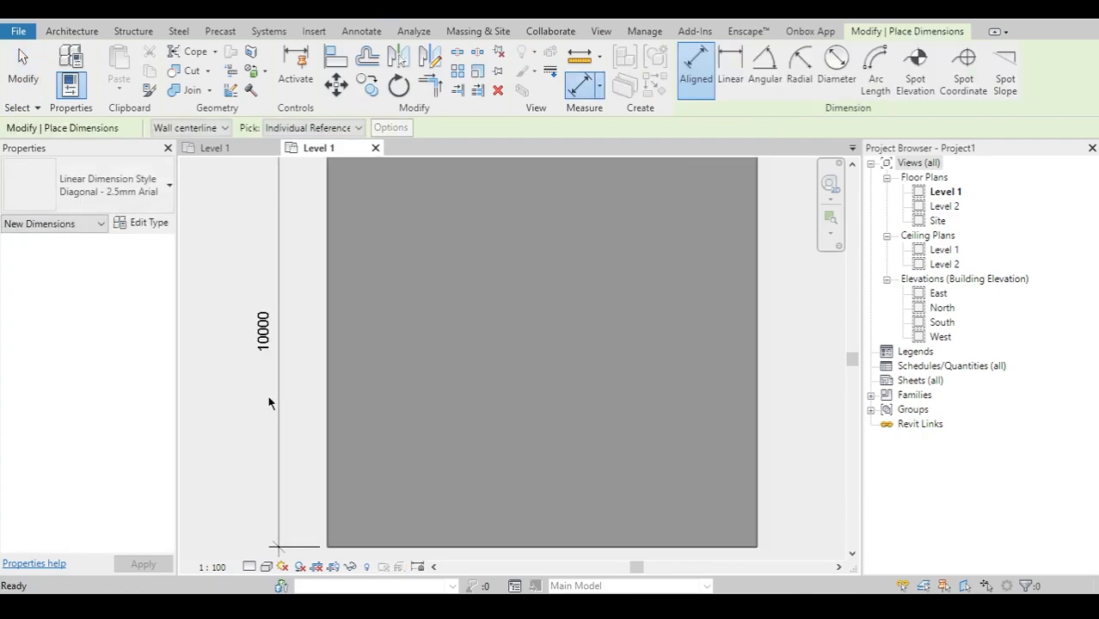
key("Escape")
key("Escape")
Step: Place a second KV_100M2 detail item to the right of the first square, with their upper edges aligned
left_click(373, 322)
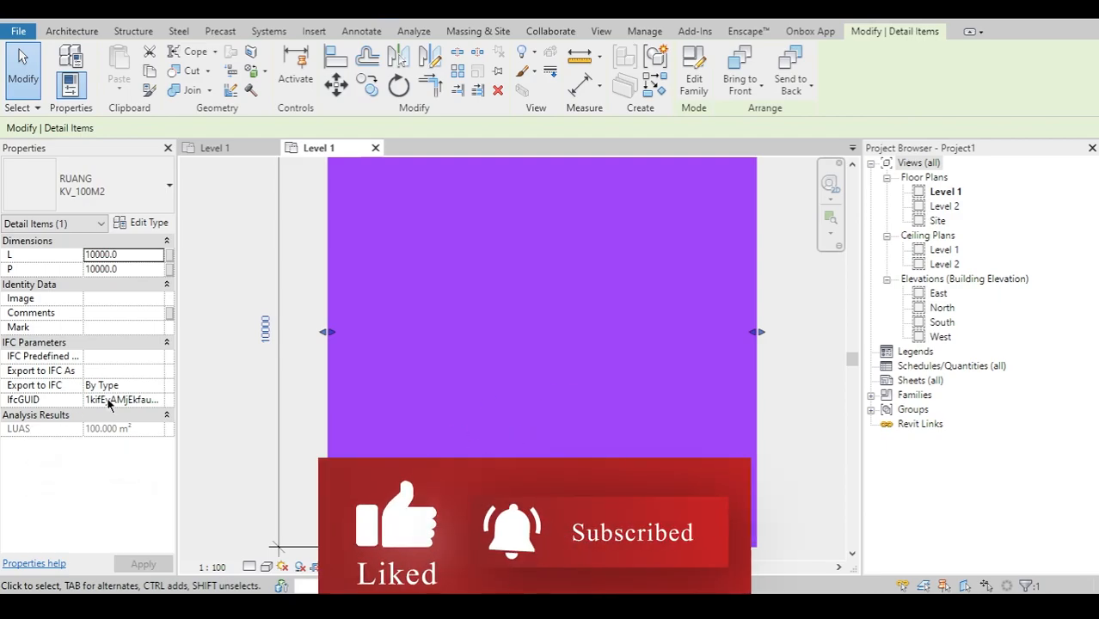
scroll(488, 420, "down", 3)
middle_click_drag(478, 418, 436, 411)
mouse_move(463, 360)
middle_mouse_down()
mouse_move(437, 388)
mouse_move(397, 375)
mouse_move(456, 356)
mouse_move(352, 319)
middle_mouse_up()
scroll(425, 335, "down", 1)
key("c")
key("s")
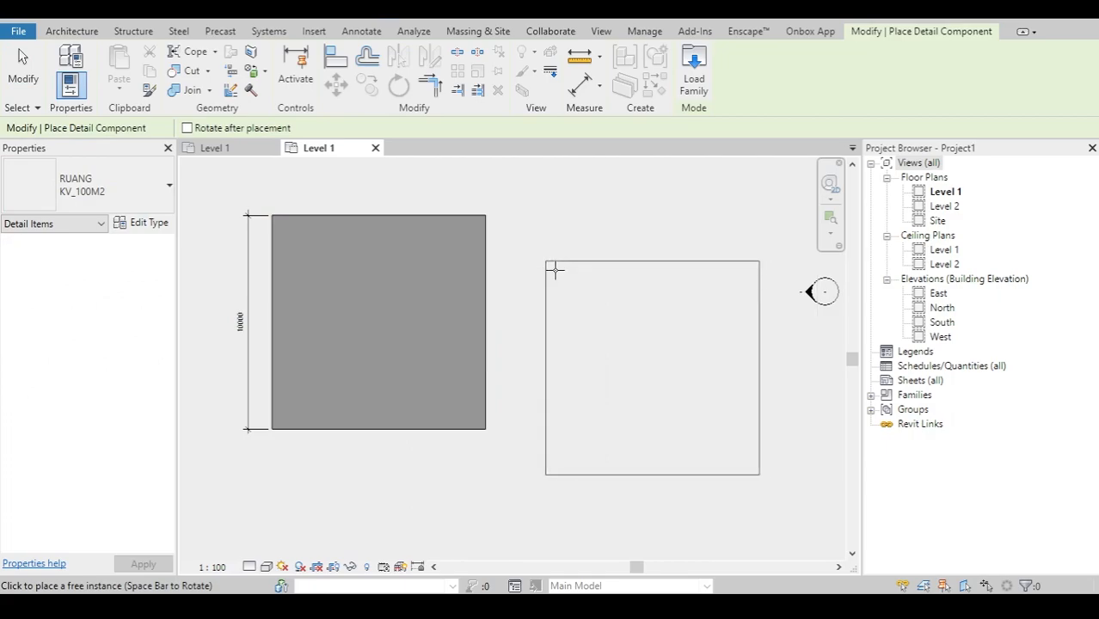
left_click(521, 223)
key("Escape")
left_click(543, 265)
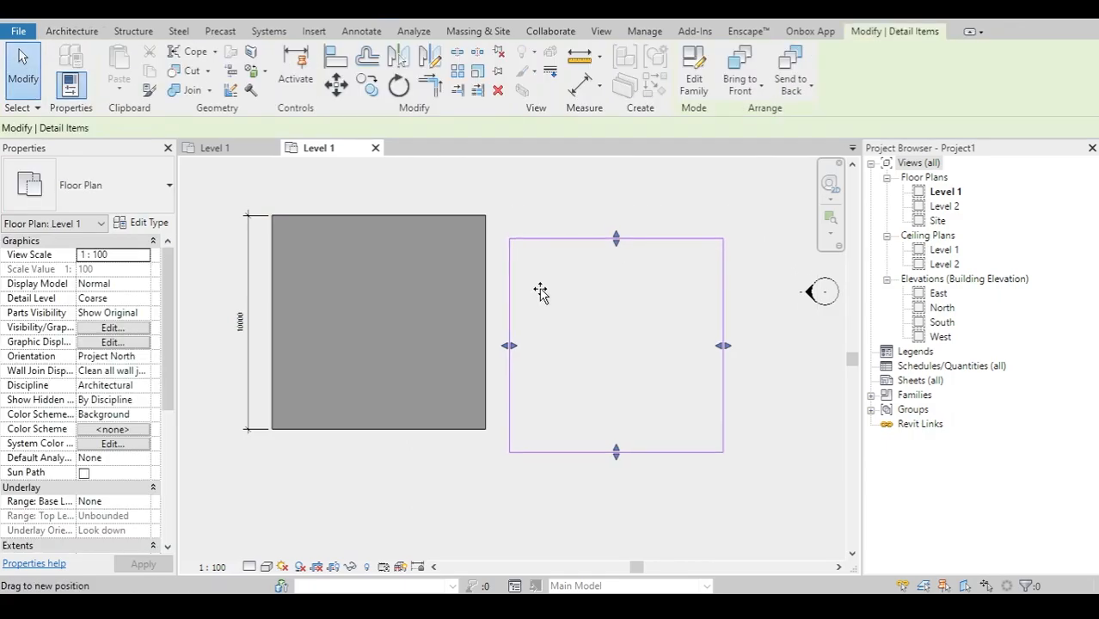
key("Escape")
Step: Duplicate the second square's type and name the new type KV_70M2
left_click(574, 268)
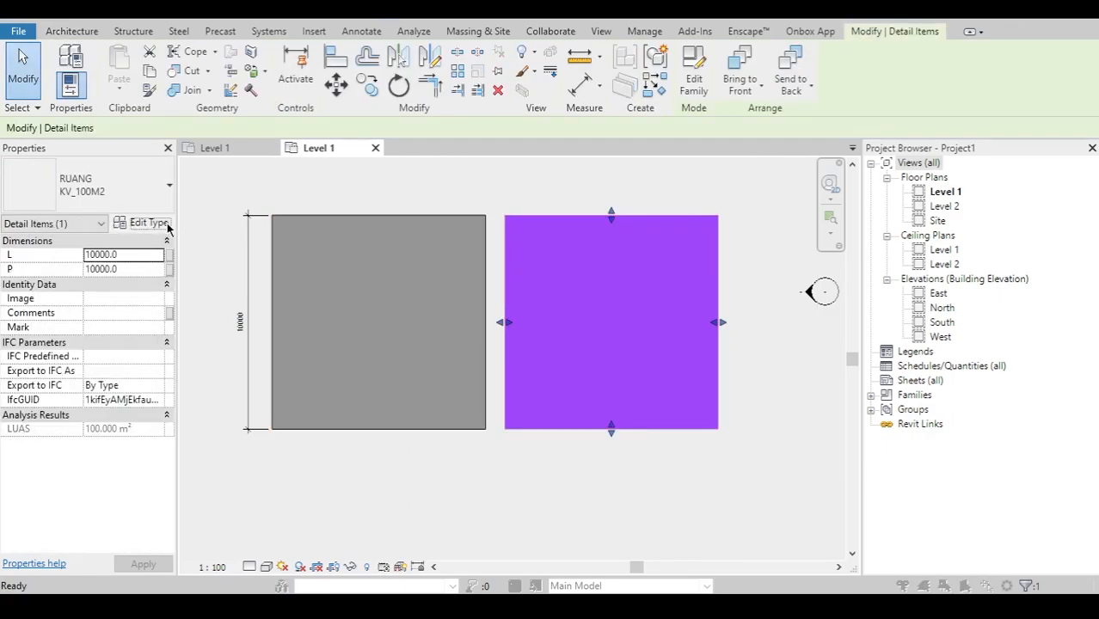
left_click(142, 223)
left_click(653, 163)
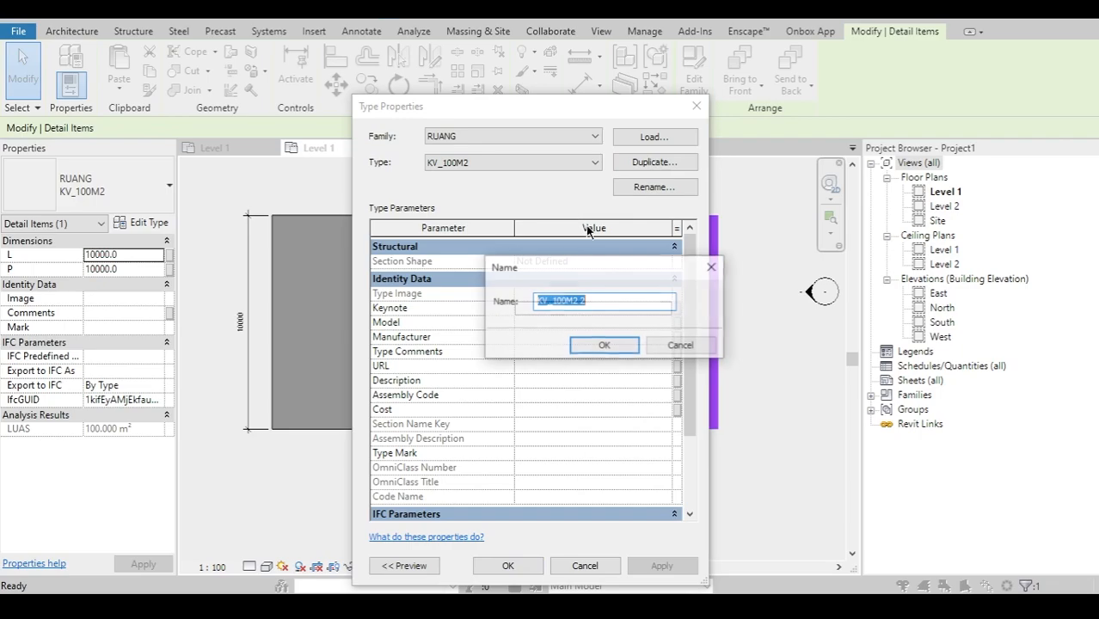
left_click(566, 300)
key("BackSpace")
key("BackSpace")
key("BackSpace")
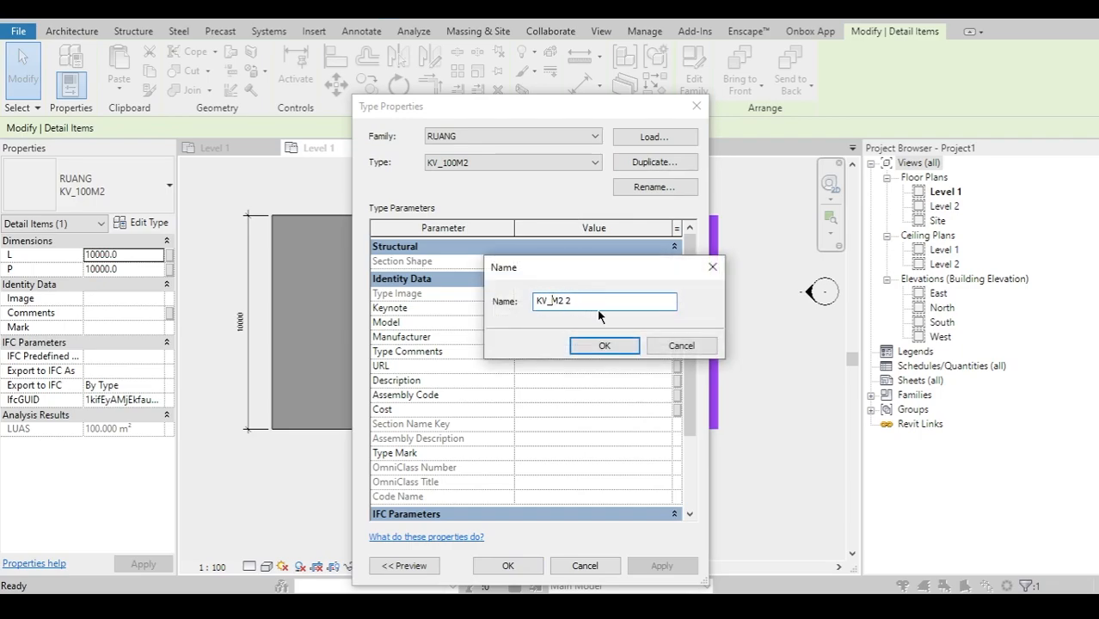
type("70")
key("Right")
key("Right")
key("Right")
key("BackSpace")
key("BackSpace")
left_click(604, 346)
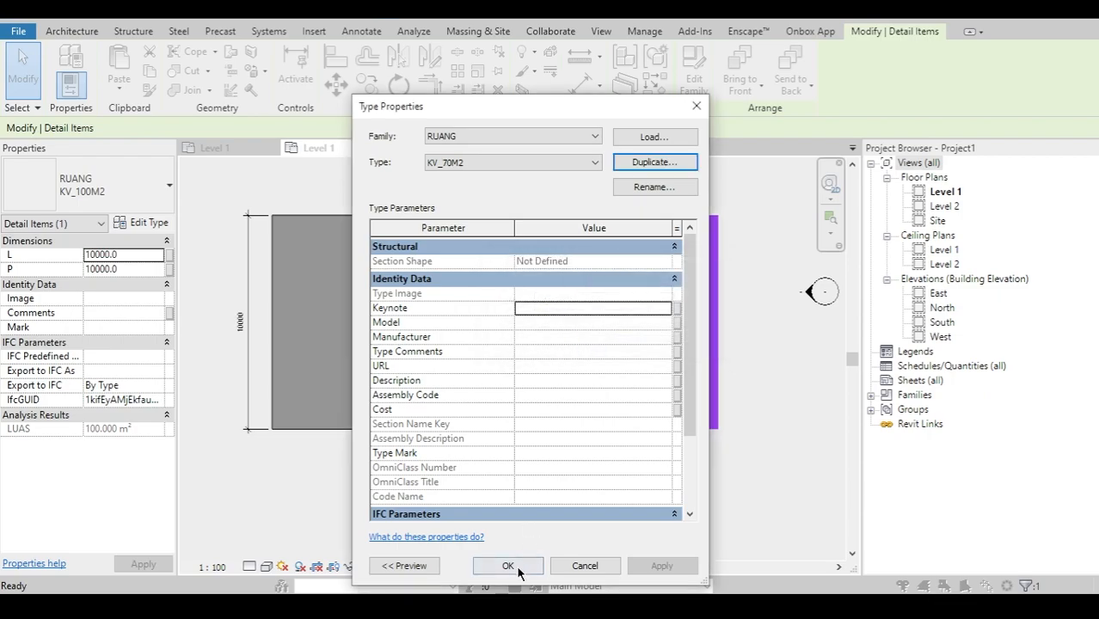
left_click(507, 565)
Step: Set the KV_70M2 square's L dimension with the formula =SQRT(75M^2)
scroll(489, 509, "up", 2)
left_click(711, 413)
left_click(550, 352)
left_click(138, 254)
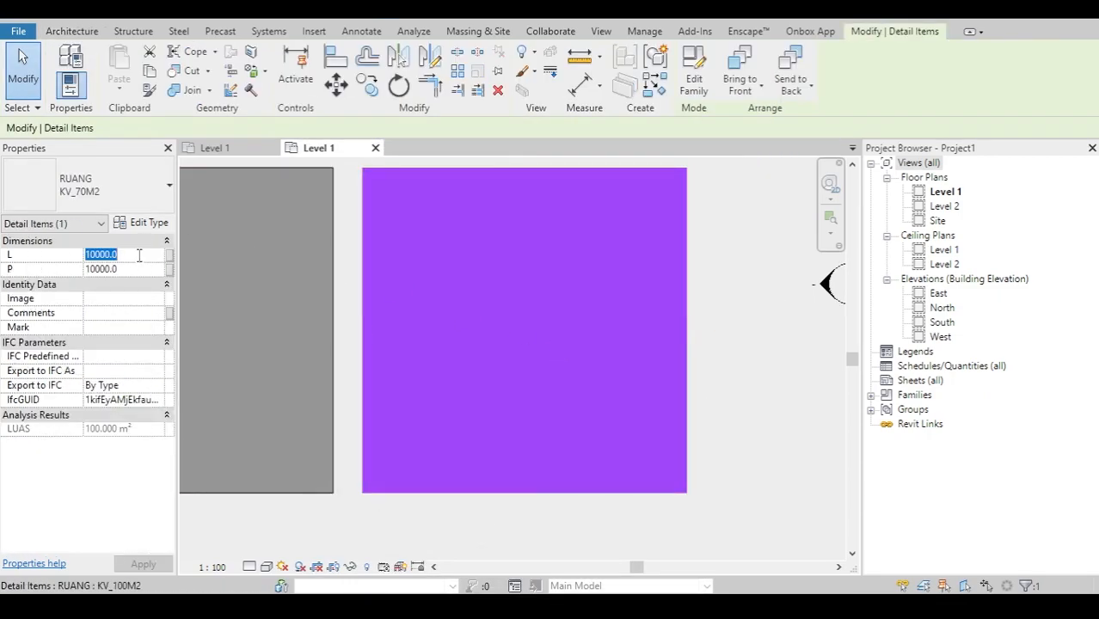
type("=SQRT(75M^2")
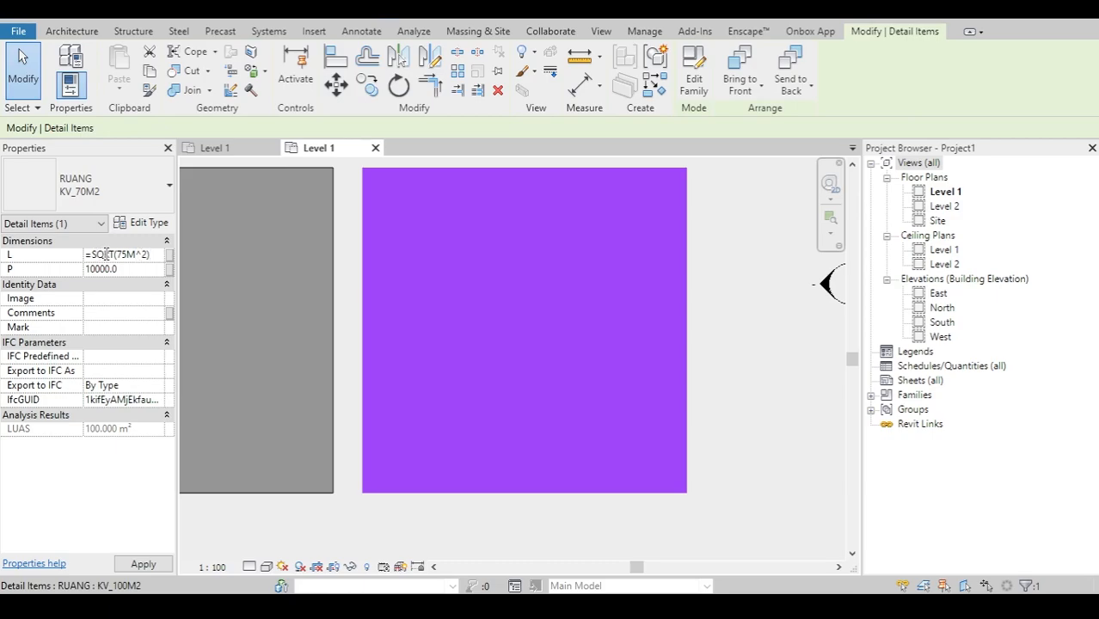
key("Return")
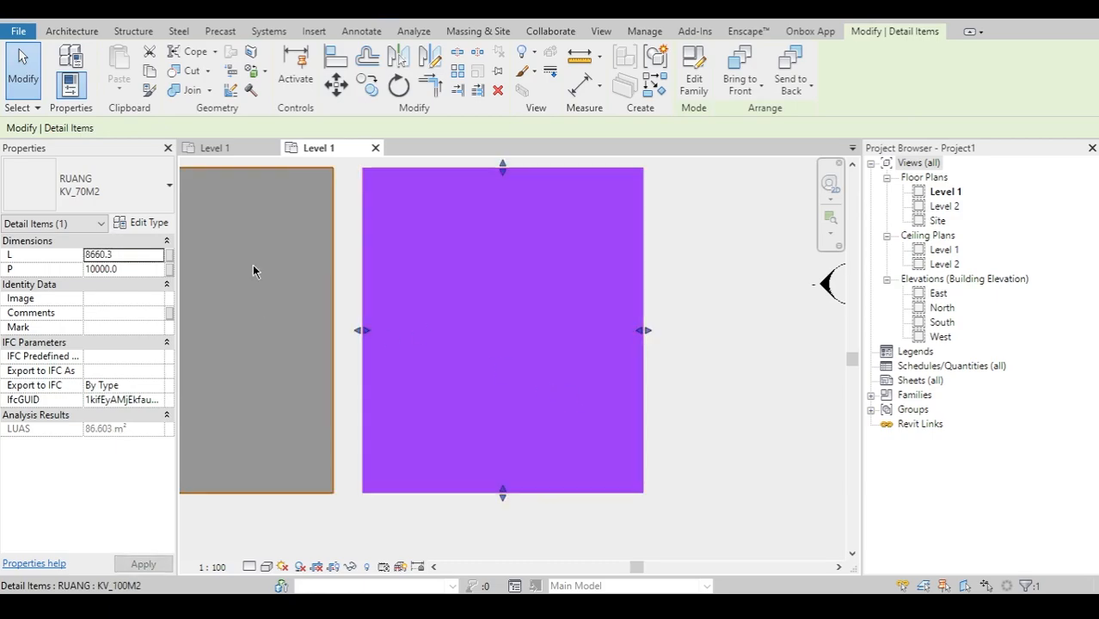
Step: Copy the KV_70M2 item's L value of 8660.3 into its P dimension
left_click(136, 254)
key("ctrl+c")
left_click(140, 270)
key("ctrl+v")
scroll(422, 371, "down", 2)
left_click(416, 478)
Step: Check the KV_70M2 square's LUAS area and compare its size with the first square
scroll(415, 477, "up", 2)
middle_click_drag(433, 342, 499, 372)
left_click(508, 353)
scroll(543, 365, "up", 3)
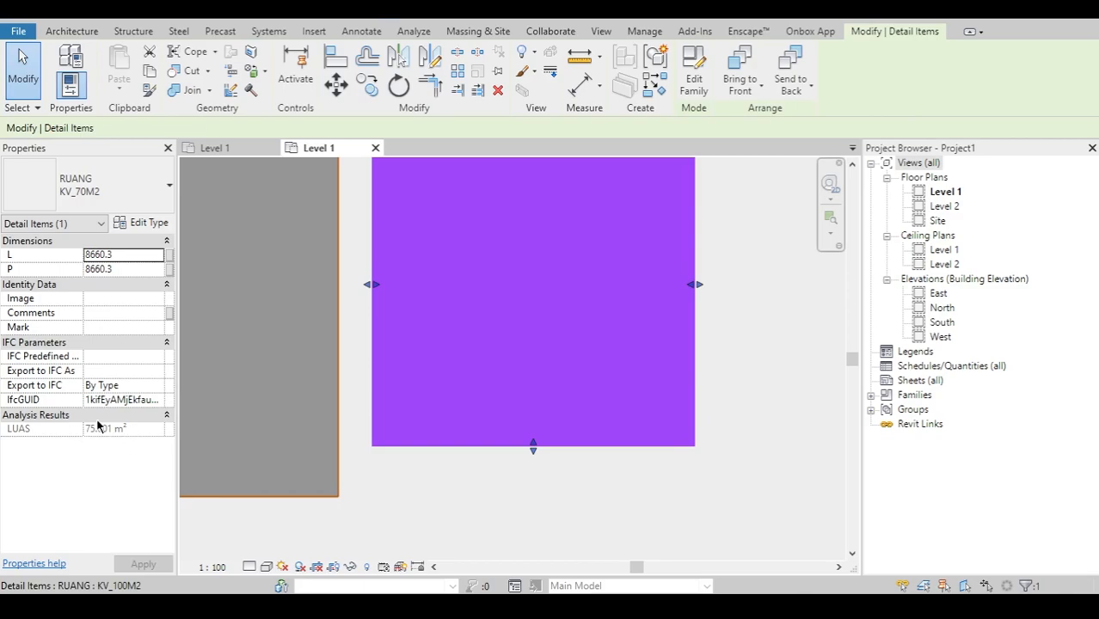
scroll(413, 422, "down", 2)
key("Escape")
middle_click_drag(413, 422, 528, 431)
scroll(503, 437, "down", 2)
scroll(524, 386, "up", 1)
left_click(546, 381)
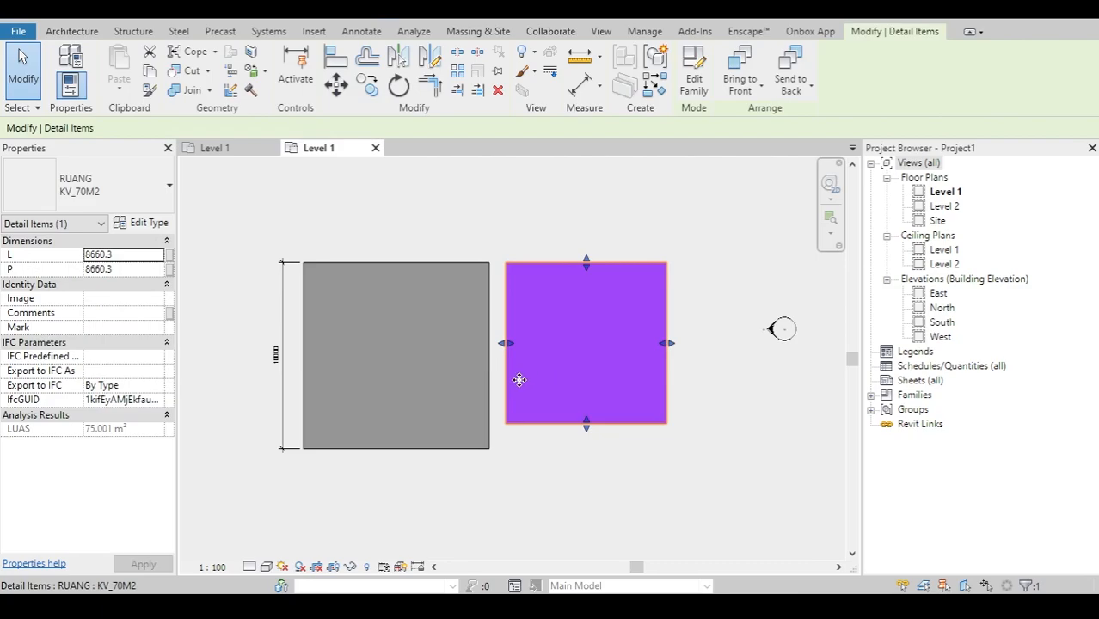
key("Escape")
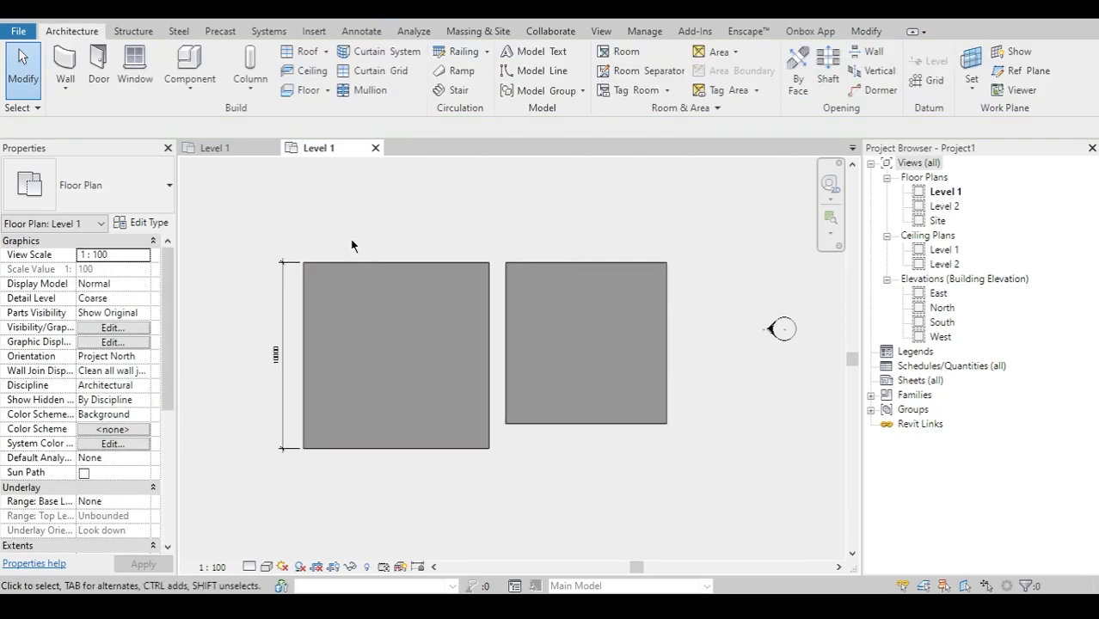
Step: Close the Project1 Level 1 view and return to the Level 1 plan of SITE.rvt
left_click(375, 148)
left_click(583, 307)
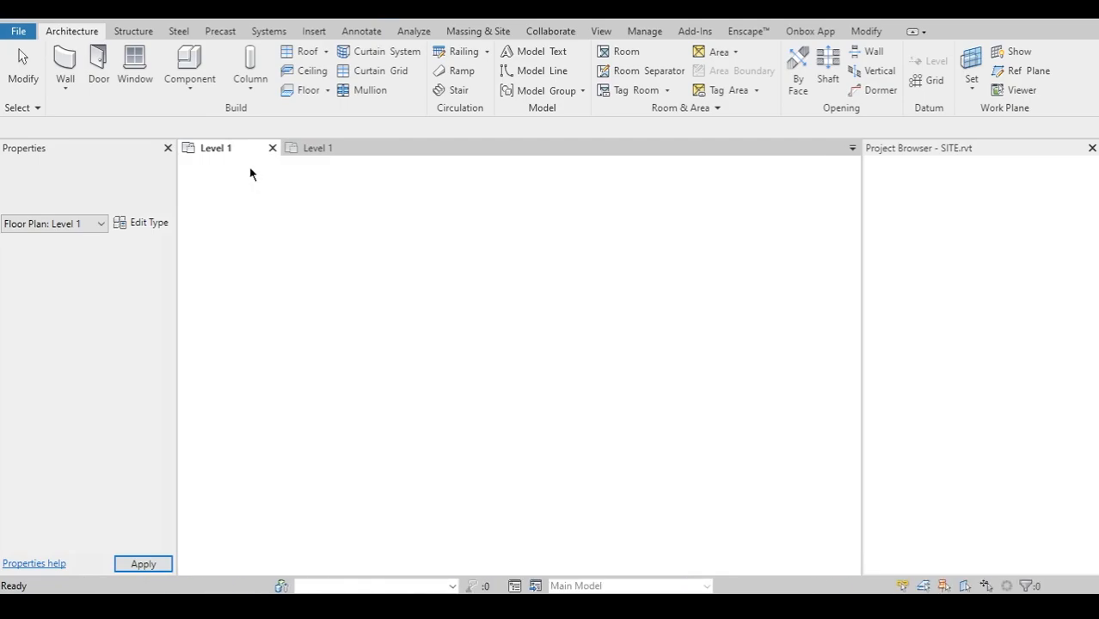
scroll(419, 282, "up", 3)
scroll(422, 290, "down", 3)
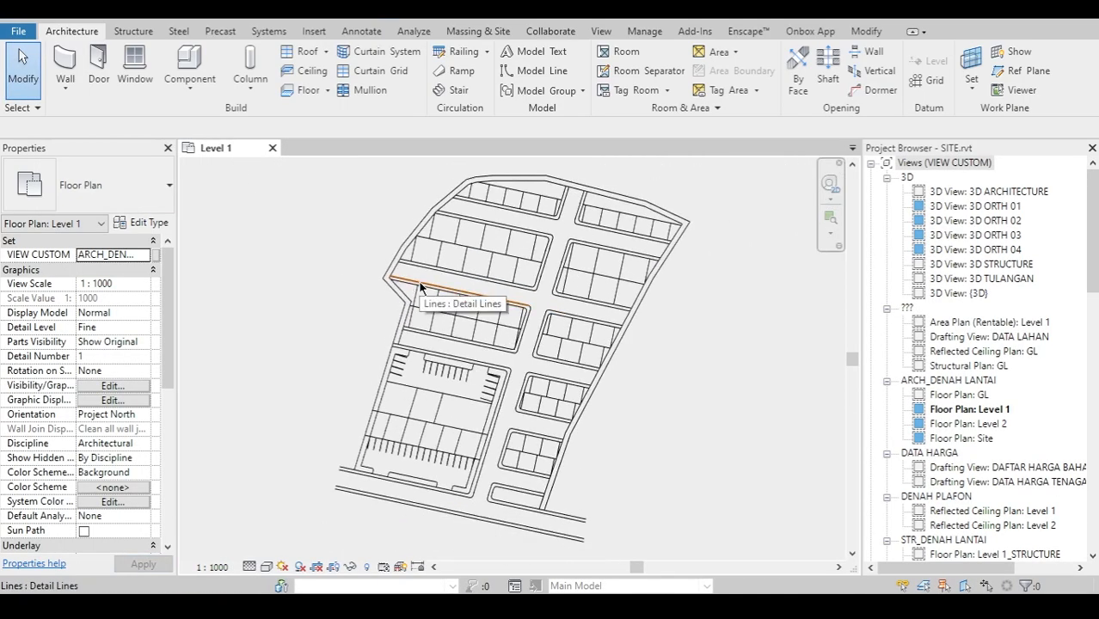
Step: Examine the site plan's plot blocks, roads and parking area
scroll(482, 324, "up", 5)
scroll(523, 293, "down", 3)
scroll(480, 241, "up", 4)
scroll(428, 371, "down", 1)
middle_click_drag(428, 371, 397, 269)
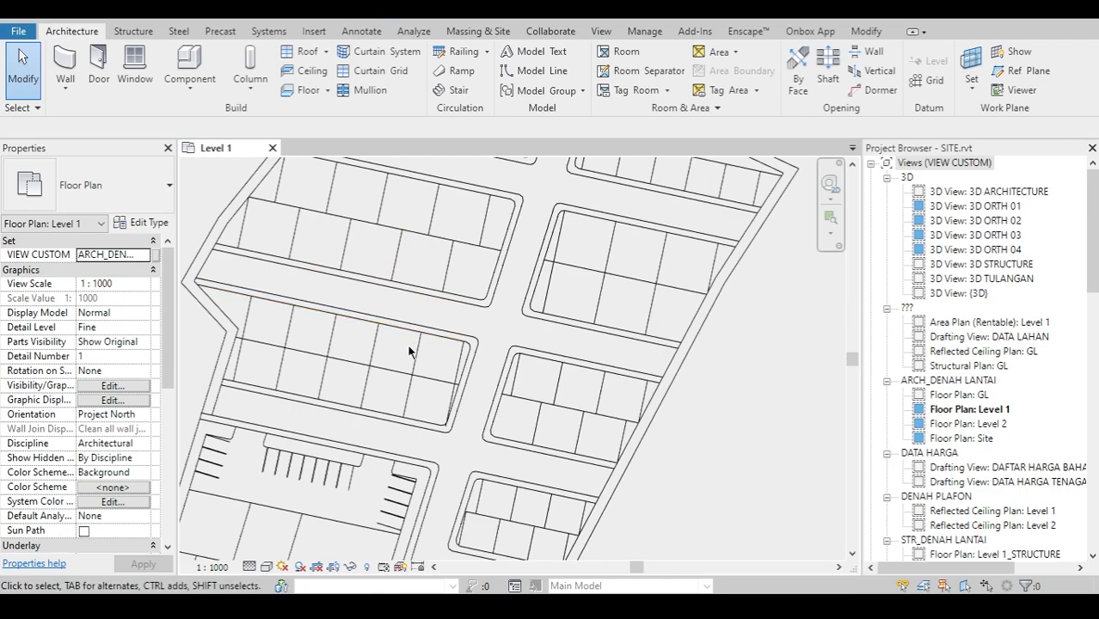
middle_click_drag(377, 340, 355, 285)
scroll(470, 453, "up", 3)
middle_click_drag(468, 456, 427, 406)
scroll(456, 433, "up", 2)
scroll(409, 414, "down", 2)
middle_click_drag(387, 542, 517, 516)
middle_click_drag(289, 340, 430, 409)
scroll(449, 424, "down", 2)
scroll(391, 372, "down", 3)
scroll(465, 414, "up", 2)
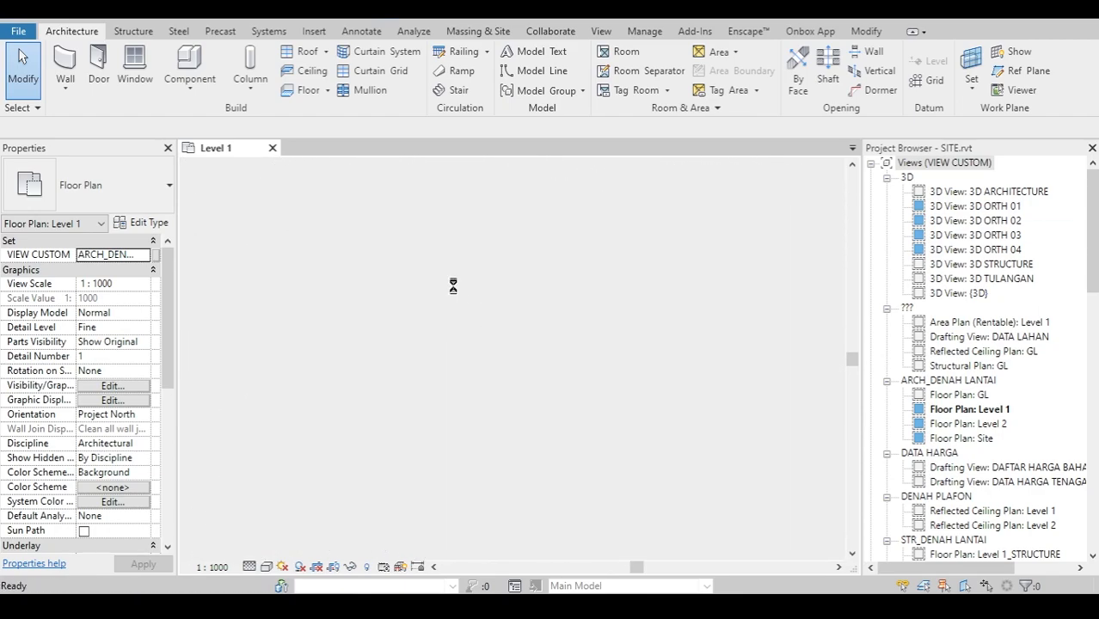
Step: Place one RUANG detail item in the empty area outside the site's upper-left boundary
middle_click_drag(430, 308, 563, 354)
left_click(393, 275)
key("Escape")
key("Escape")
scroll(392, 288, "up", 8)
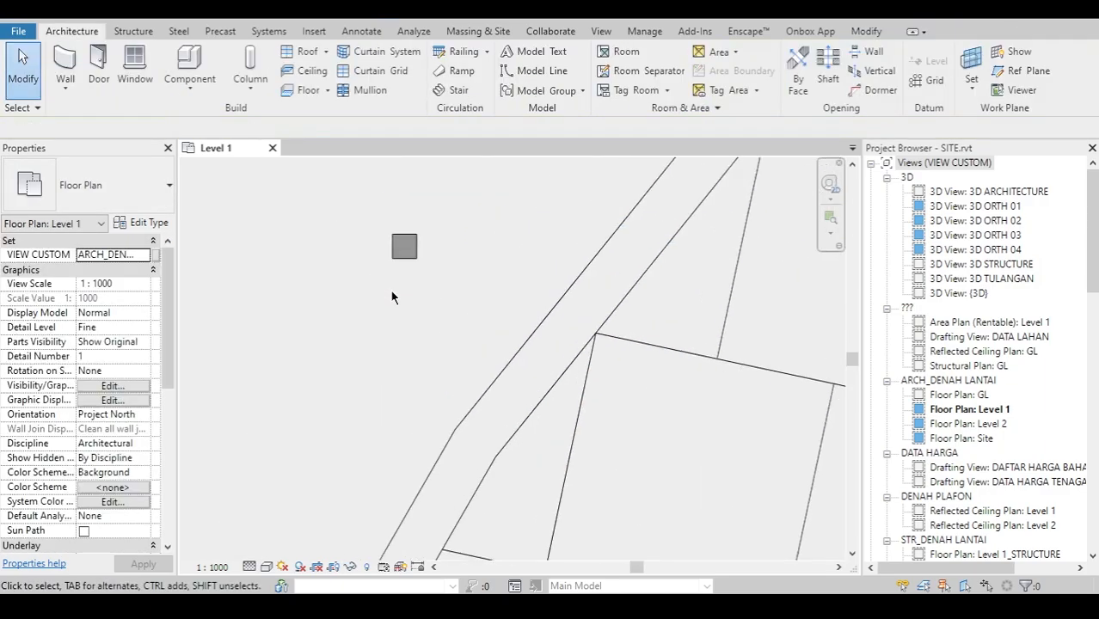
Step: Shift the placed RUANG square slightly towards the site boundary and duplicate its type as KV_100M2
left_click(403, 248)
left_click_drag(403, 247, 508, 375)
left_click(147, 223)
left_click(643, 161)
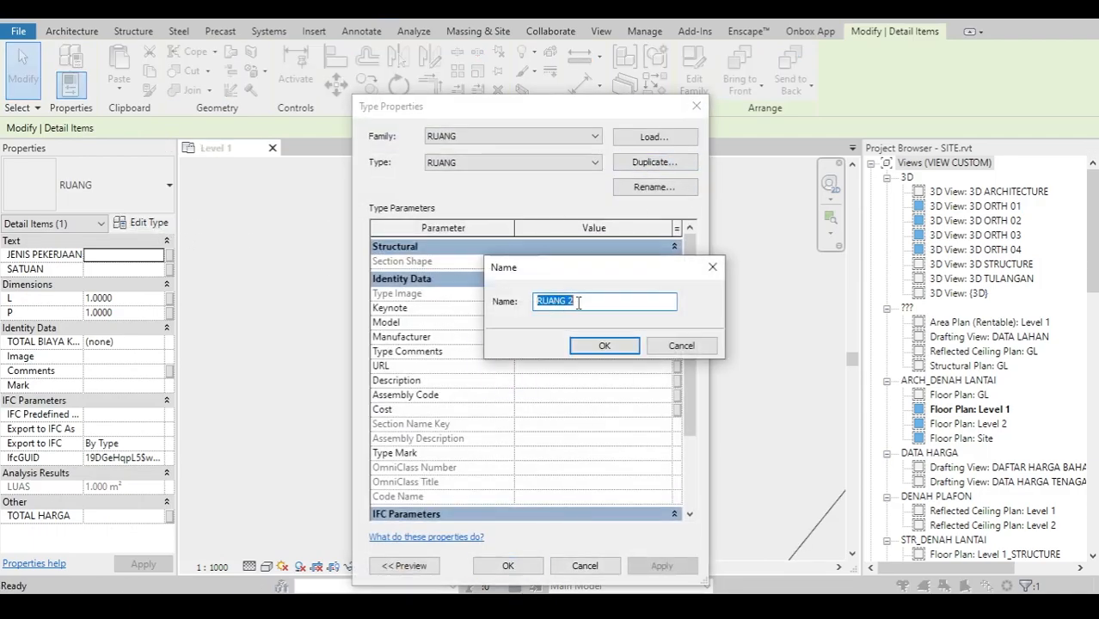
type("kV_100M2")
left_click(604, 345)
left_click(507, 565)
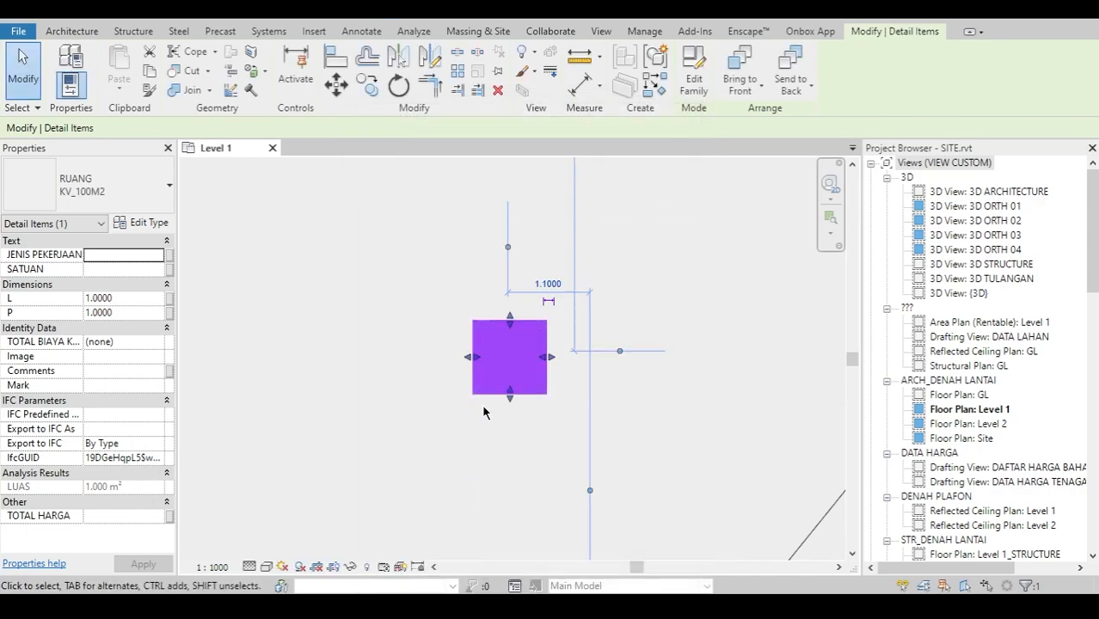
Step: Copy the KV_100M2 square directly to its right and duplicate the copy's type as KV_70M2
left_click_drag(510, 355, 622, 404, "ctrl")
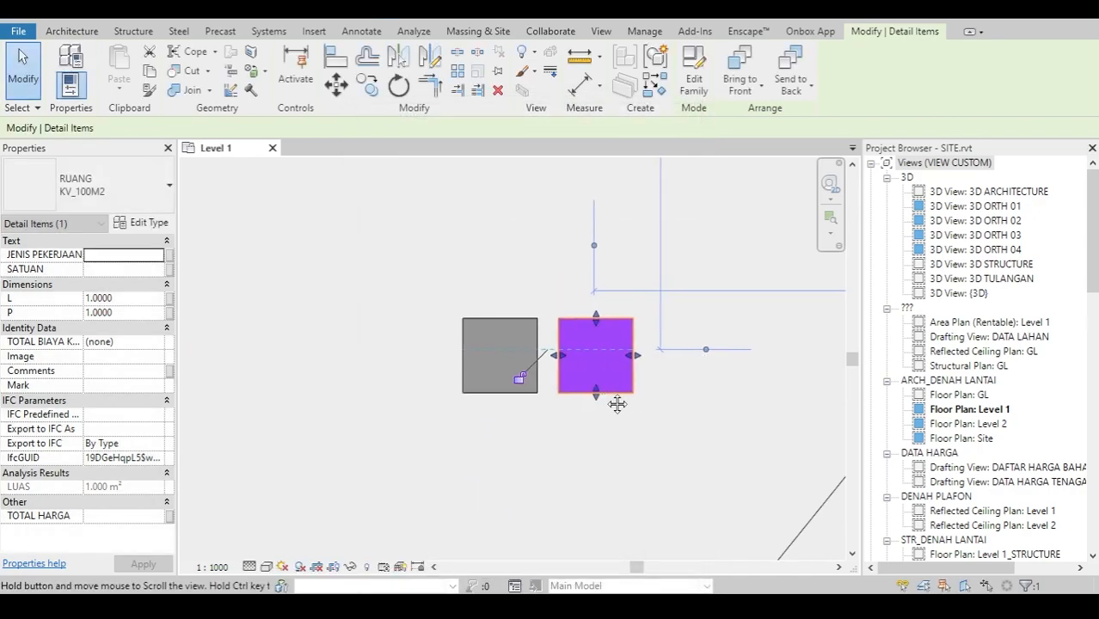
left_click(149, 222)
left_click(655, 162)
left_click_drag(601, 300, 560, 300)
left_click(560, 300)
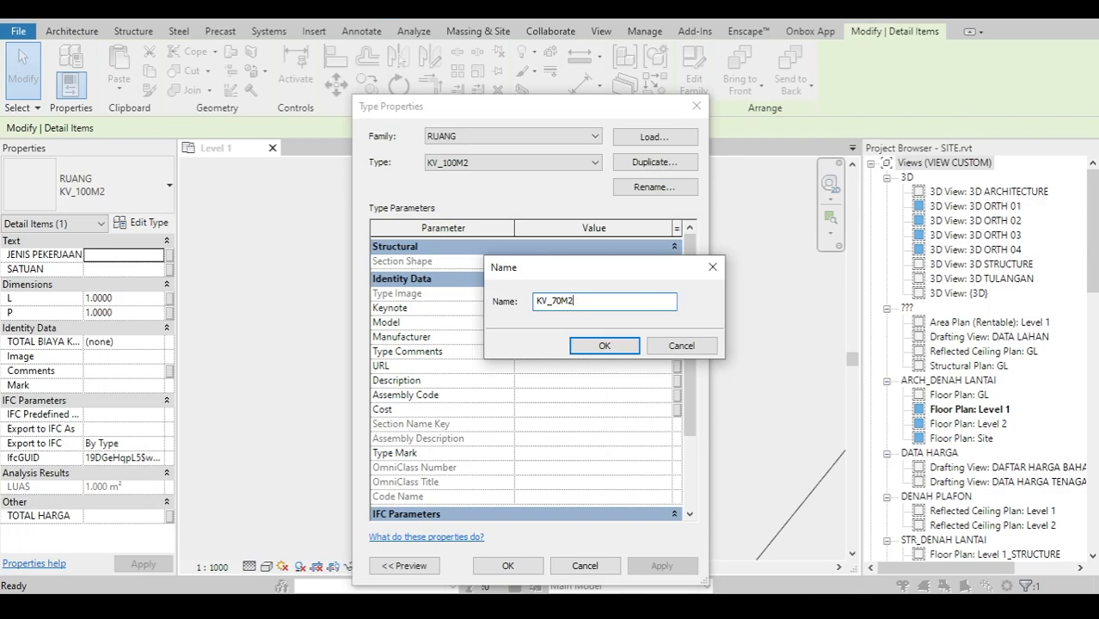
left_click(604, 346)
left_click(507, 565)
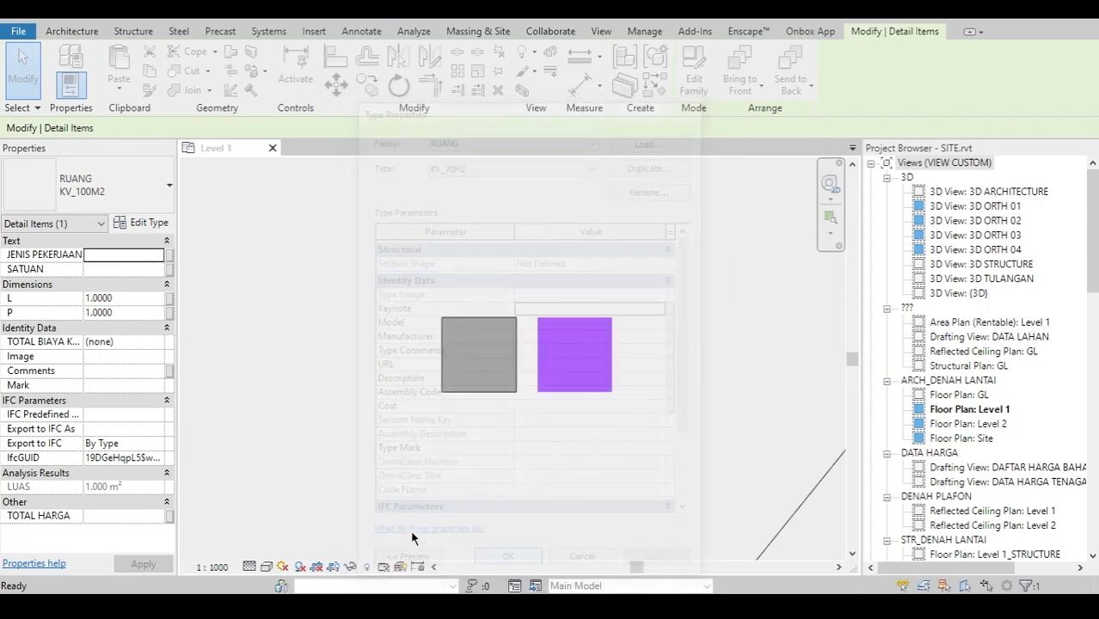
Step: Set the KV_100M2 square's L to =SQRT(100) and its P to 10
scroll(491, 413, "up", 3)
left_click(470, 437)
left_click(451, 325)
scroll(452, 334, "up", 2)
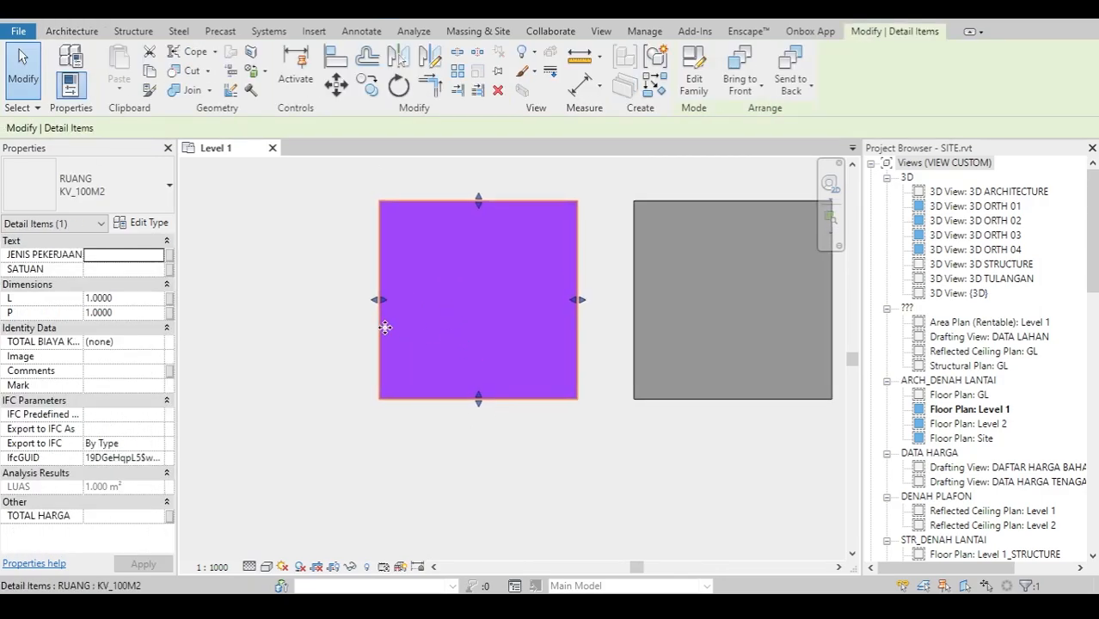
left_click(132, 296)
type("=SQRT(")
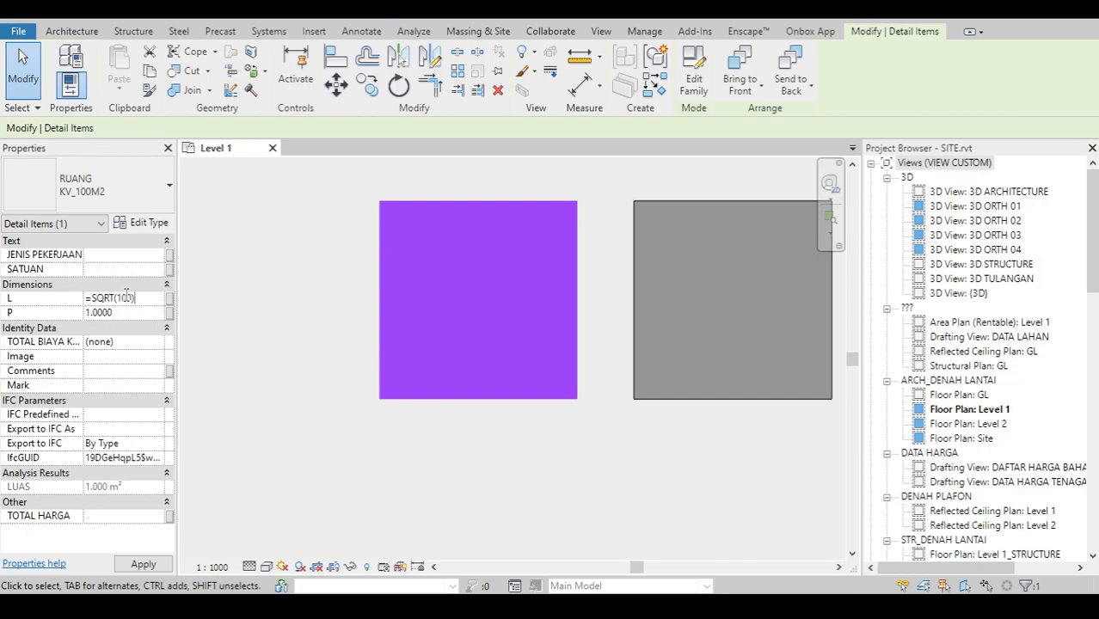
key("Return")
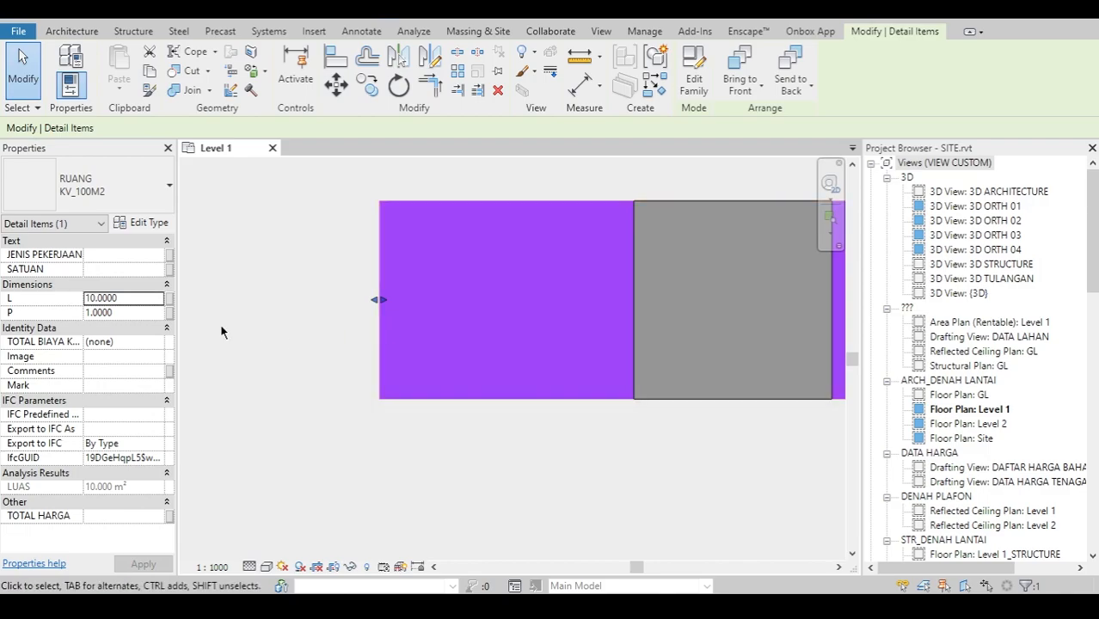
left_click(142, 297)
left_click(144, 315)
type("10")
Step: Move the enlarged KV_100M2 block off the site into the empty area left of the boundary road
scroll(379, 398, "down", 4)
middle_click_drag(503, 375, 483, 324)
scroll(485, 344, "down", 8)
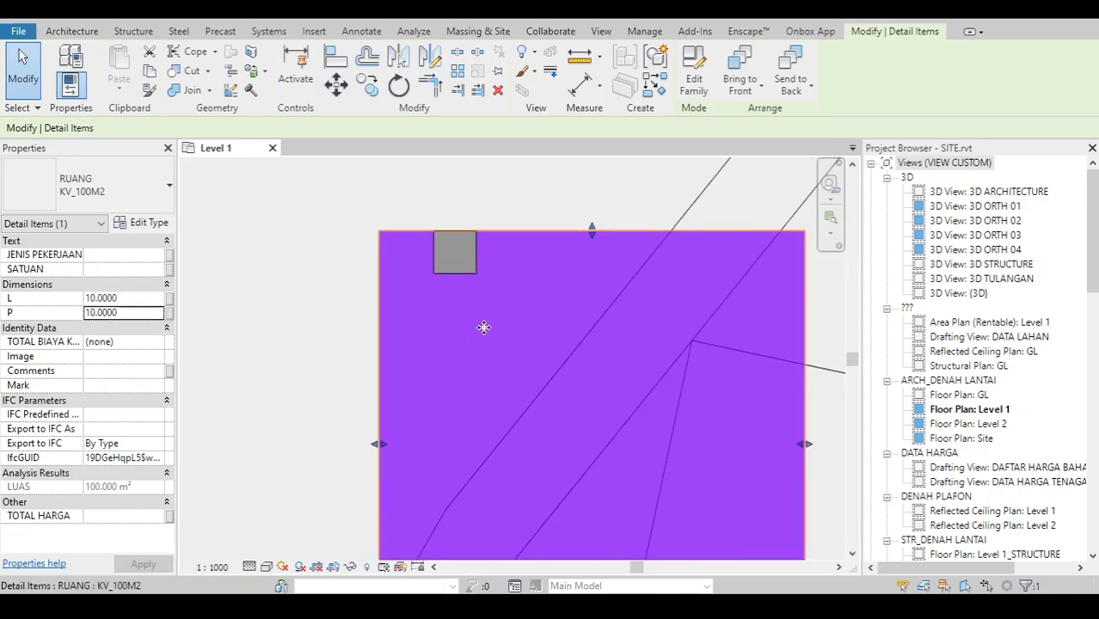
middle_click_drag(538, 374, 522, 363)
key("Escape")
scroll(459, 358, "up", 4)
left_click(486, 343)
left_click_drag(485, 343, 251, 256)
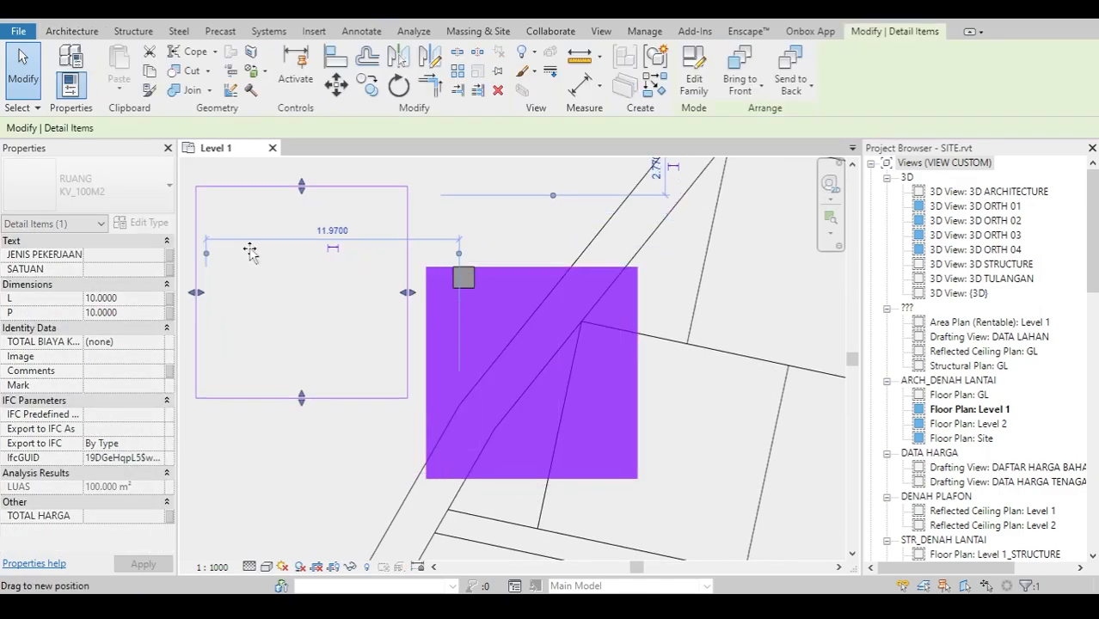
middle_click_drag(269, 289, 444, 299)
left_click_drag(447, 300, 360, 284)
middle_click_drag(403, 300, 334, 328)
Step: Move the small KV_70M2 square closer to the KV_100M2 block
left_click(535, 321)
scroll(540, 317, "up", 5)
left_click(592, 315)
scroll(590, 315, "up", 3)
left_click_drag(588, 313, 395, 266)
scroll(396, 267, "up", 2)
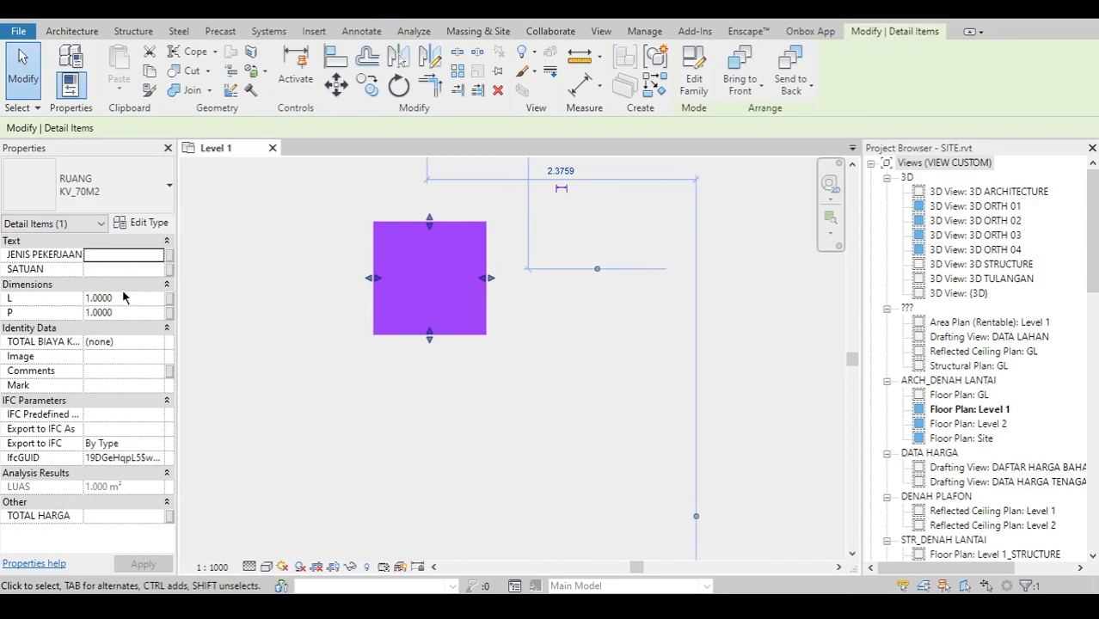
Step: Set the KV_70M2 square's L to =SQRT(70) and copy the resulting 8.3666 into P
left_click(137, 297)
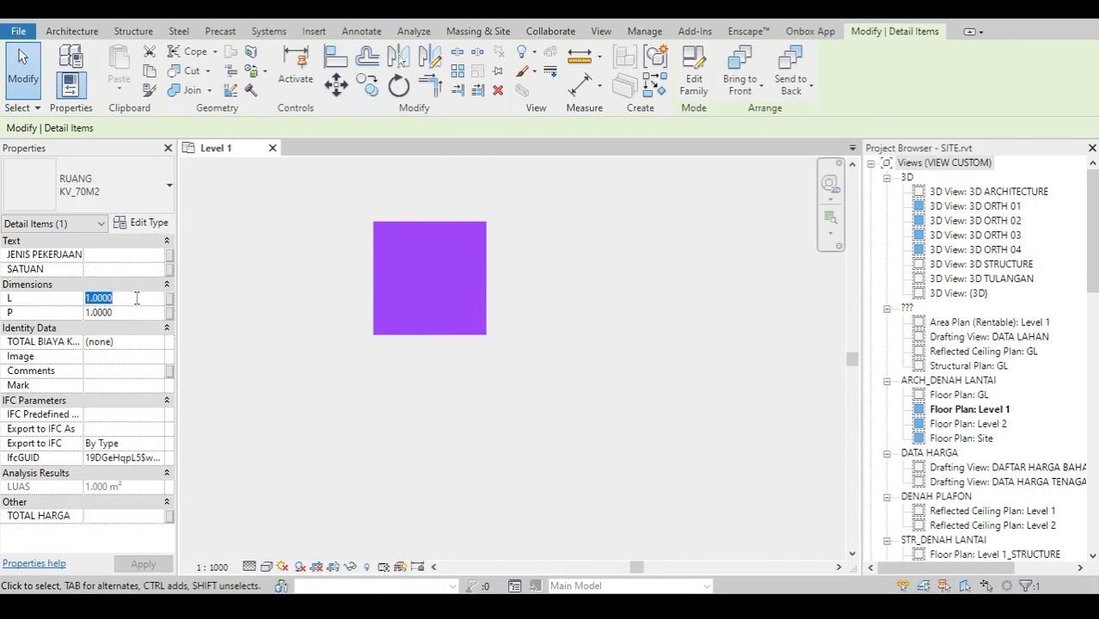
type("=SQRT(70")
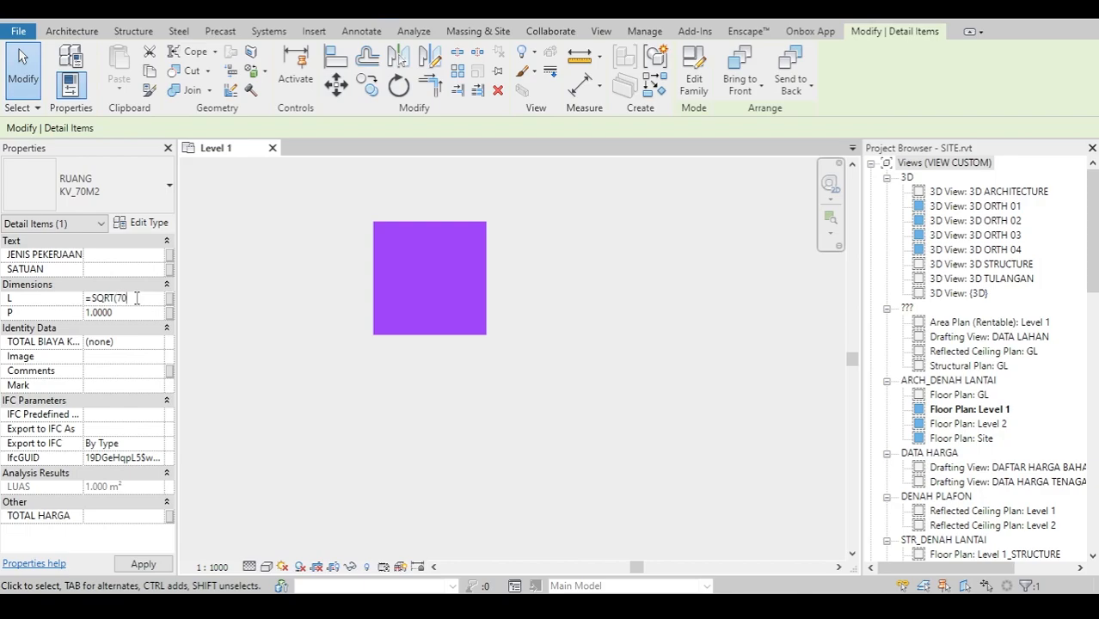
key("Return")
left_click(130, 300)
key("ctrl+c")
left_click(128, 312)
key("ctrl+v")
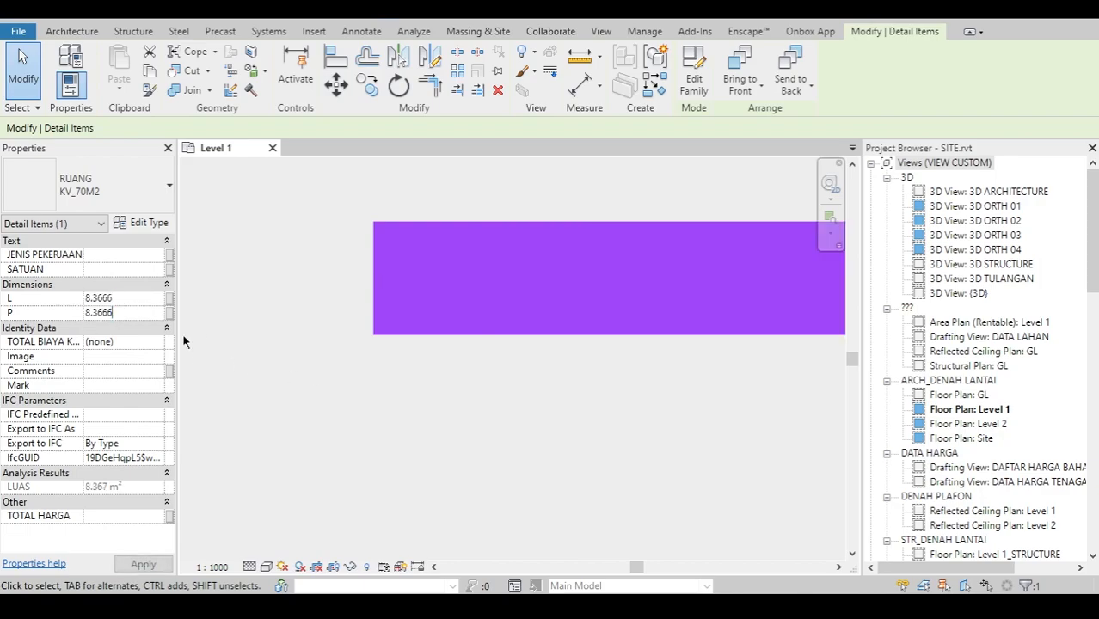
Step: Move the resized KV_70M2 block beside the KV_100M2 block, aligning their upper edges
scroll(446, 413, "down", 2)
middle_click_drag(460, 397, 454, 276)
key("Escape")
scroll(455, 283, "down", 2)
middle_click_drag(464, 322, 550, 340)
left_click_drag(555, 331, 507, 275)
key("Escape")
Step: Compare the sizes of the KV_100M2 and KV_70M2 blocks with the neighbouring plots inside the site boundary
scroll(503, 356, "down", 2)
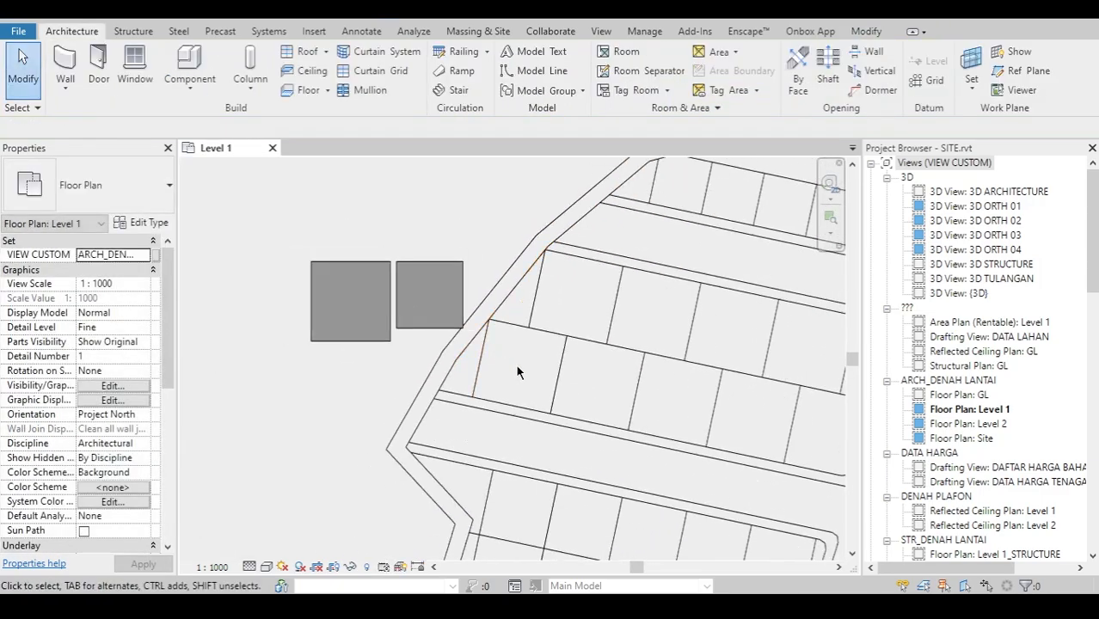
scroll(478, 367, "up", 1)
middle_click_drag(479, 366, 397, 346)
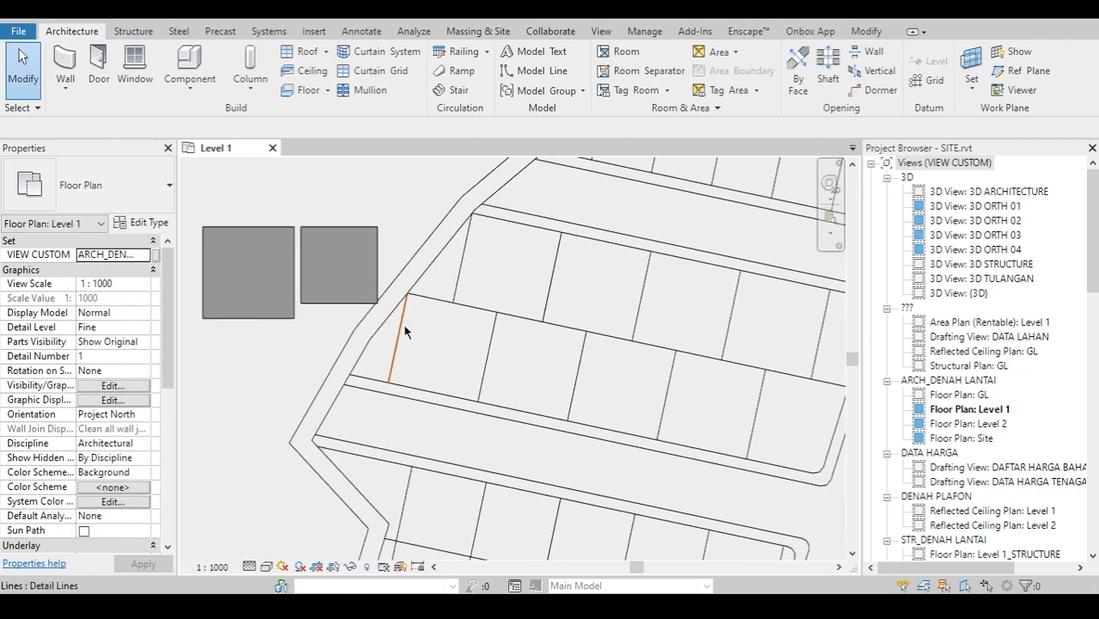
middle_click_drag(342, 295, 388, 325)
scroll(397, 283, "down", 1)
scroll(388, 326, "up", 3)
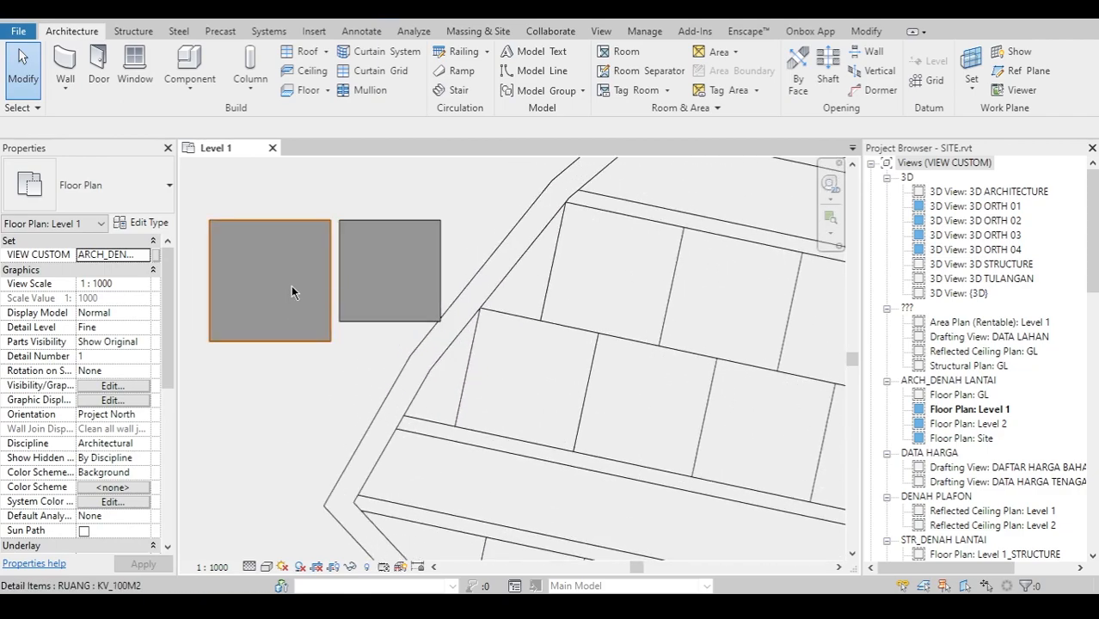
left_click(254, 274)
key("Escape")
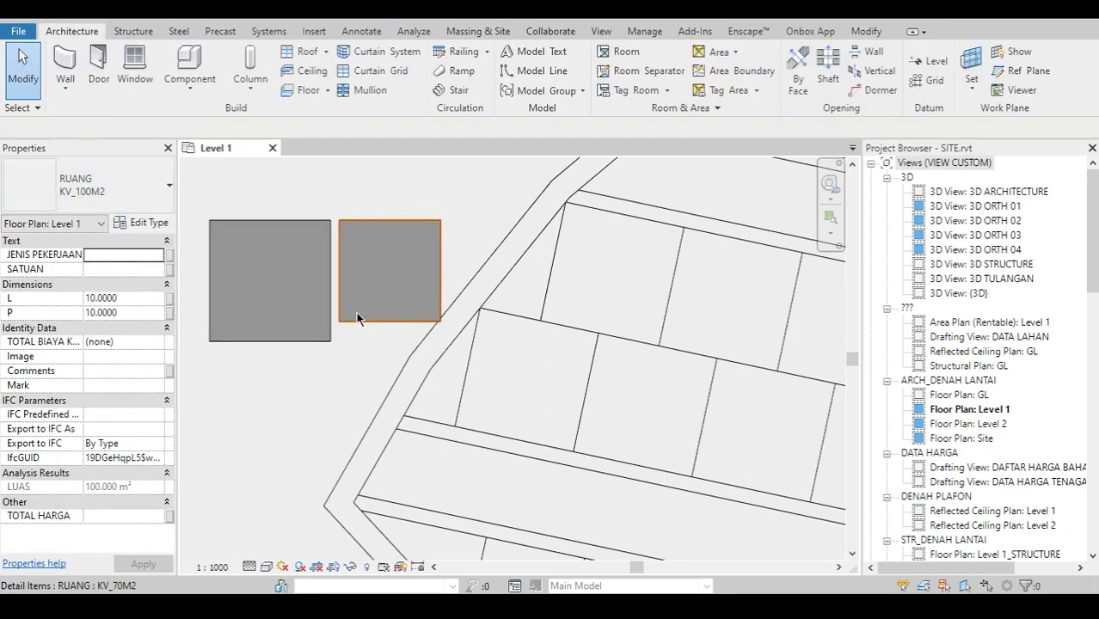
scroll(615, 346, "up", 1)
middle_click_drag(621, 343, 492, 324)
scroll(606, 334, "down", 2)
middle_click_drag(632, 329, 478, 322)
scroll(319, 262, "up", 3)
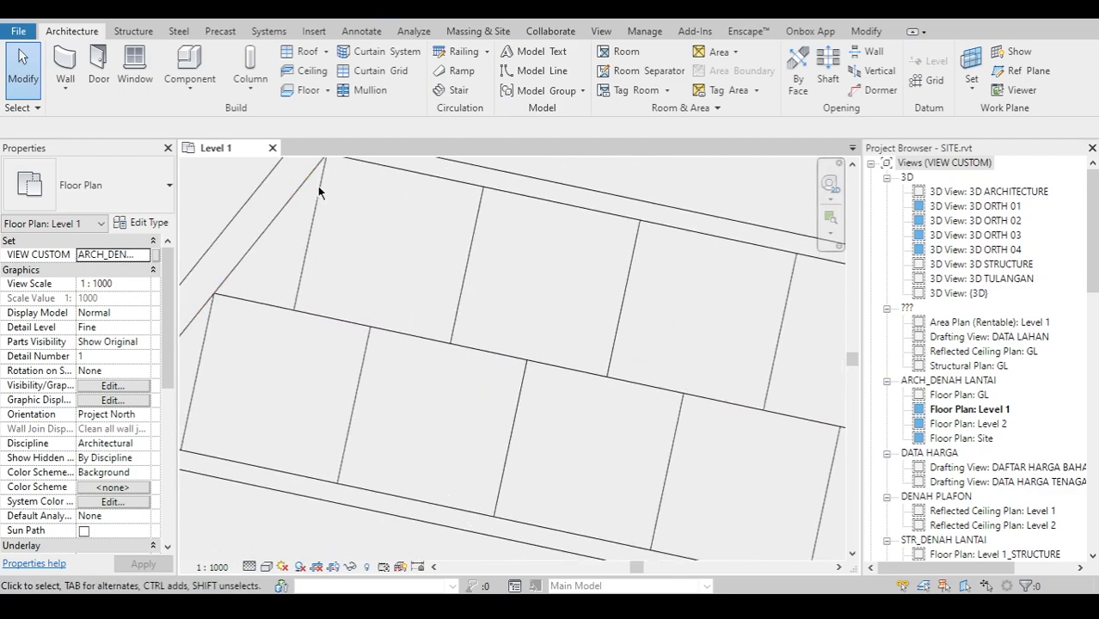
middle_click_drag(329, 183, 340, 252)
scroll(340, 252, "up", 1)
scroll(339, 256, "down", 4)
middle_click_drag(327, 301, 400, 309)
scroll(382, 306, "up", 2)
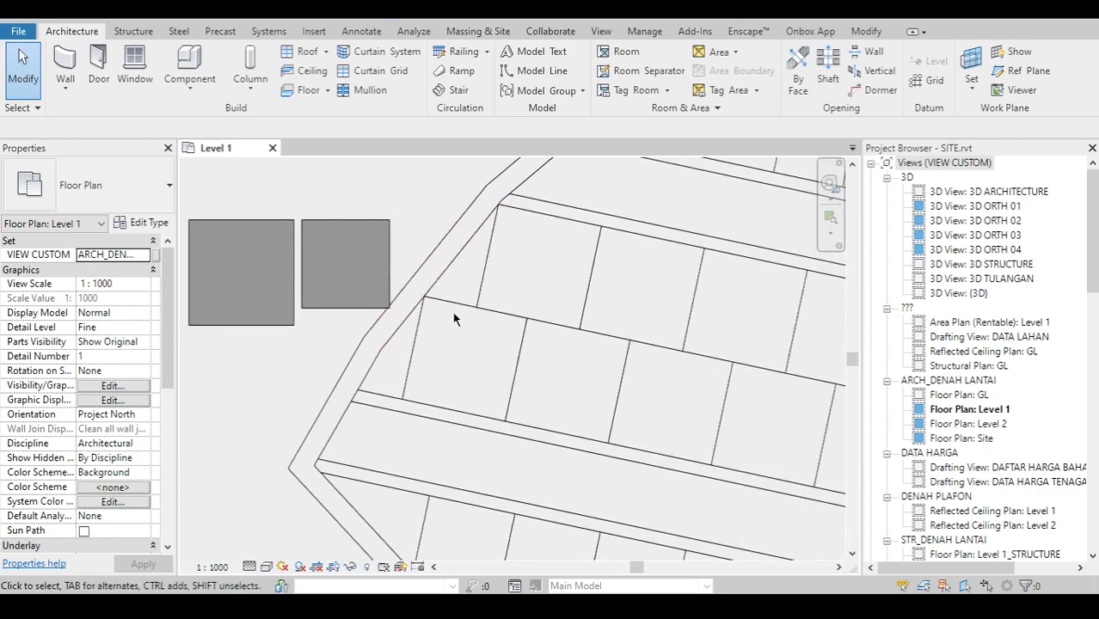
Step: Check which RUANG types are available for placing a detail component
left_click(357, 34)
left_click(409, 90)
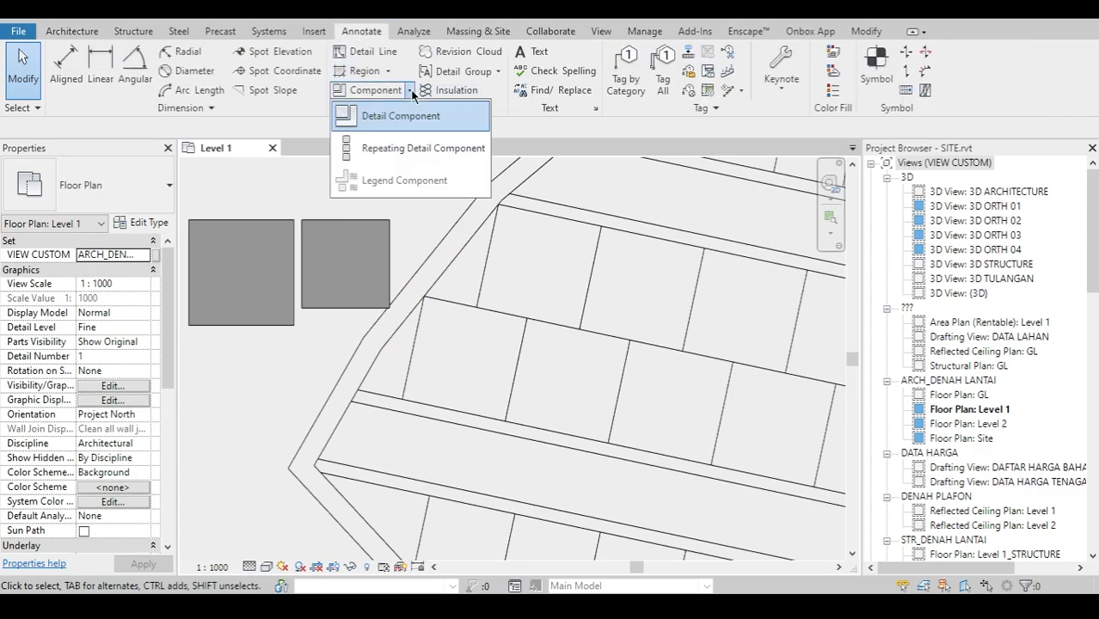
left_click(397, 115)
left_click(102, 182)
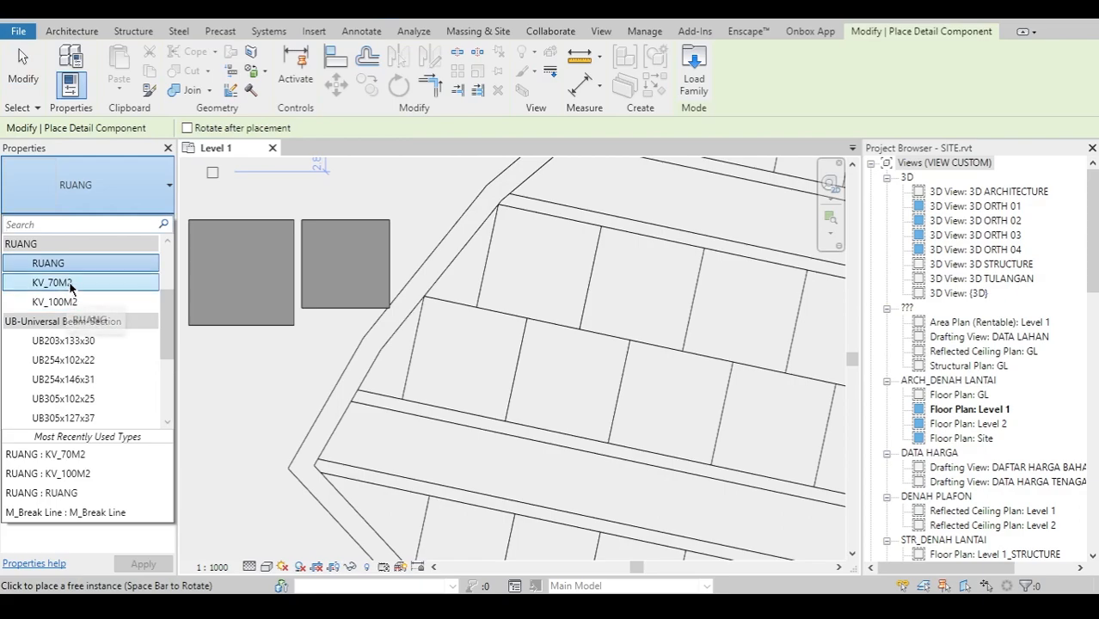
key("Escape")
Step: Create a similar detail item from the KV_100M2 block and cycle its preview through 90-degree rotations over the plots
middle_click_drag(377, 239, 436, 238)
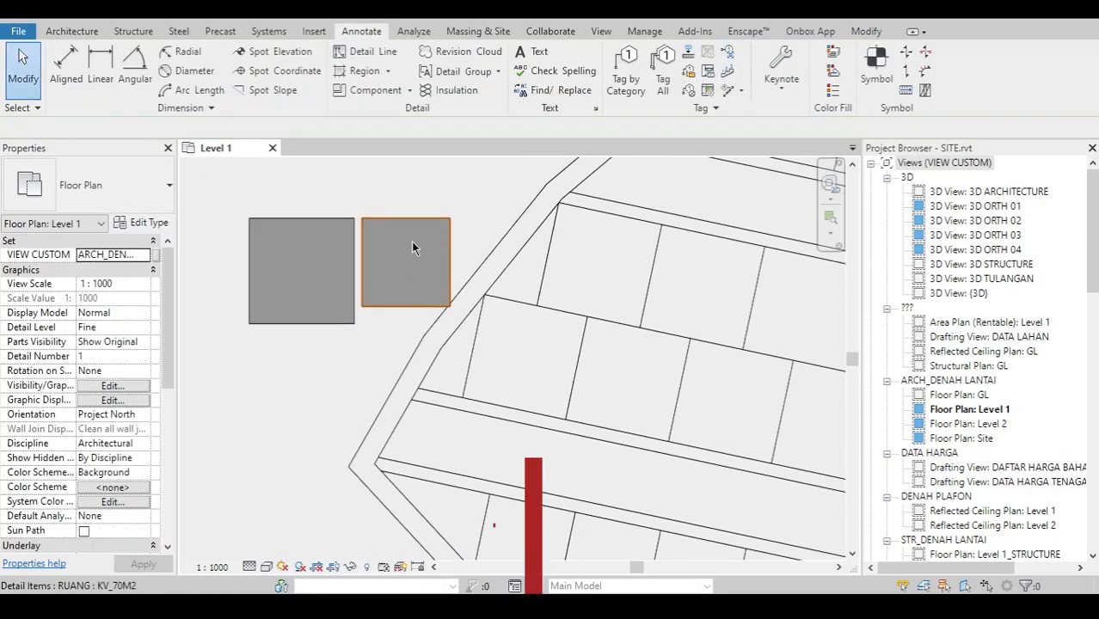
scroll(397, 270, "up", 1)
middle_click_drag(397, 270, 427, 266)
scroll(327, 271, "up", 2)
middle_click_drag(326, 271, 398, 271)
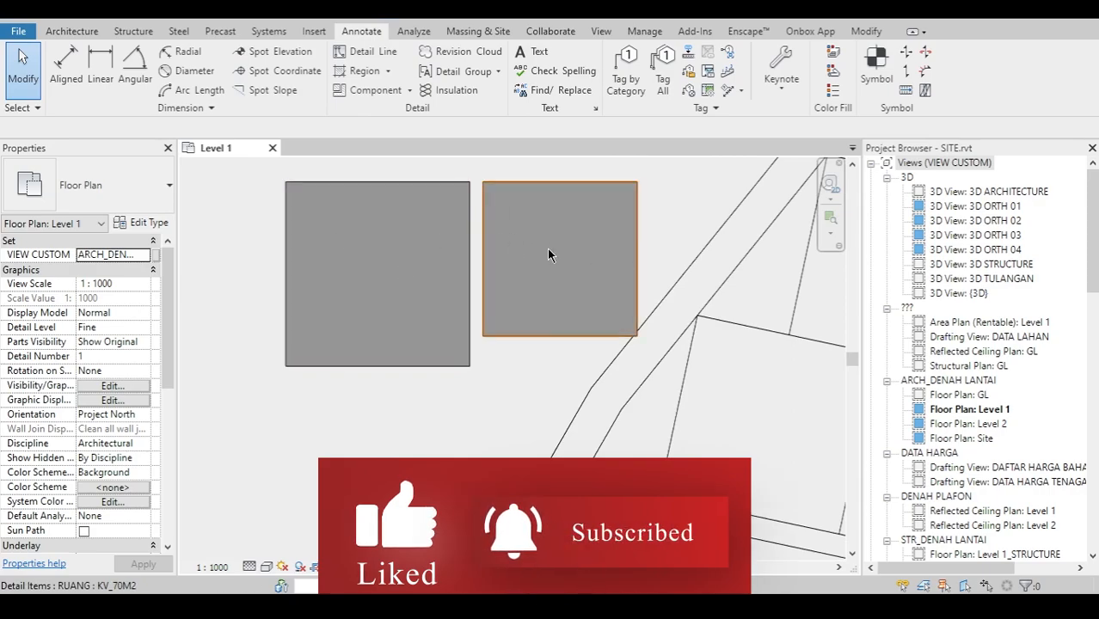
scroll(461, 251, "down", 2)
left_click(293, 237)
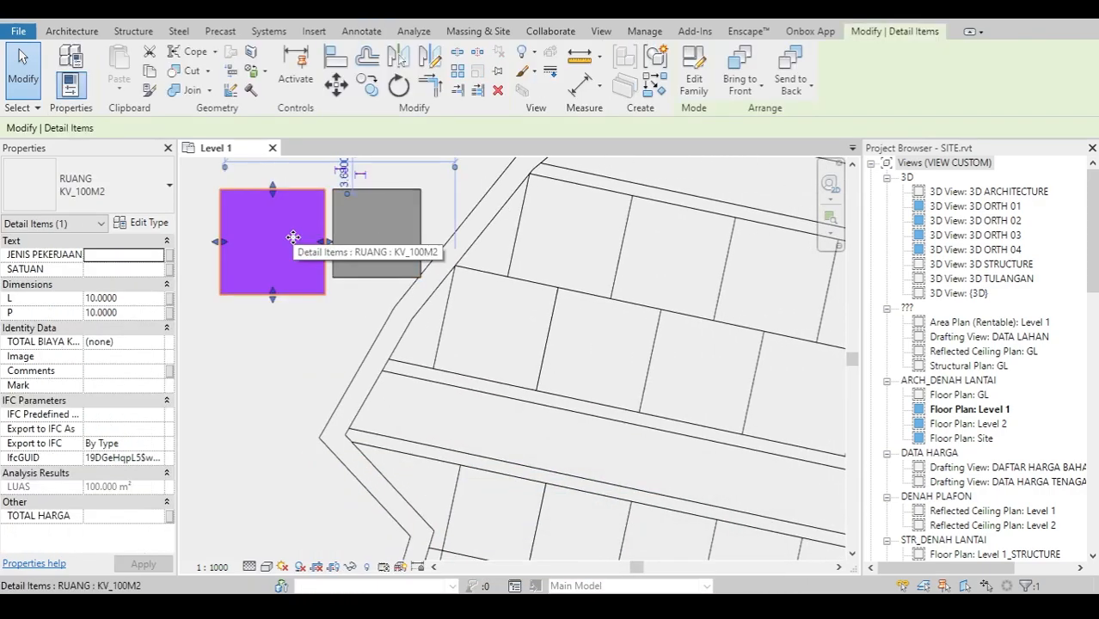
key("c")
key("s")
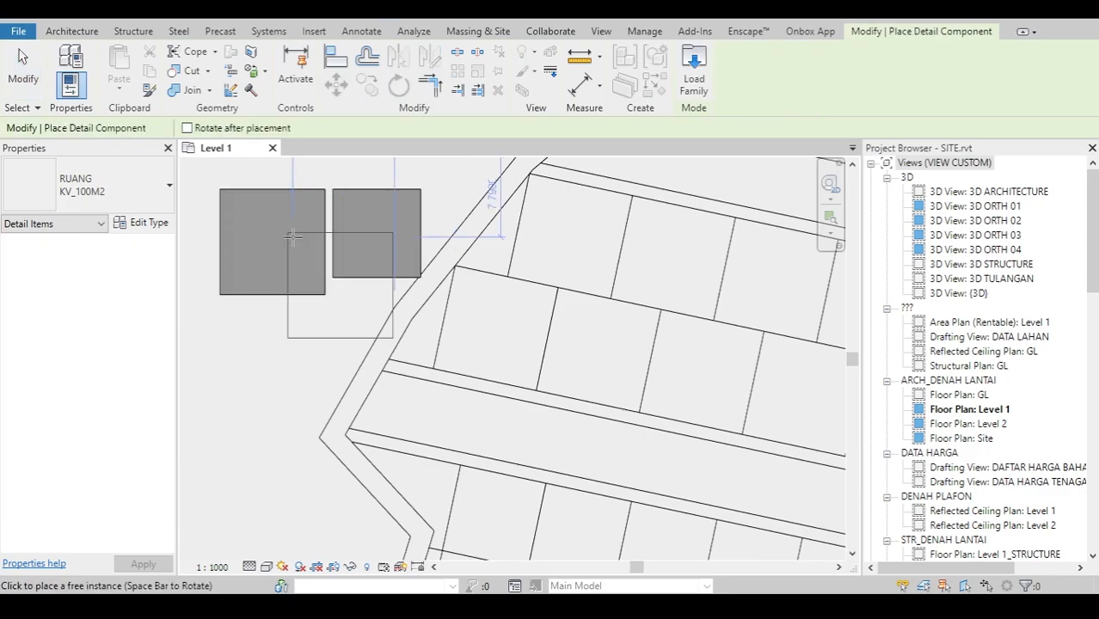
scroll(506, 315, "up", 2)
middle_click_drag(507, 316, 422, 297)
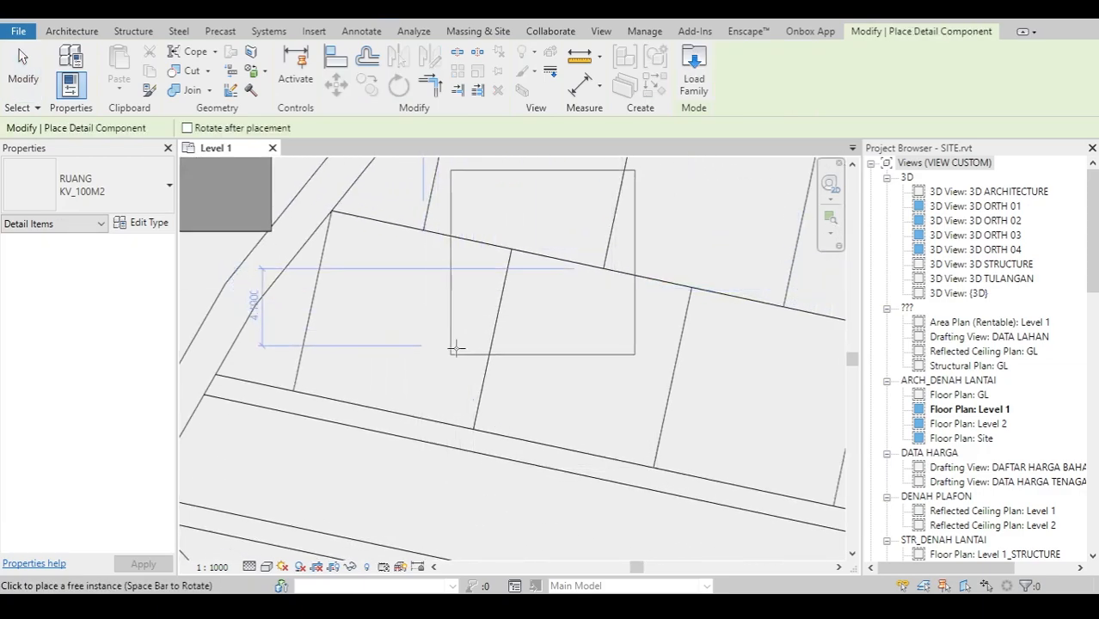
key("space")
key("space")
key("space")
key("space")
key("space")
key("space")
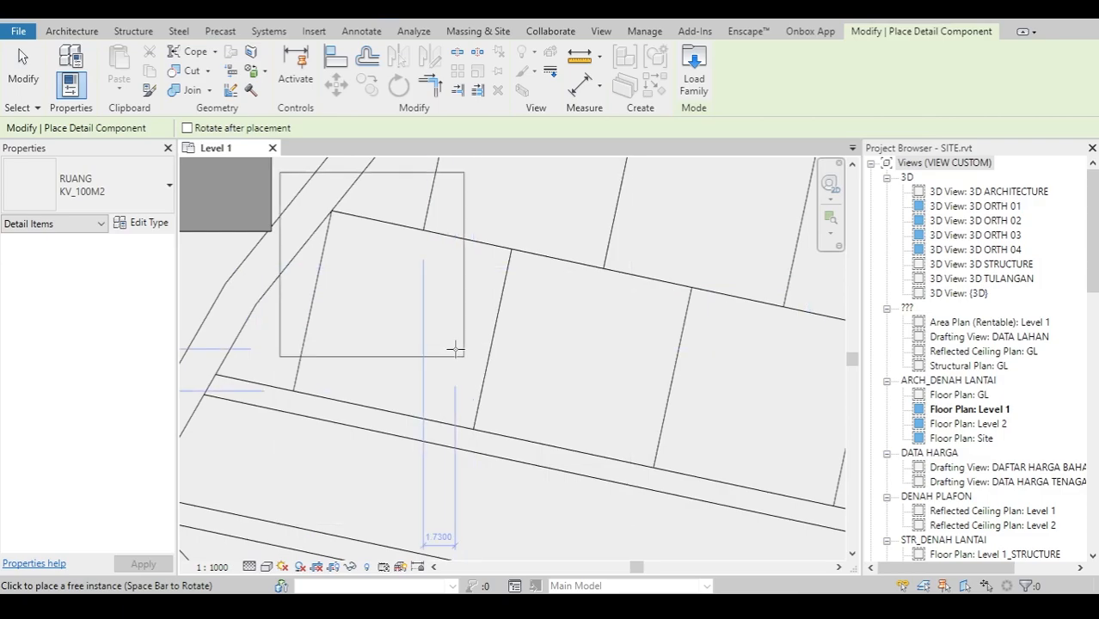
key("space")
key("space")
key("space")
key("space")
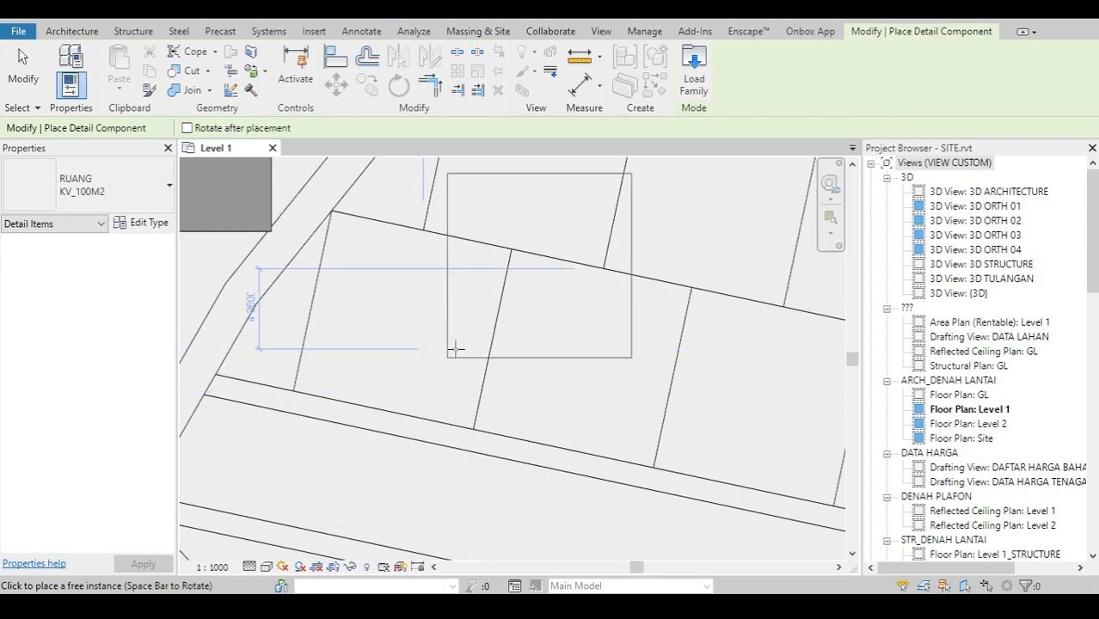
Step: Rotate the preview parallel to the plot's lower boundary line and place the KV_100M2 block near the plot's lower-left corner
scroll(506, 373, "up", 1)
middle_click_drag(550, 409, 519, 386)
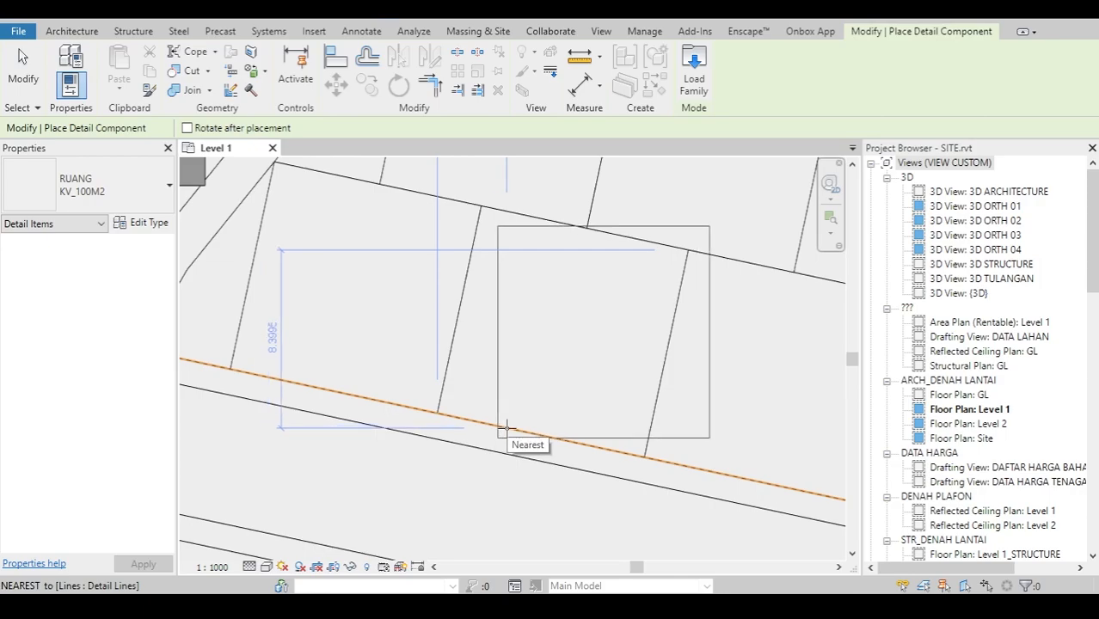
key("space")
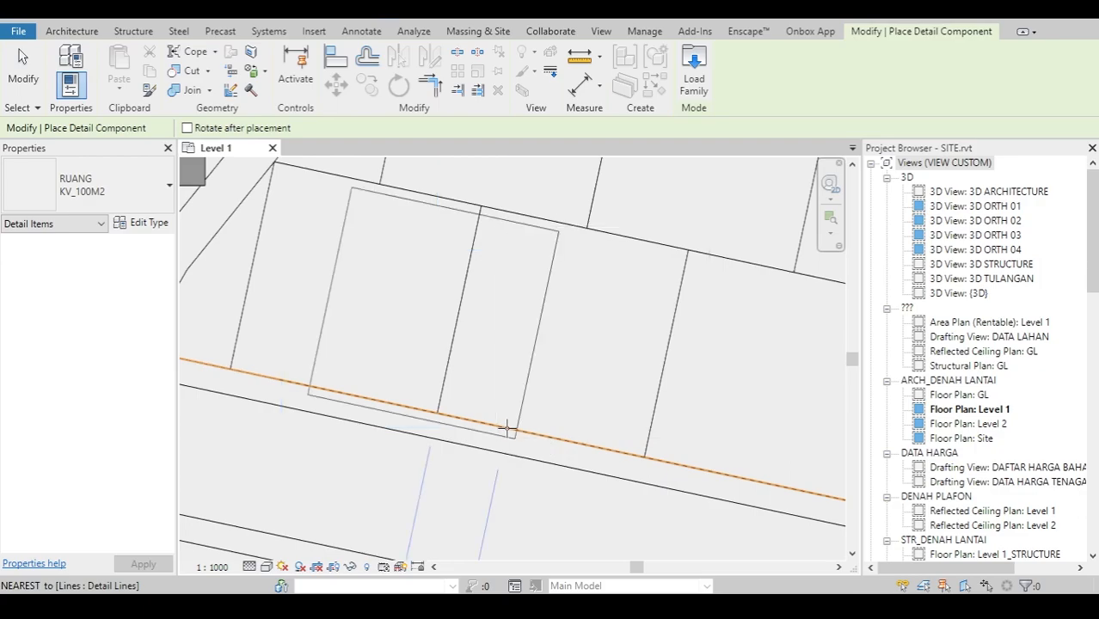
key("space")
key("space")
key("space")
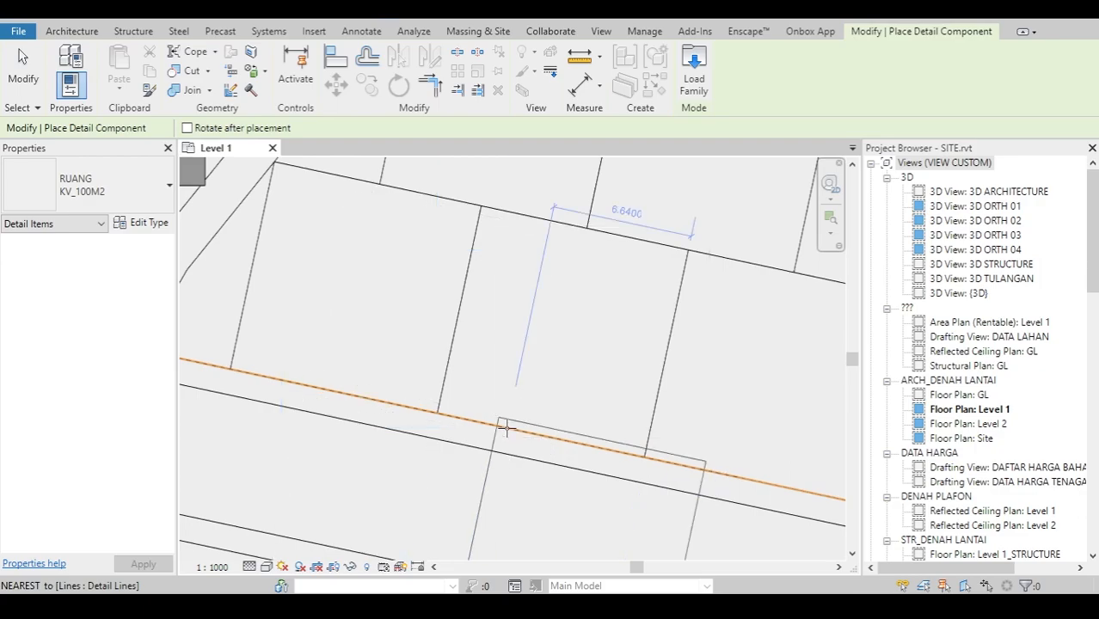
left_click(478, 423)
scroll(491, 381, "up", 2)
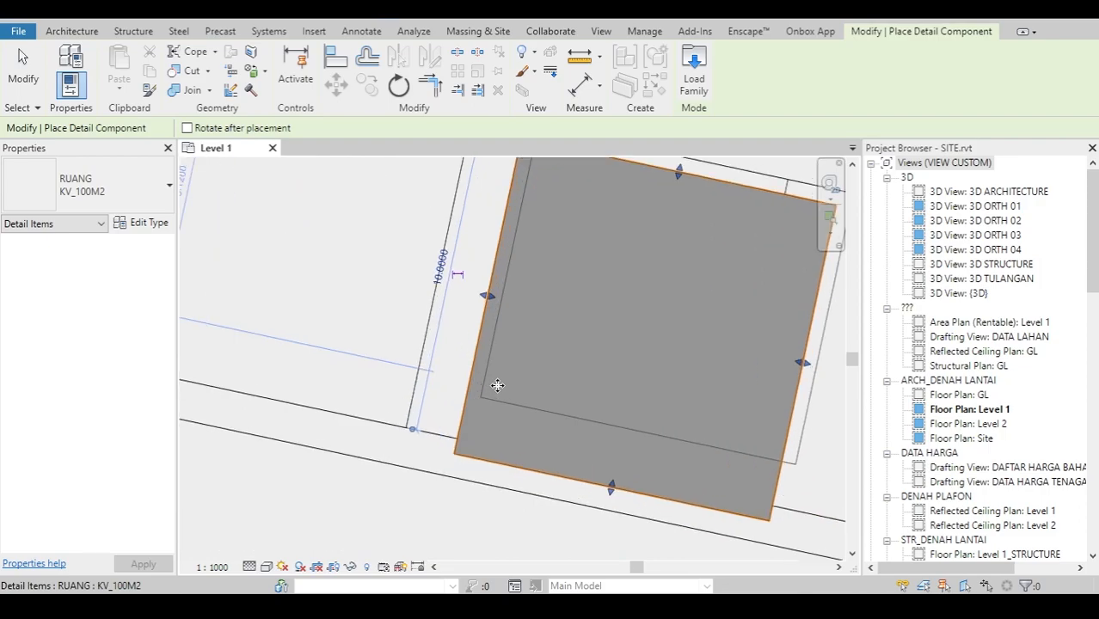
key("Escape")
key("Escape")
Step: Move the placed KV_100M2 block by its lower-left corner onto the plot's lower-left corner
scroll(508, 345, "up", 2)
left_click(509, 339)
scroll(509, 340, "up", 3)
middle_click_drag(467, 451, 521, 403)
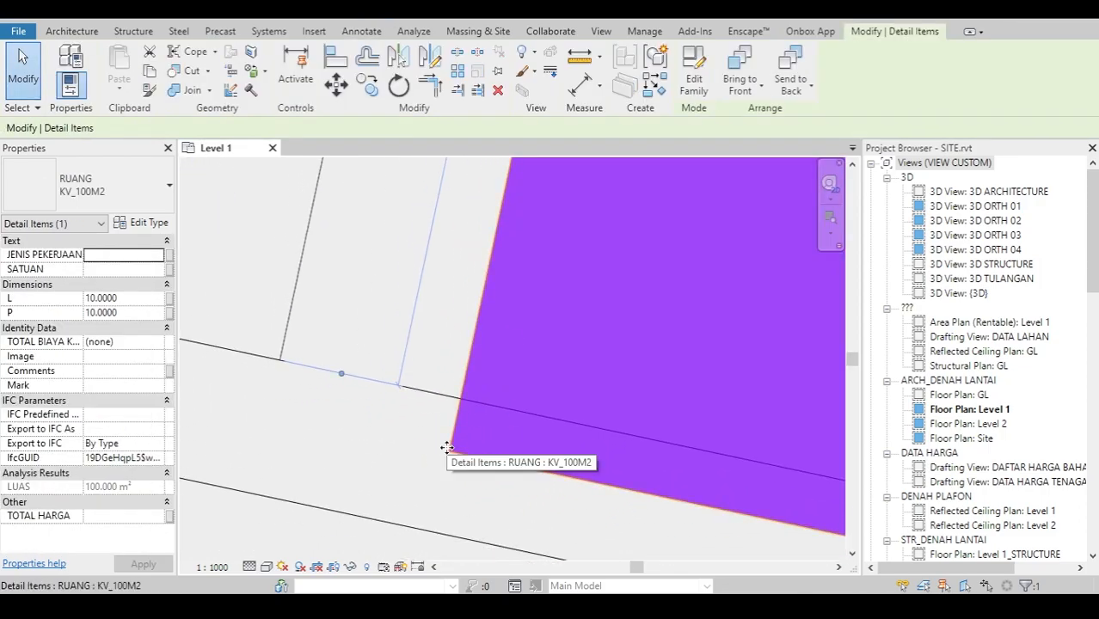
scroll(446, 460, "up", 2)
scroll(460, 446, "down", 2)
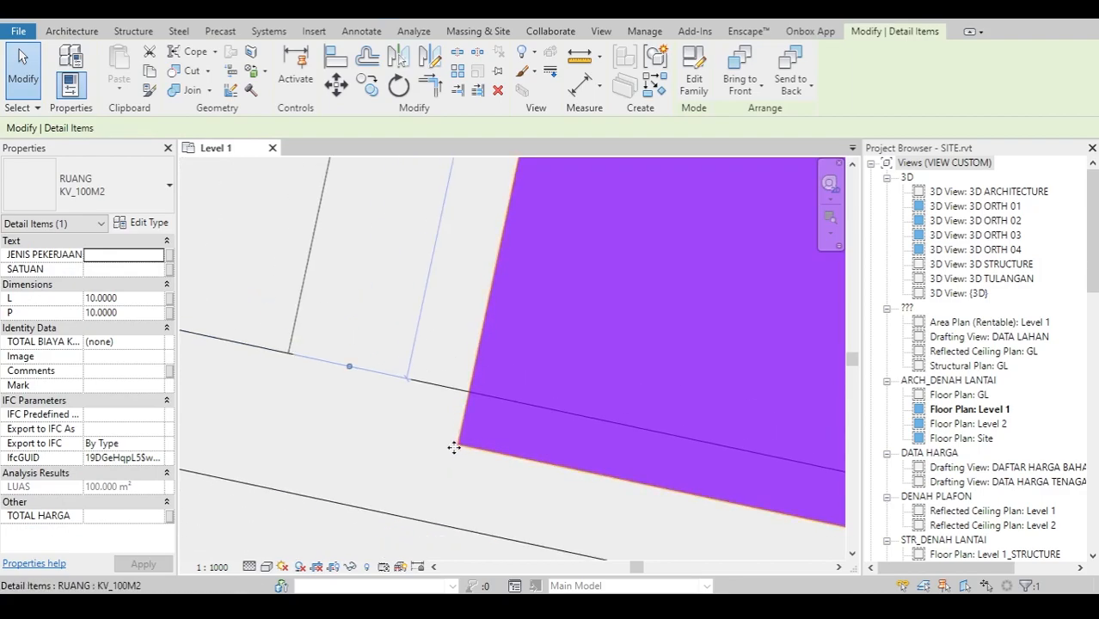
scroll(471, 434, "down", 2)
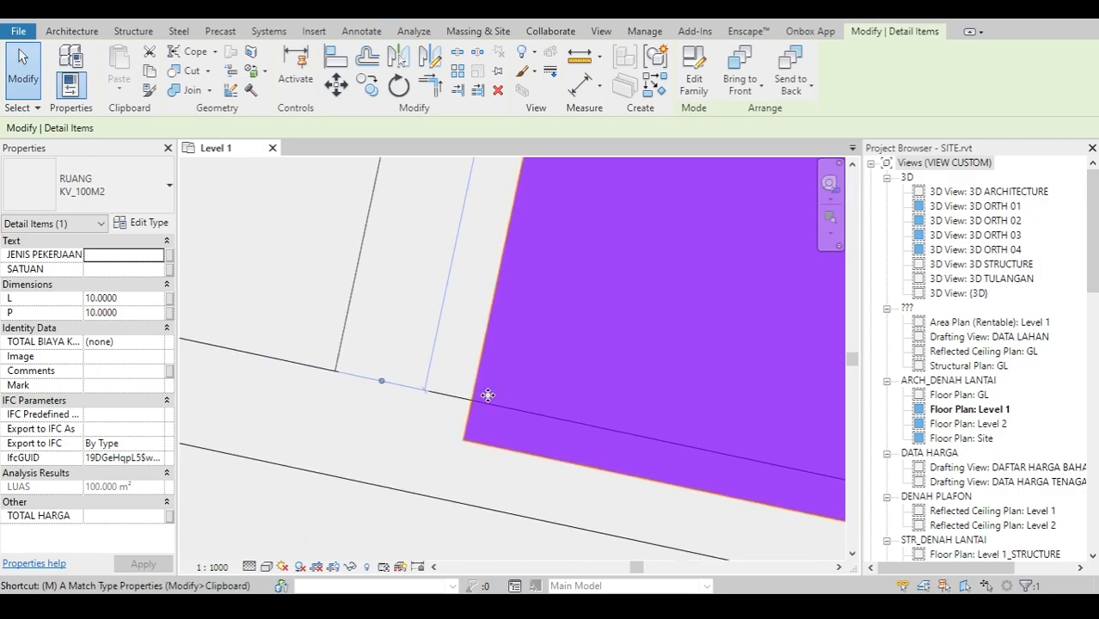
key("m")
key("v")
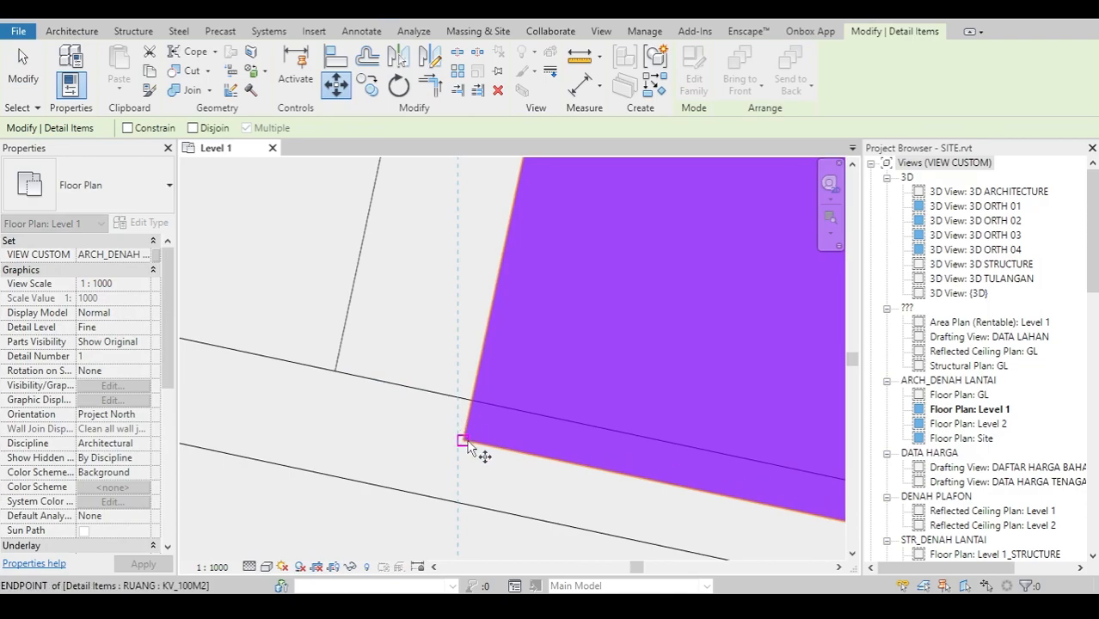
left_click(462, 440)
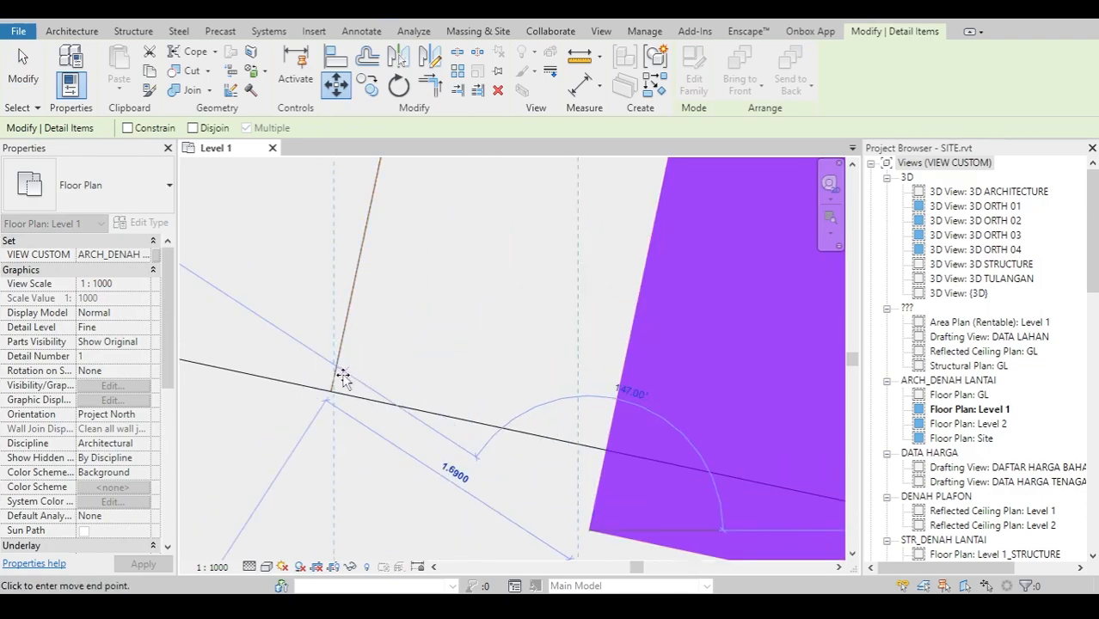
left_click(331, 392)
scroll(356, 373, "down", 5)
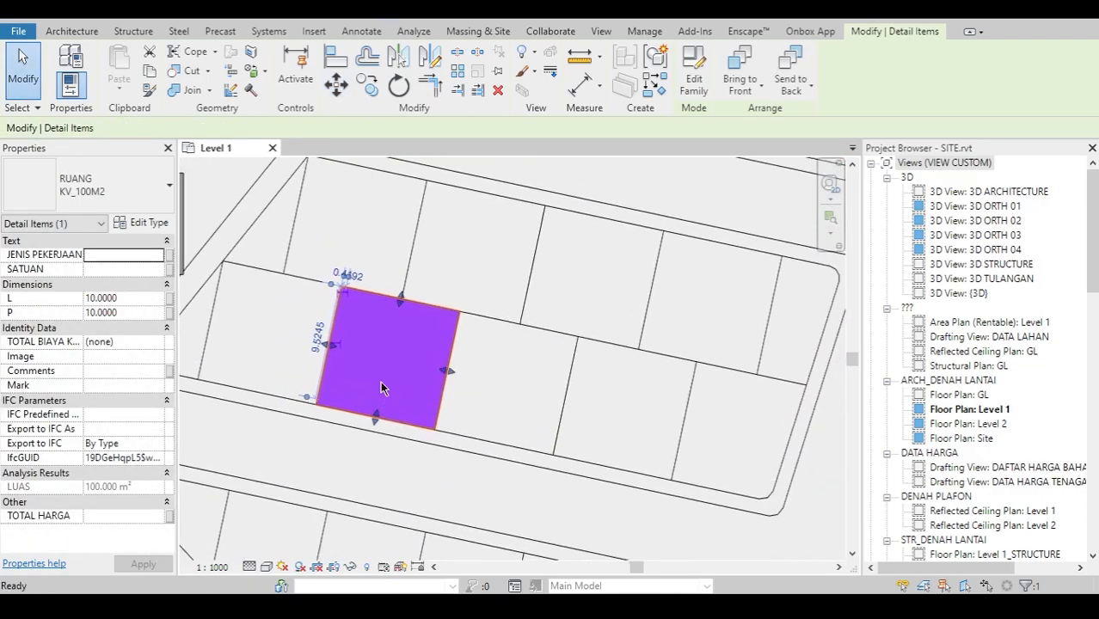
key("Escape")
Step: Delete the two unrotated KV_100M2 and KV_70M2 blocks outside the site boundary
scroll(383, 386, "up", 2)
left_click(435, 322)
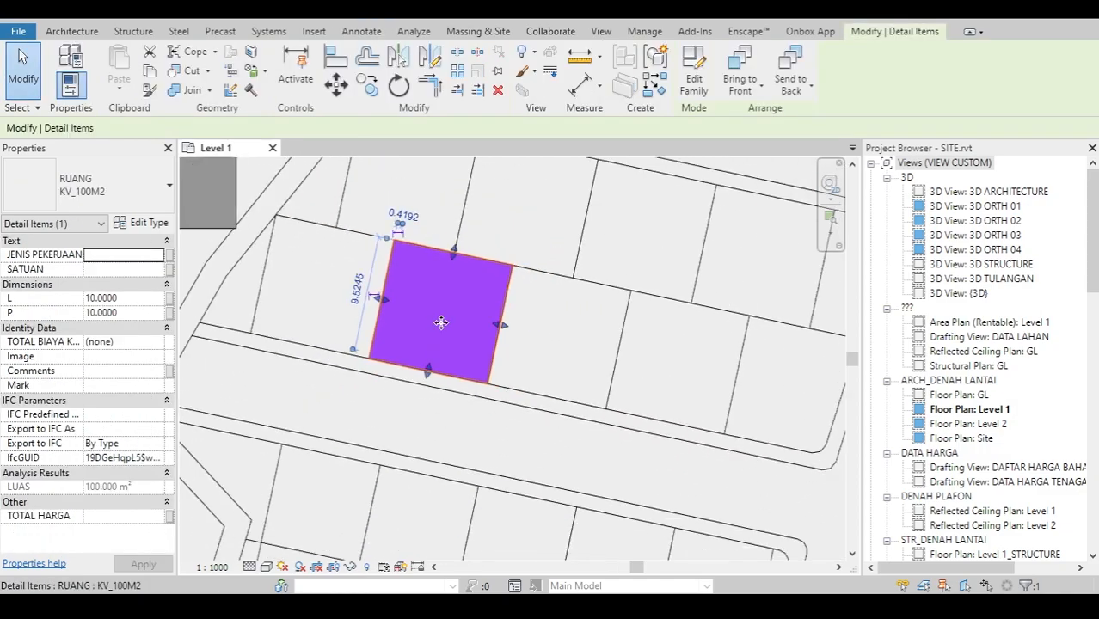
scroll(589, 375, "down", 2)
key("Escape")
left_click(409, 253)
scroll(391, 251, "up", 1)
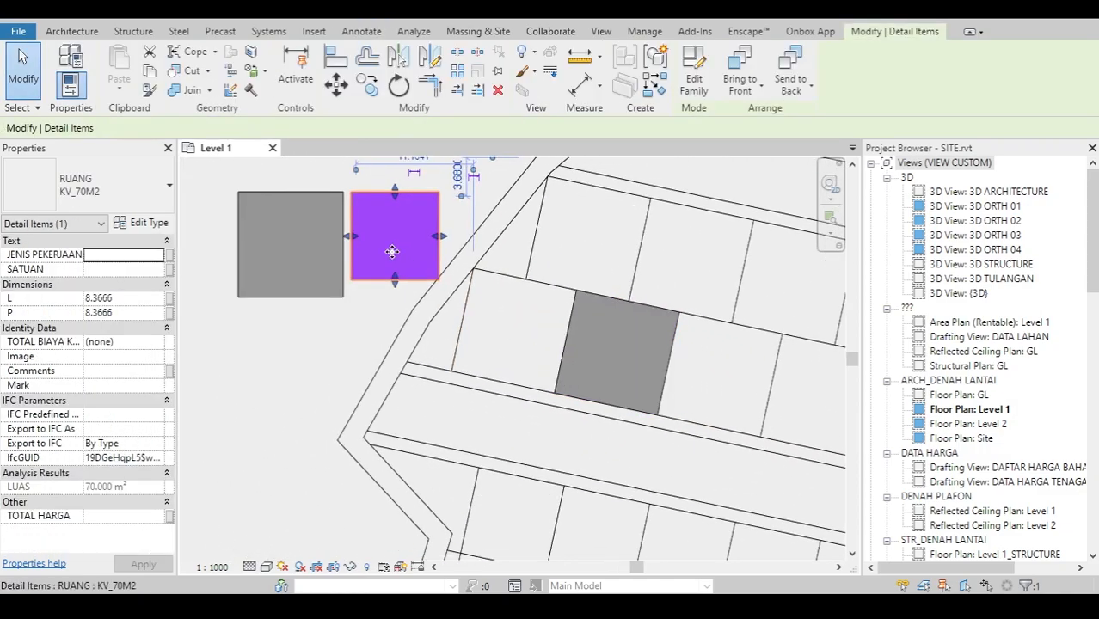
scroll(354, 275, "down", 2)
left_click(329, 273, "ctrl")
key("Delete")
Step: Create a new schedule for the Detail Items category
middle_click_drag(508, 335, 390, 292)
scroll(435, 284, "up", 2)
scroll(387, 295, "down", 2)
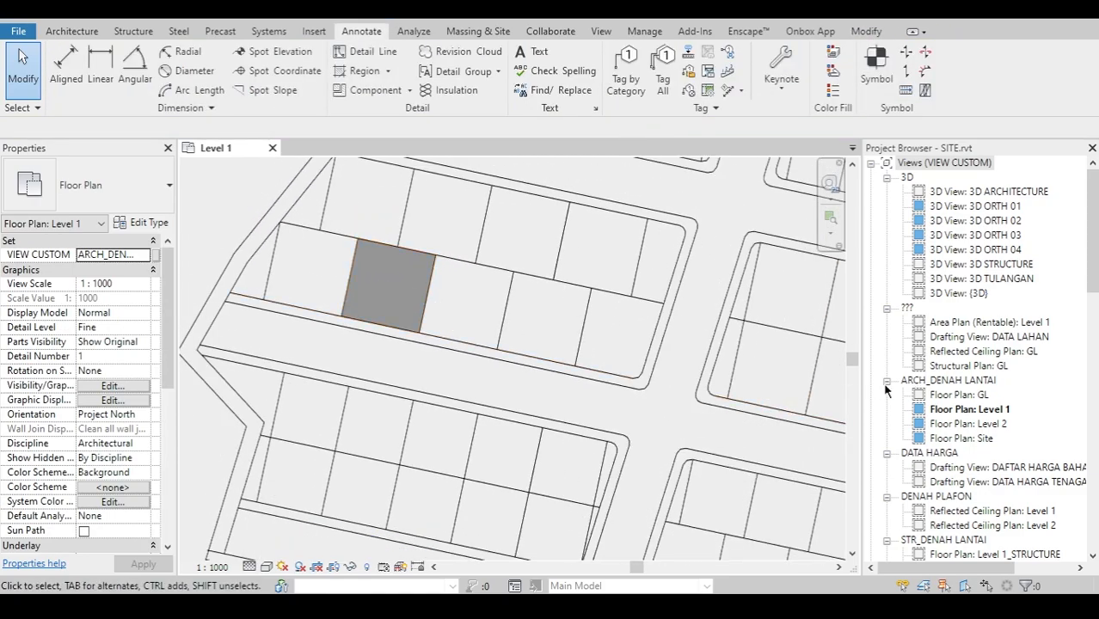
scroll(1018, 313, "down", 1)
left_click_drag(1093, 251, 1092, 287)
scroll(993, 338, "down", 1)
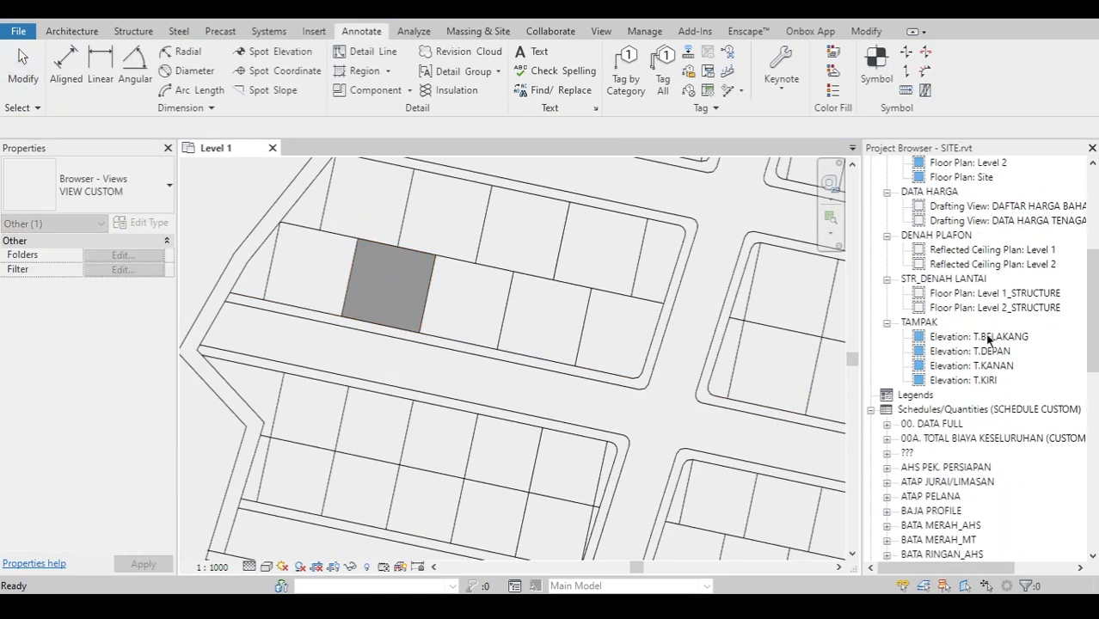
left_click(937, 410)
right_click(937, 410)
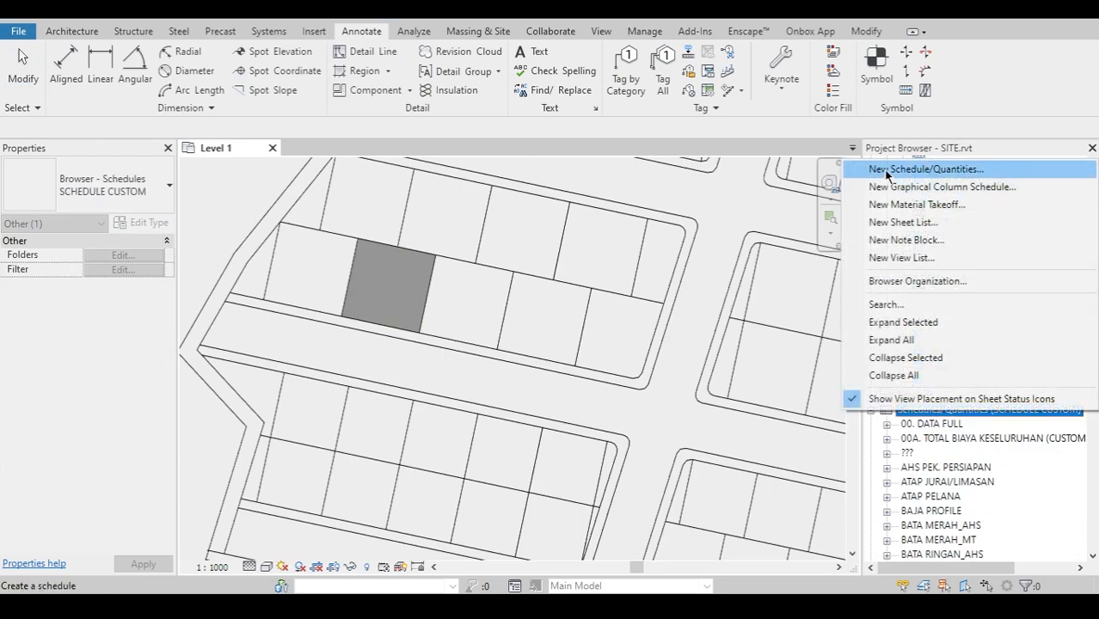
left_click(886, 167)
scroll(673, 268, "down", 8)
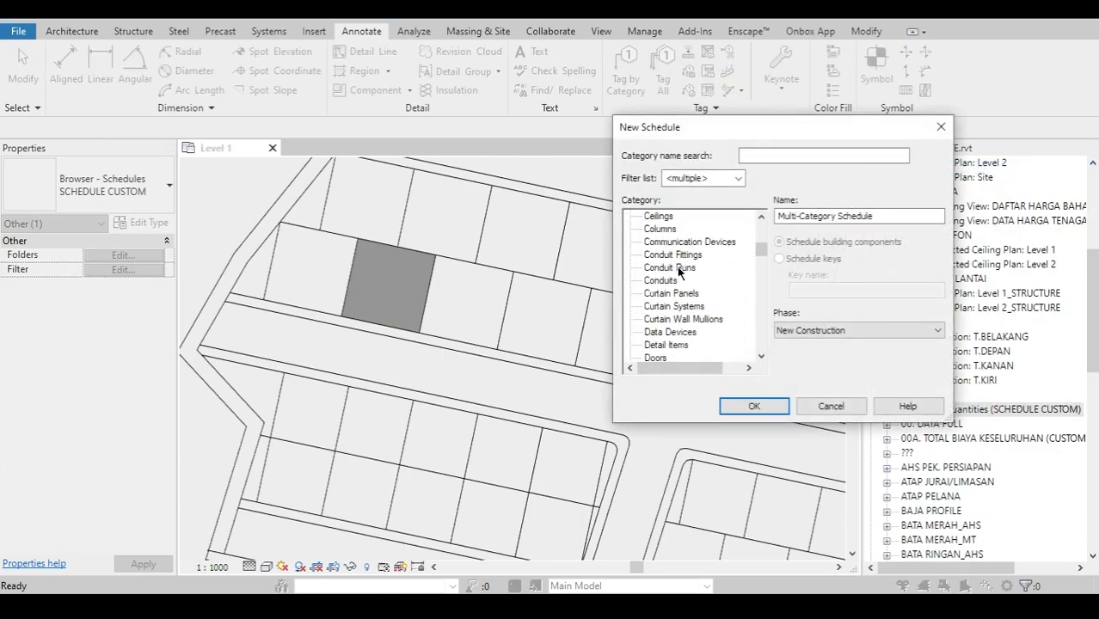
scroll(674, 293, "up", 2)
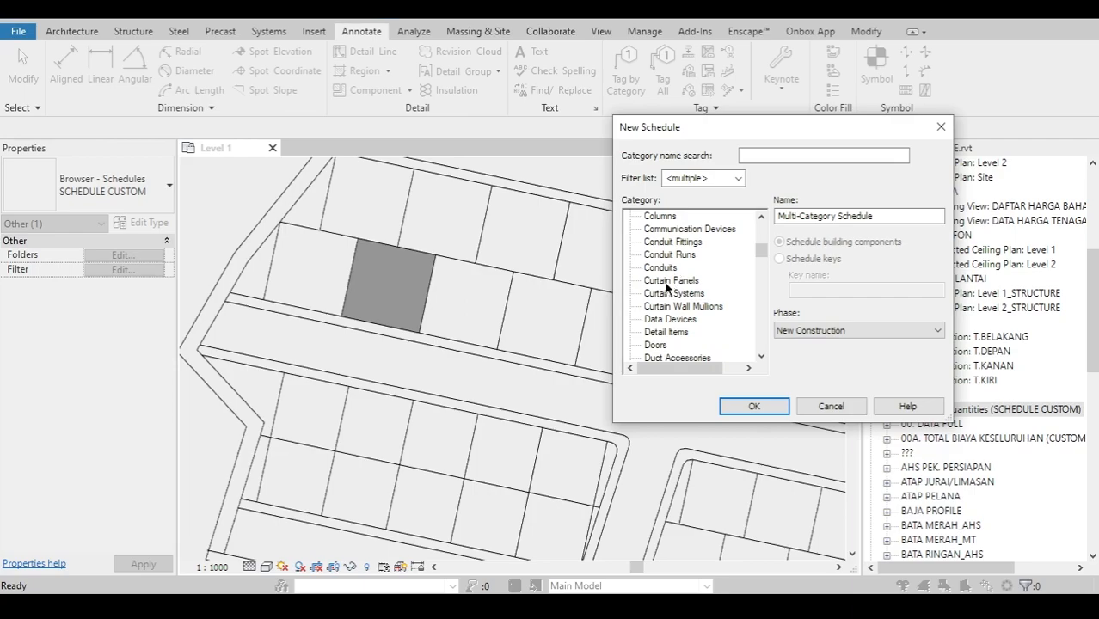
left_click(669, 332)
left_click(753, 406)
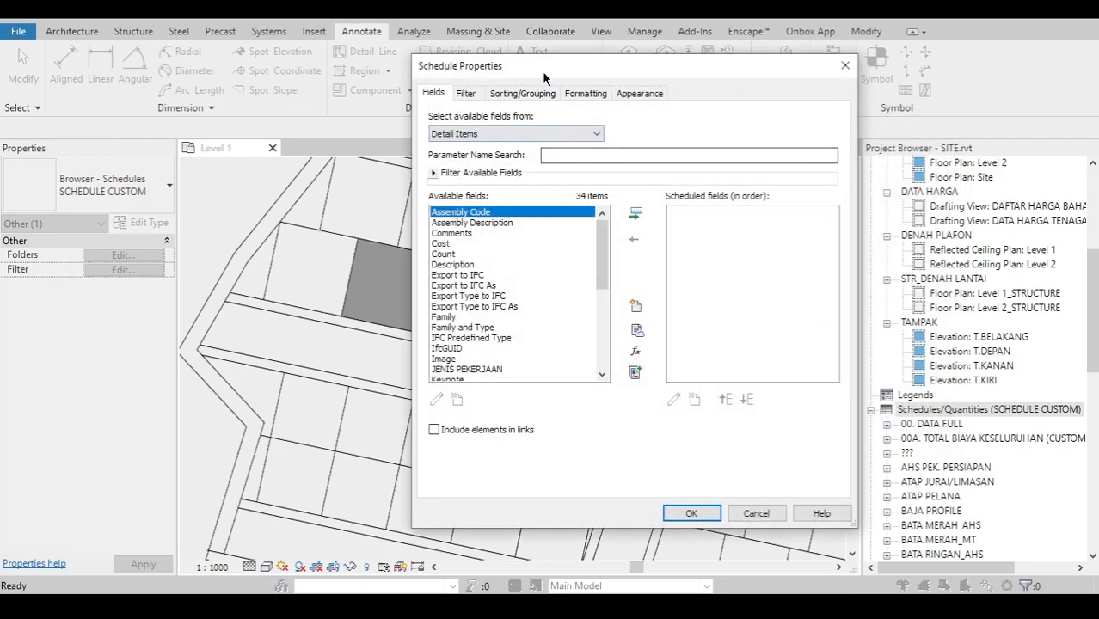
Step: Add the Count, LUAS and Type fields to the detail item schedule
left_click(491, 252)
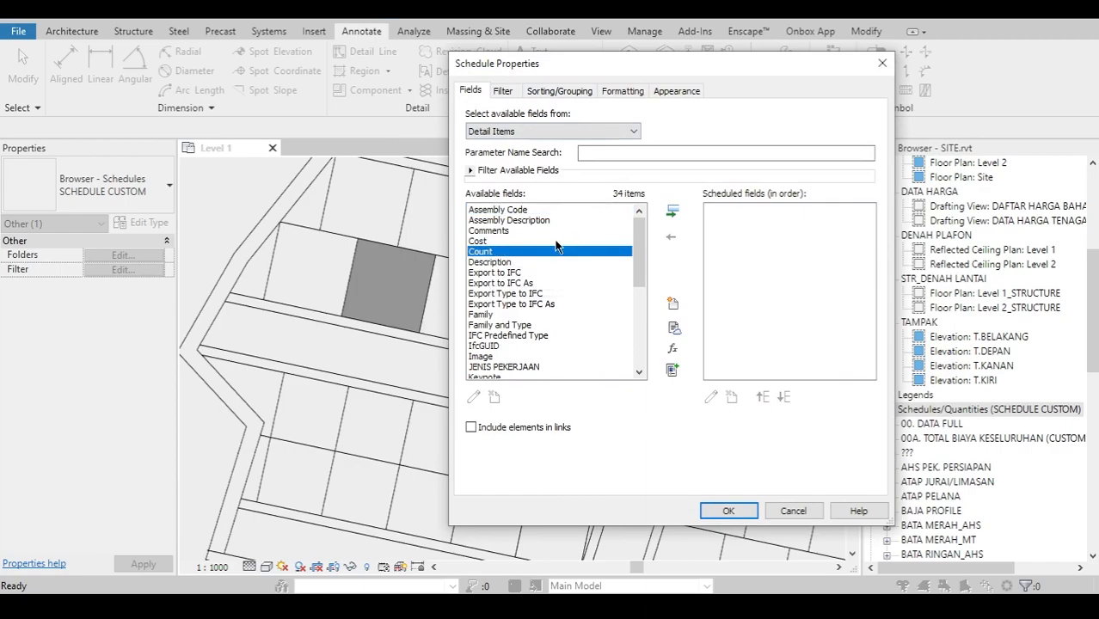
left_click(673, 212)
scroll(574, 258, "down", 3)
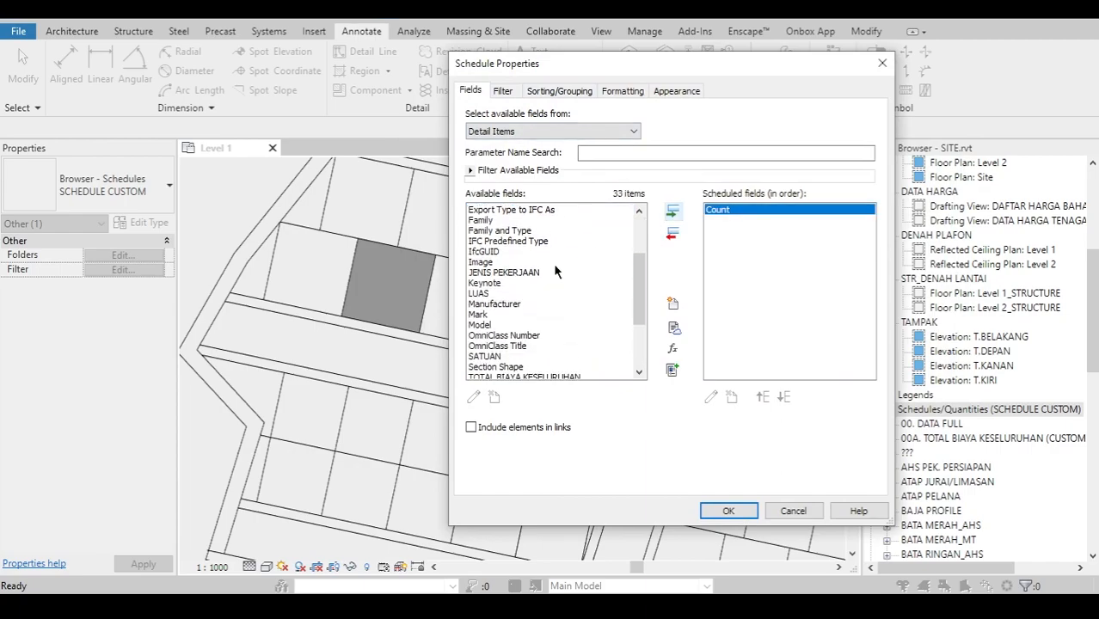
left_click(491, 293)
left_click(673, 212)
scroll(540, 275, "down", 3)
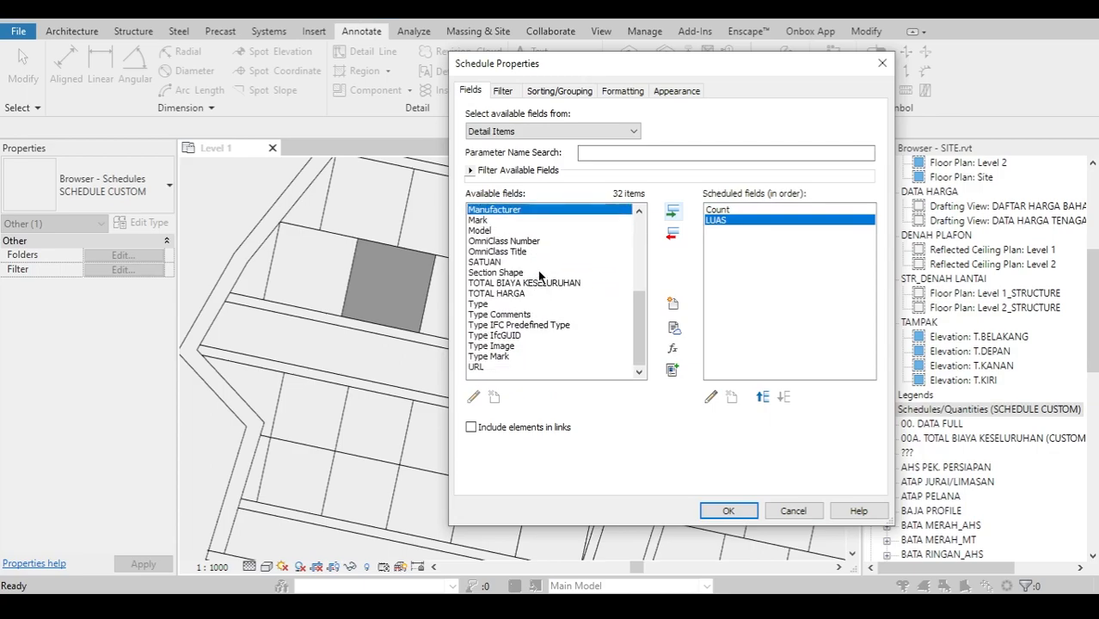
left_click(482, 303)
left_click(670, 213)
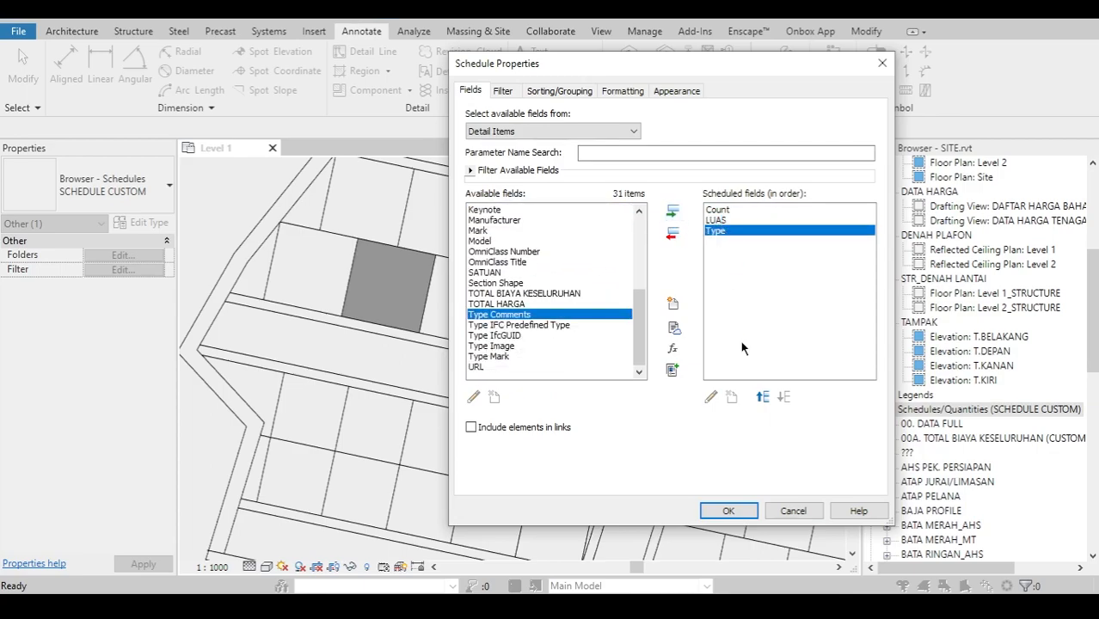
Step: Reorder the scheduled fields to Type, LUAS, Count
left_click(762, 396)
left_click(762, 396)
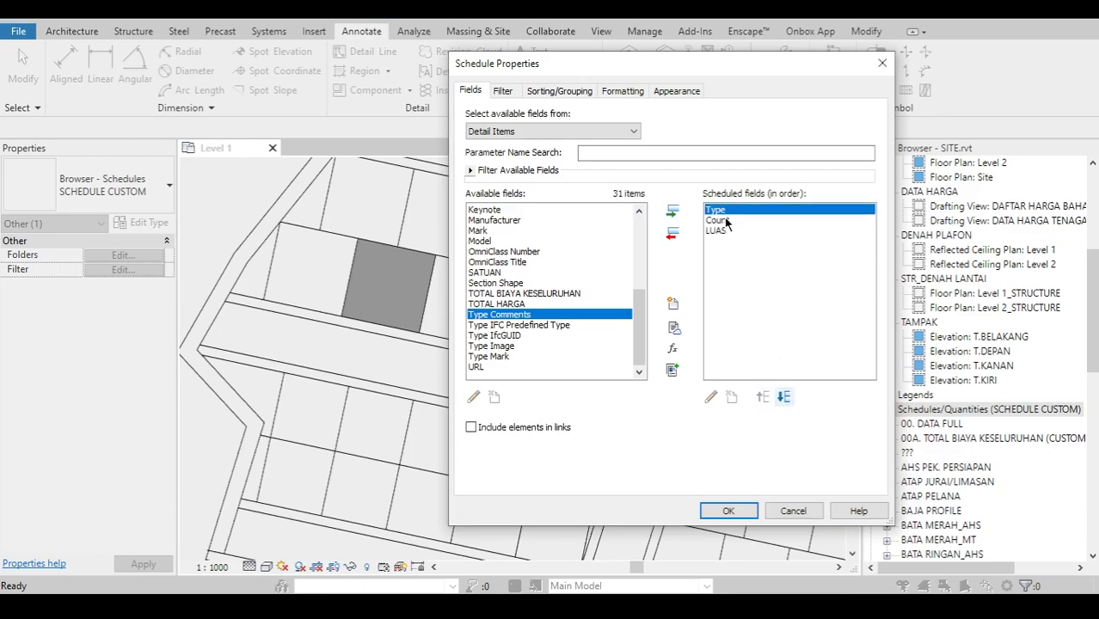
left_click(728, 221)
left_click(784, 396)
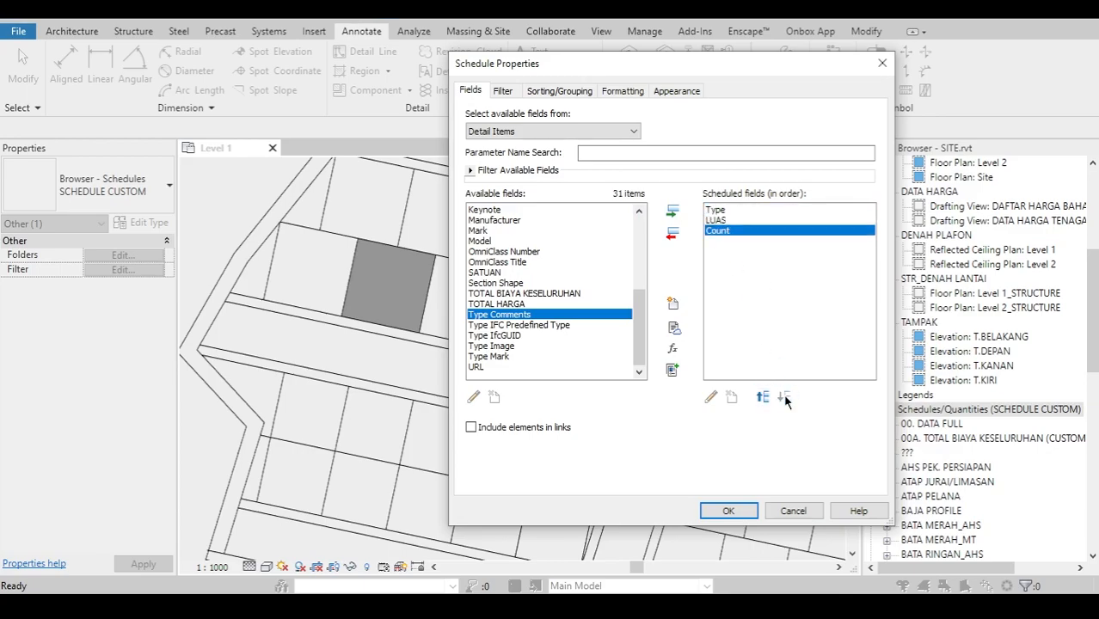
key("Up")
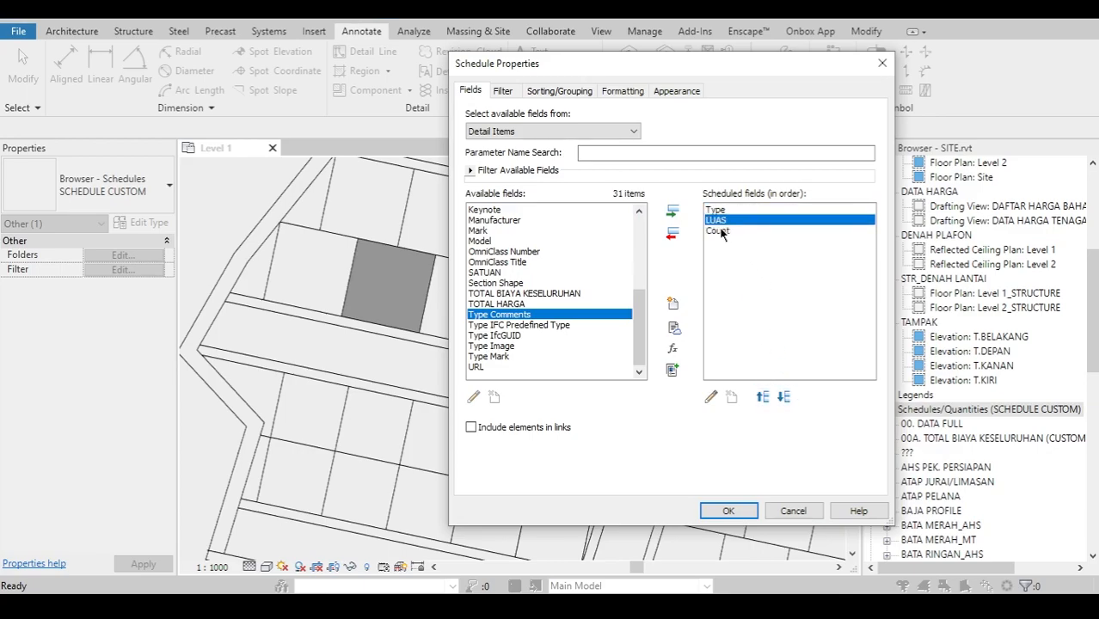
Step: Sort the schedule by Type in ascending order and turn on grand totals with title, count, and totals
left_click_drag(529, 72, 476, 66)
left_click(517, 86)
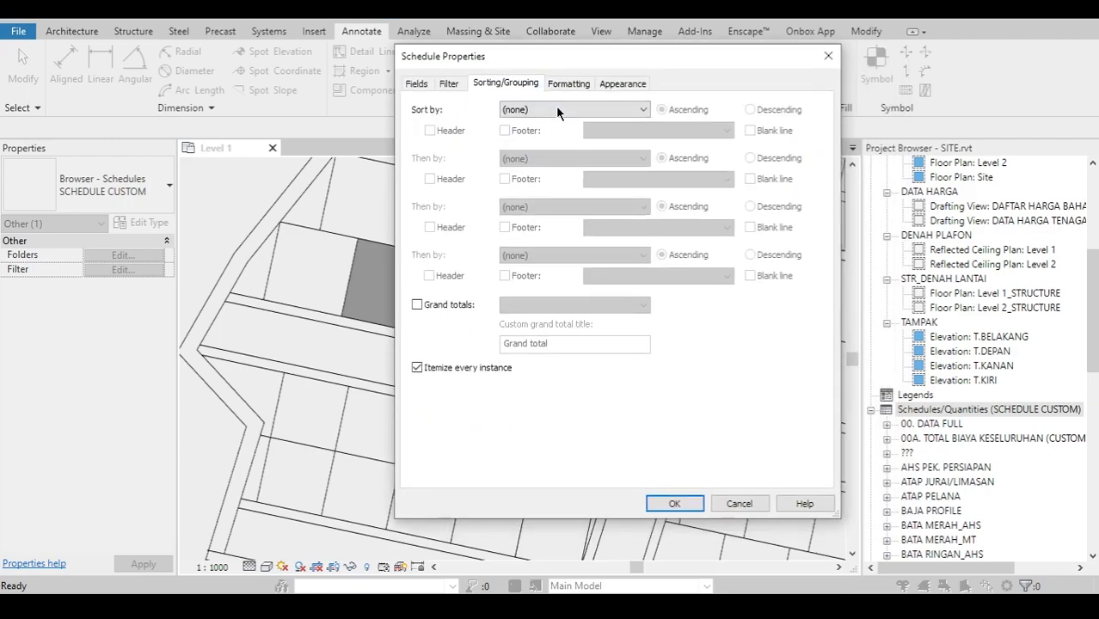
left_click(557, 110)
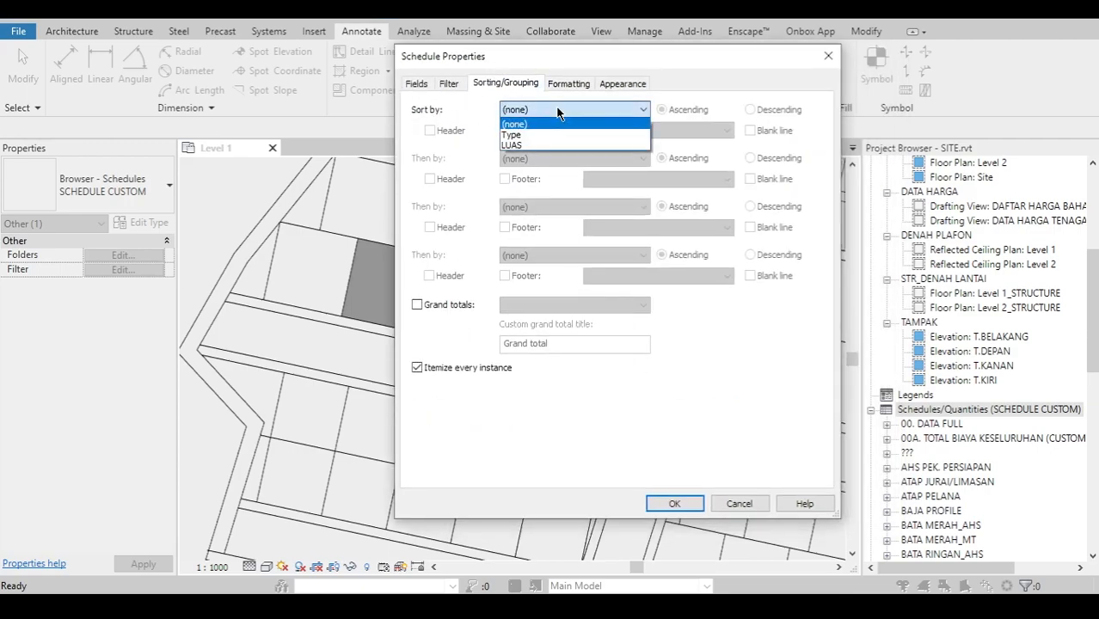
left_click(519, 138)
left_click_drag(518, 68, 511, 66)
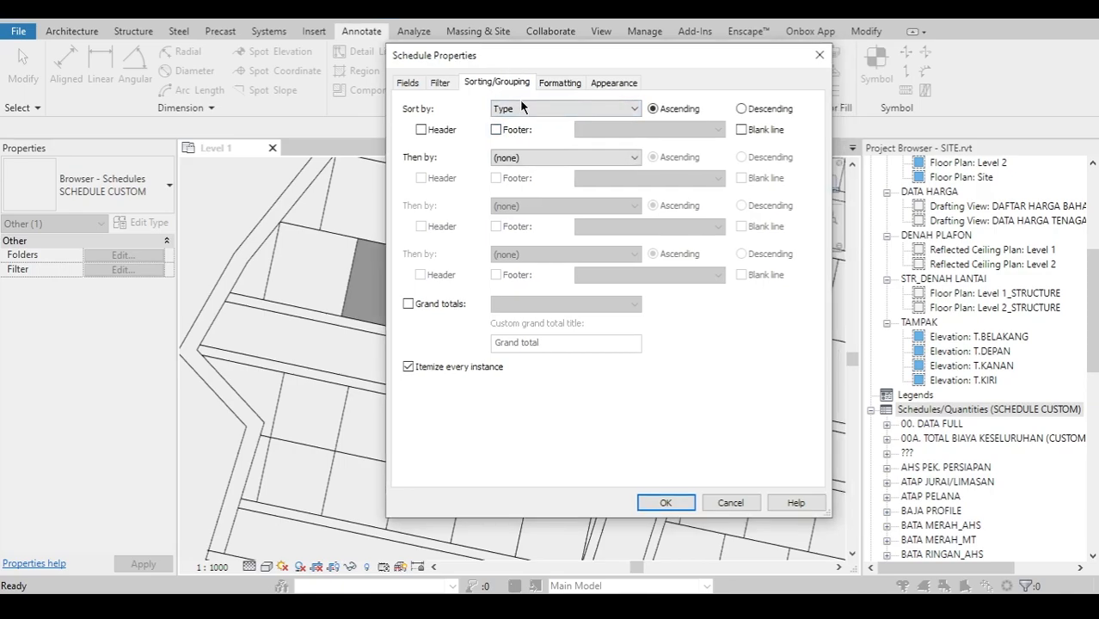
left_click(408, 304)
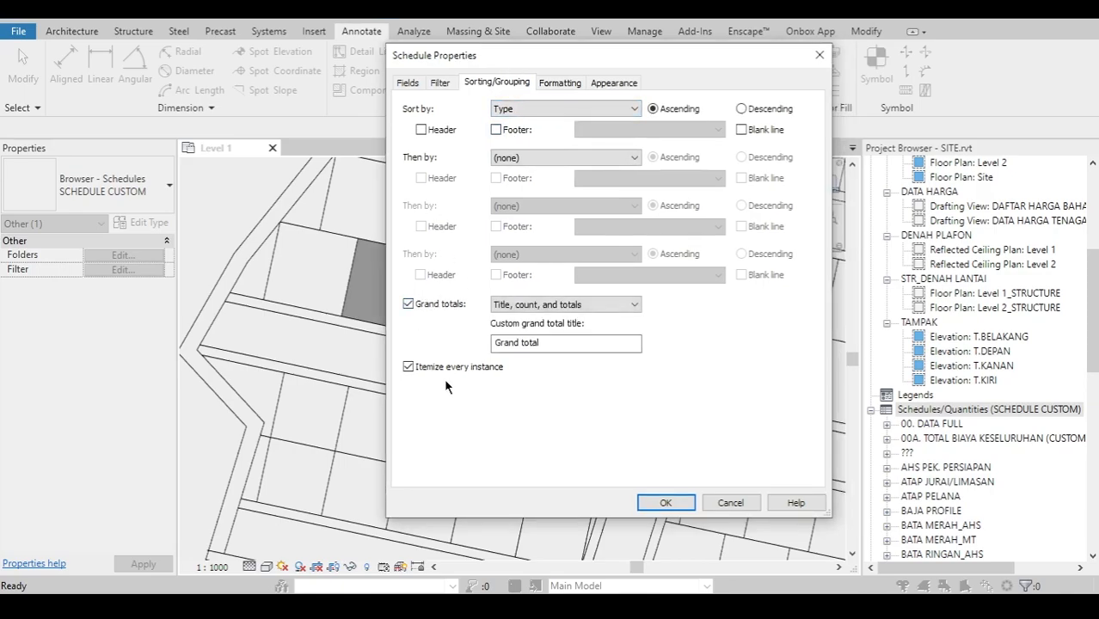
Step: Set the alignment of the Type, LUAS and Count fields to Center
left_click(559, 82)
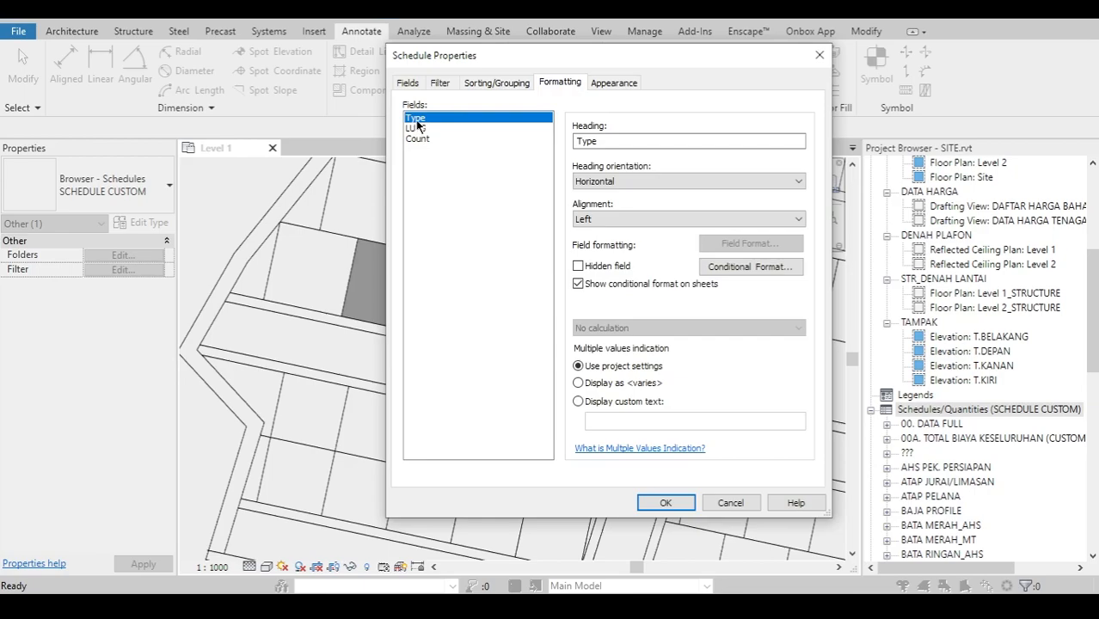
left_click_drag(417, 126, 411, 169)
left_click(593, 219)
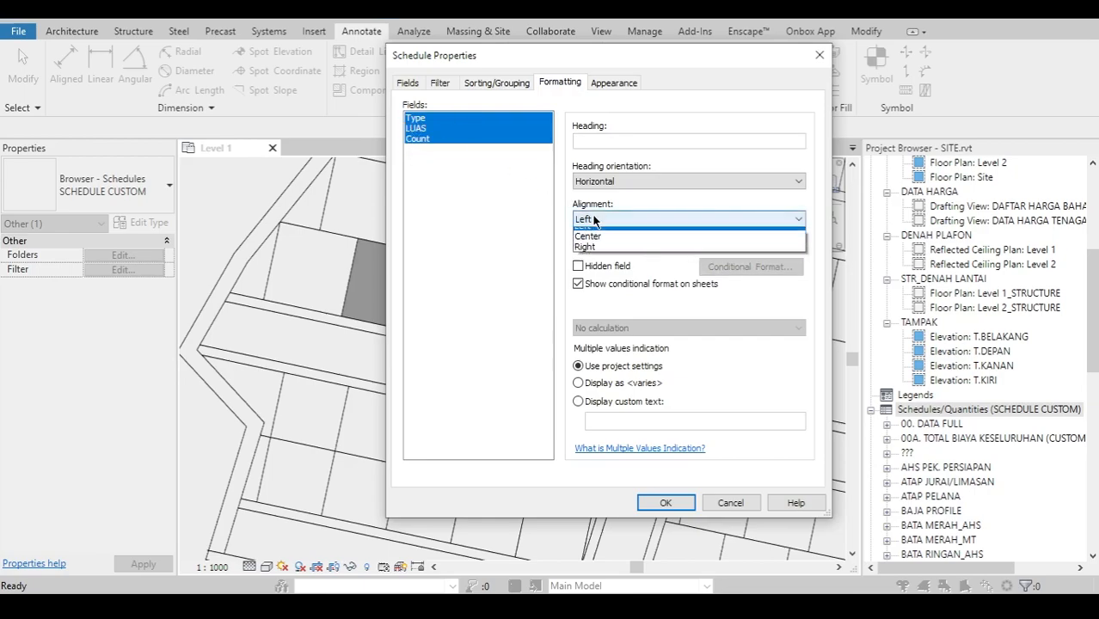
left_click(598, 241)
Step: Set the LUAS and Count fields to calculate totals and generate the schedule
left_click(415, 118)
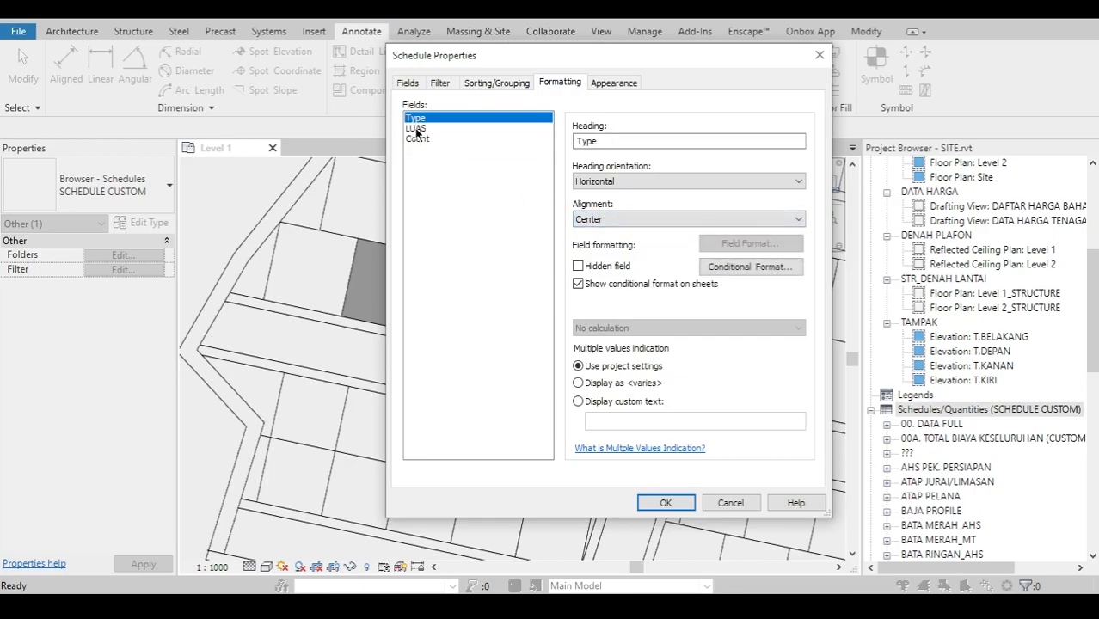
left_click_drag(416, 128, 415, 161)
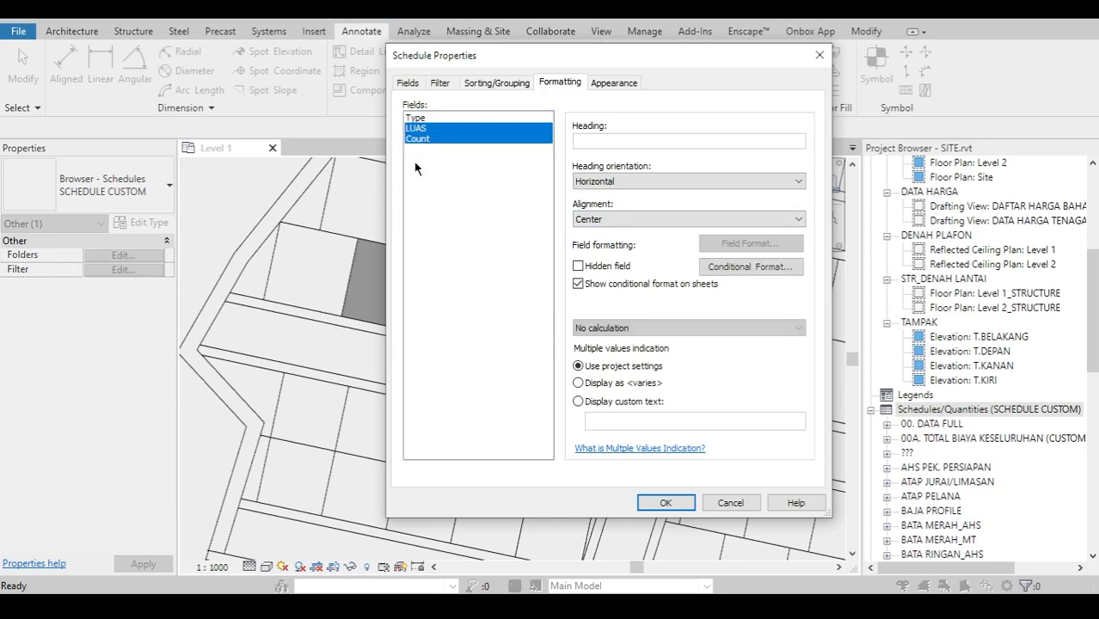
left_click(619, 332)
left_click(613, 351)
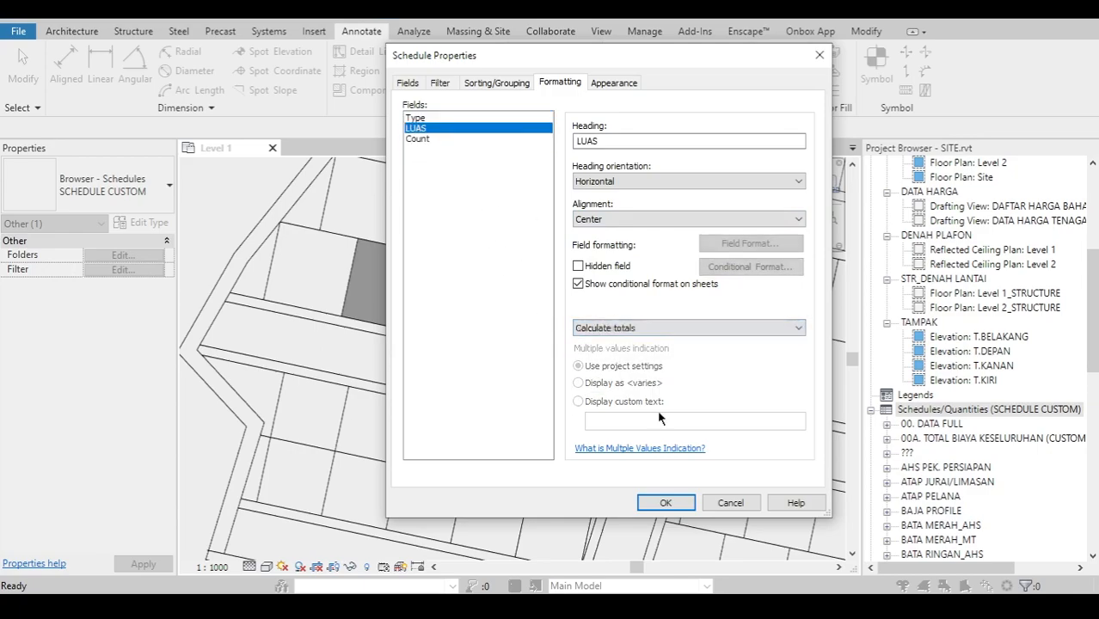
left_click(665, 503)
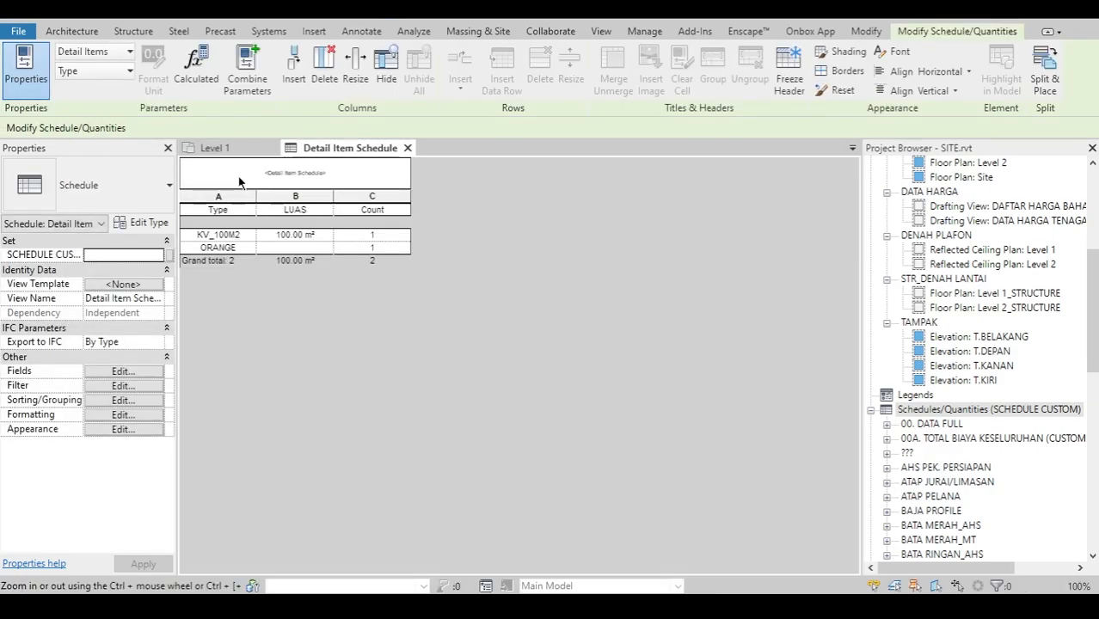
Step: Tile the Level 1 plan and the detail item schedule side by side, with the site plots in view
left_click(226, 154)
scroll(375, 301, "down", 2)
mouse_move(420, 294)
middle_mouse_down()
mouse_move(408, 279)
mouse_move(437, 225)
mouse_move(412, 305)
middle_mouse_up()
scroll(441, 228, "down", 2)
scroll(424, 257, "up", 3)
scroll(404, 298, "down", 1)
key("w")
key("t")
middle_click_drag(358, 280, 290, 299)
scroll(310, 288, "down", 1)
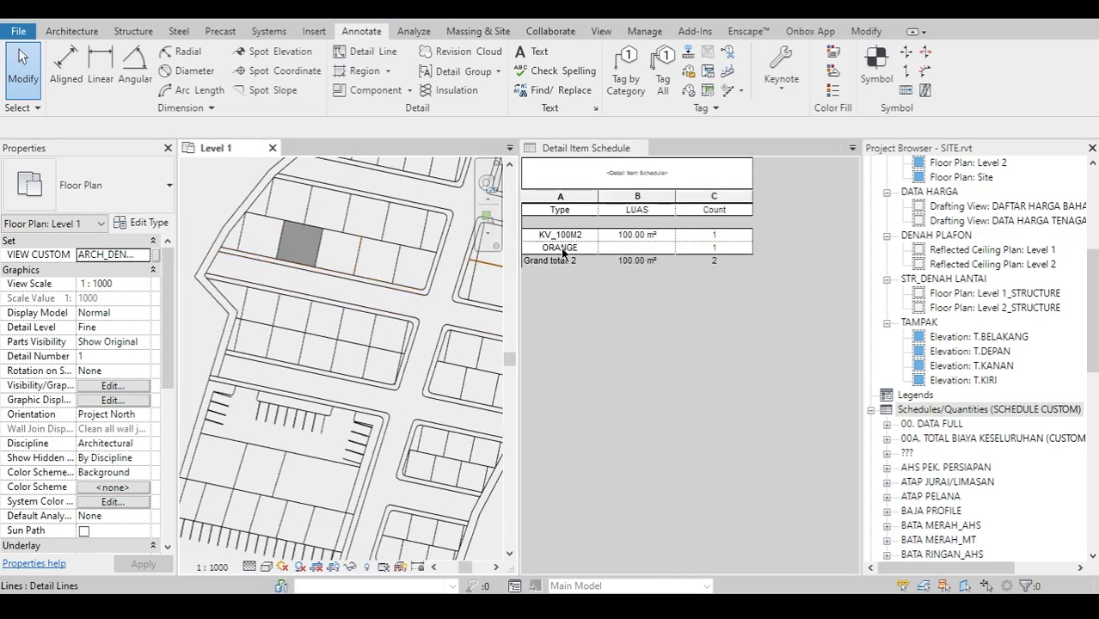
Step: Open the DATA LAHAN drafting view
scroll(937, 322, "up", 3)
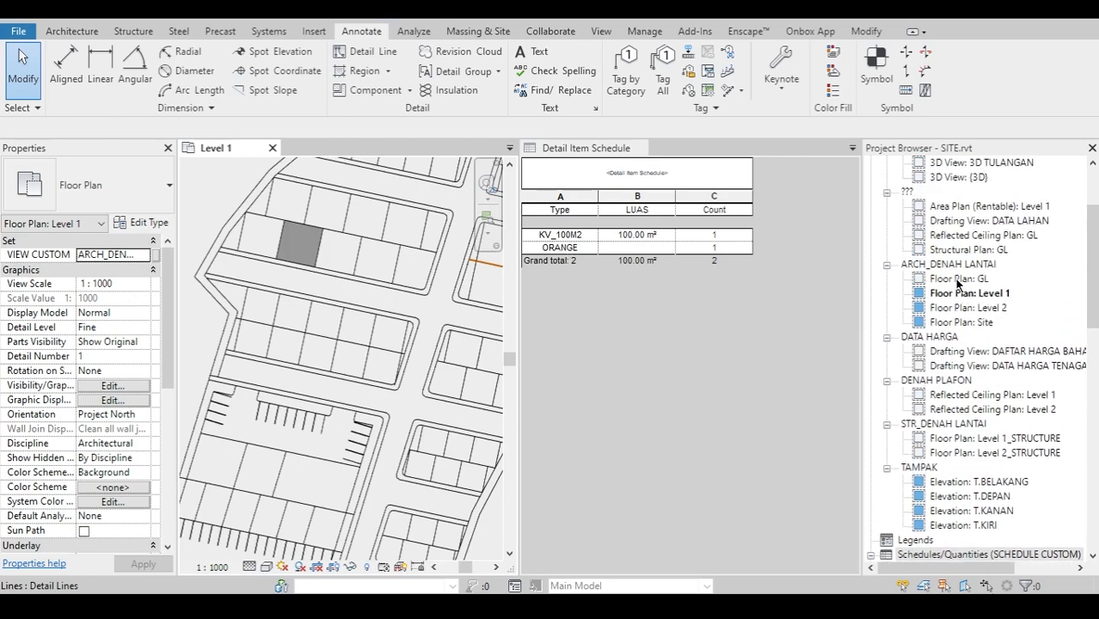
scroll(957, 284, "up", 1)
scroll(966, 315, "up", 1)
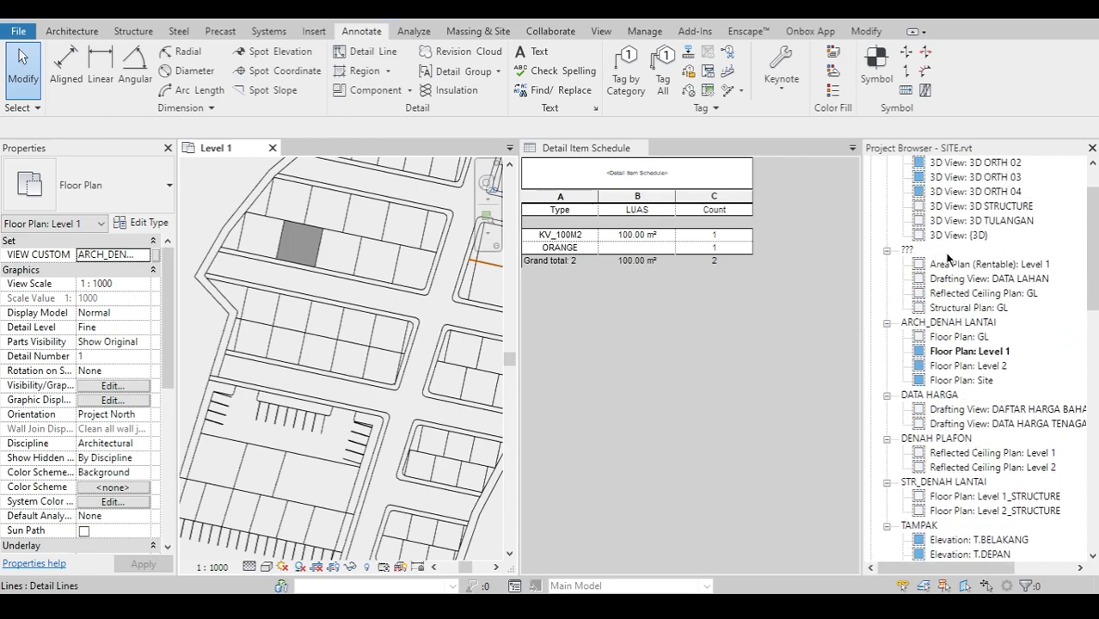
double_click(994, 281)
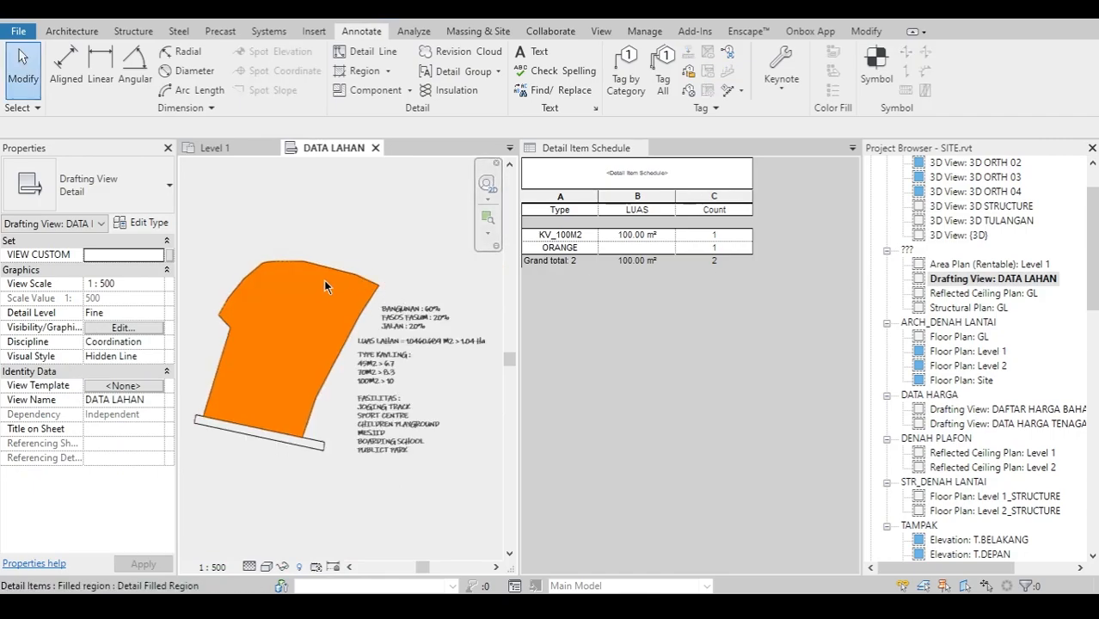
Step: Examine the area property of the orange filled region and its entry in the detail item schedule
left_click(287, 317)
scroll(287, 317, "up", 3)
scroll(287, 316, "down", 1)
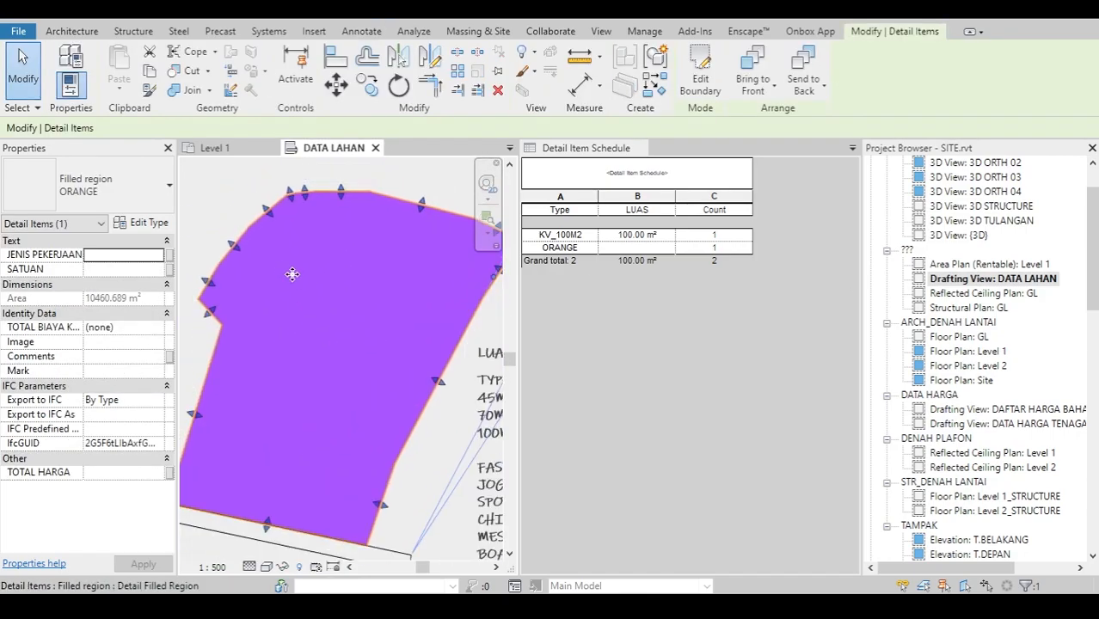
scroll(269, 255, "up", 2)
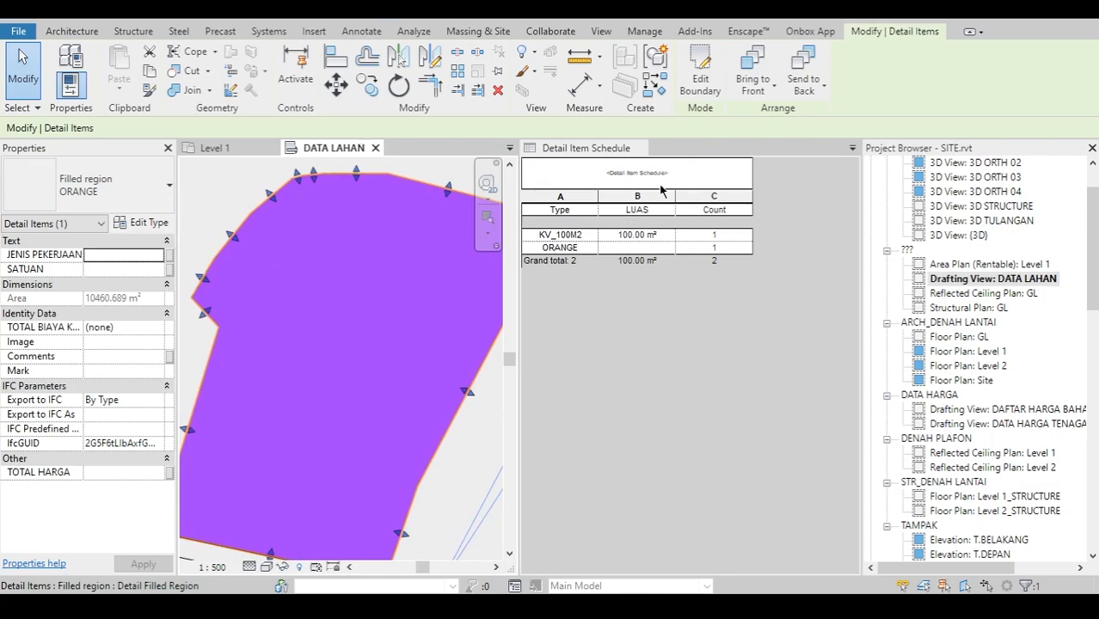
key("Escape")
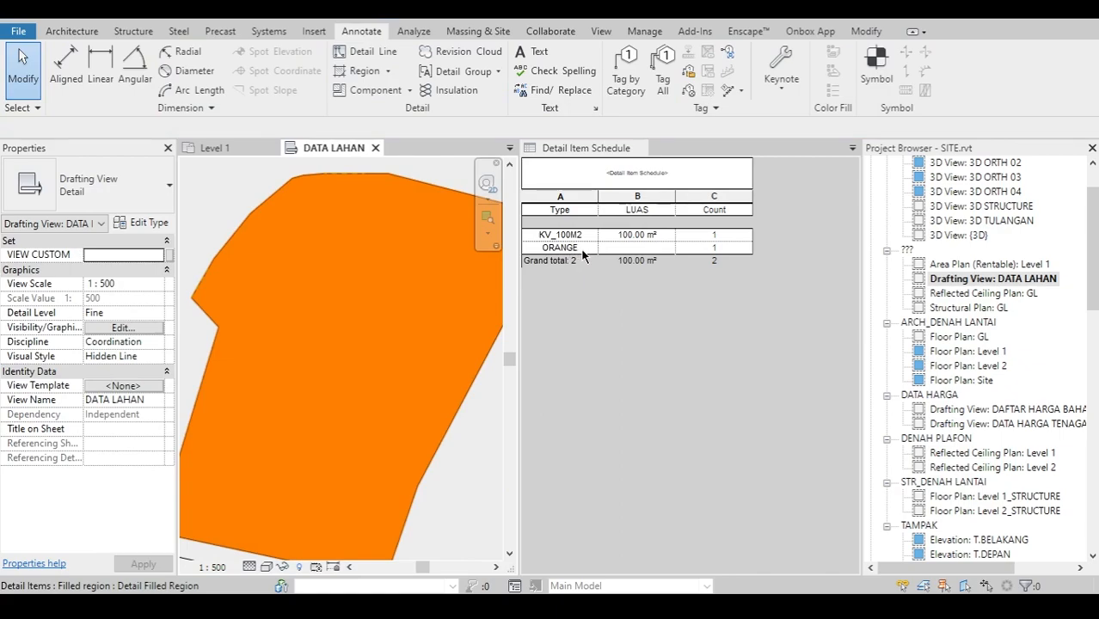
middle_click_drag(383, 251, 394, 250)
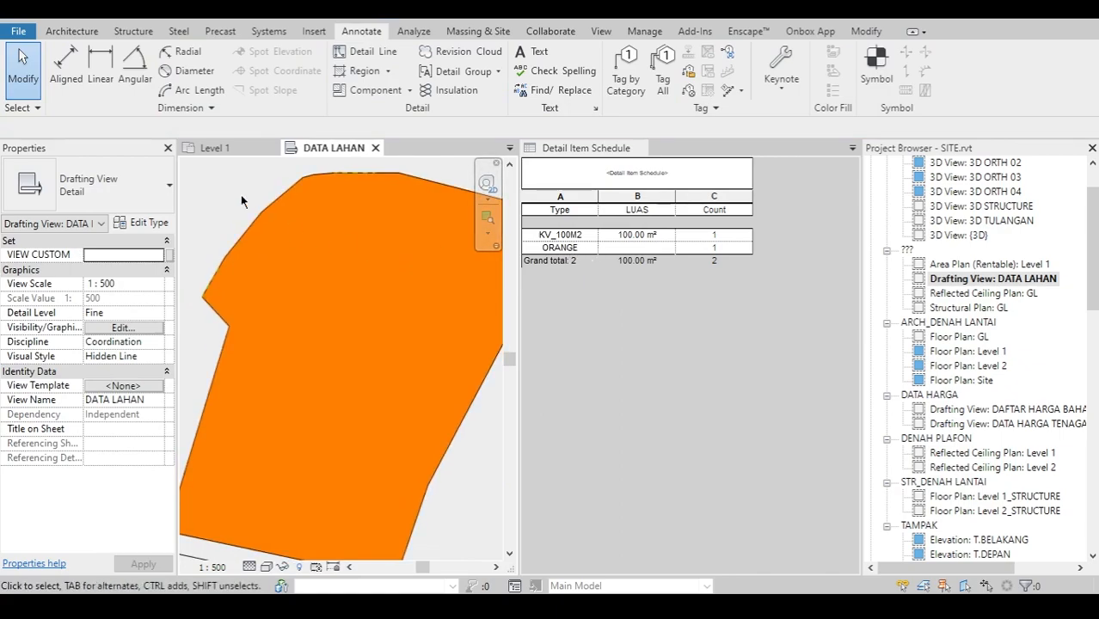
Step: Return to the Level 1 plan and check the placed KV_100M2 block's properties against the schedule
left_click(212, 151)
scroll(292, 258, "up", 5)
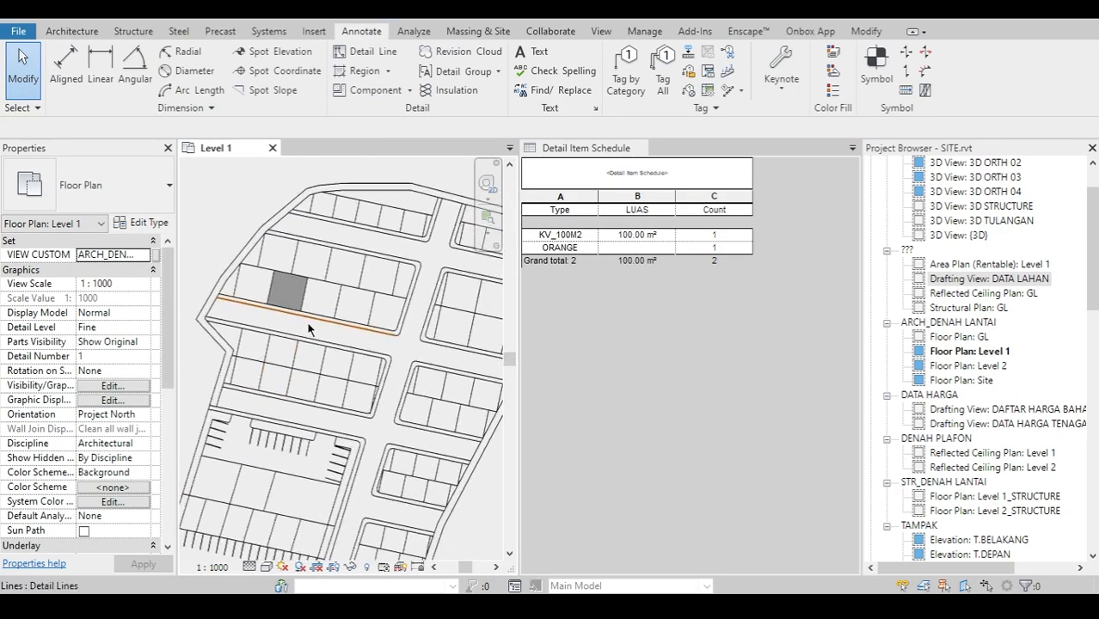
left_click(274, 265)
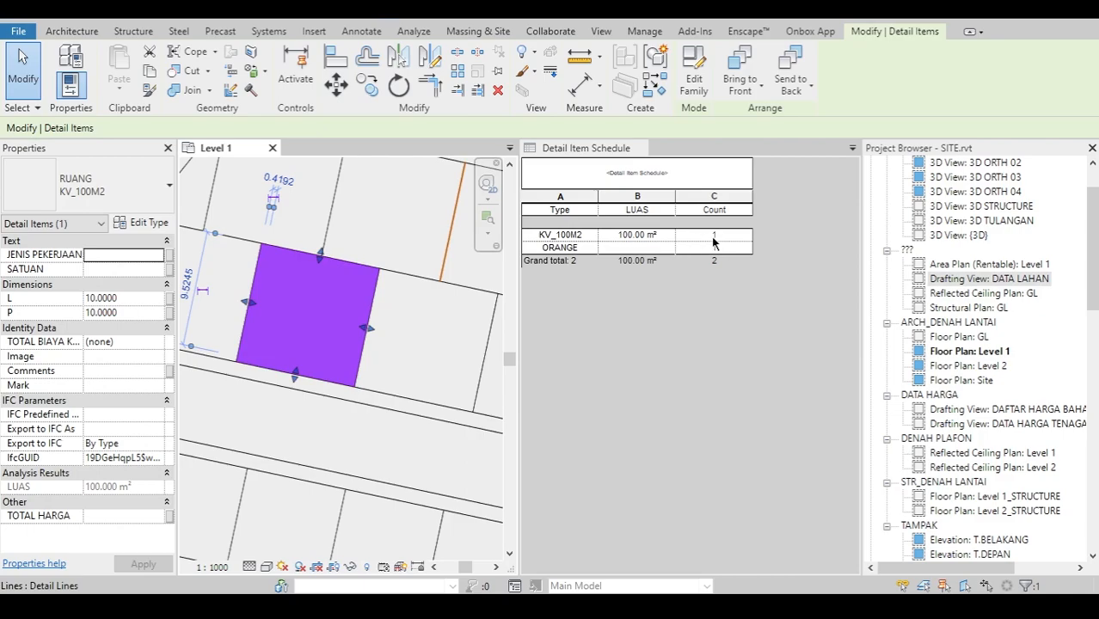
scroll(348, 291, "down", 2)
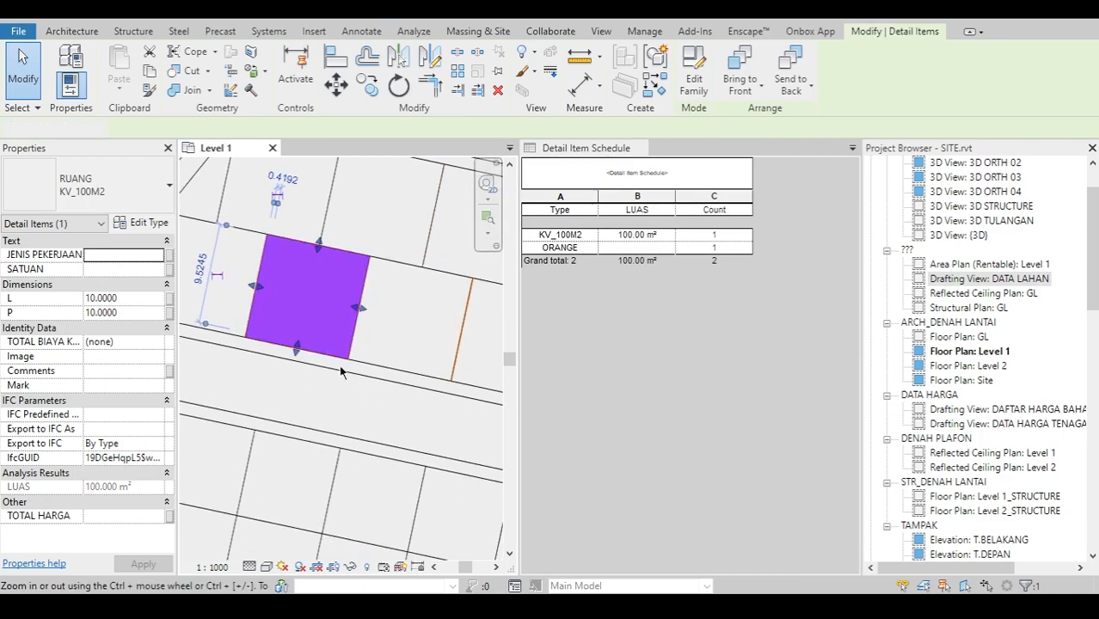
Step: Add a footer with title, count and totals to the schedule's sorting by Type
left_click(123, 370)
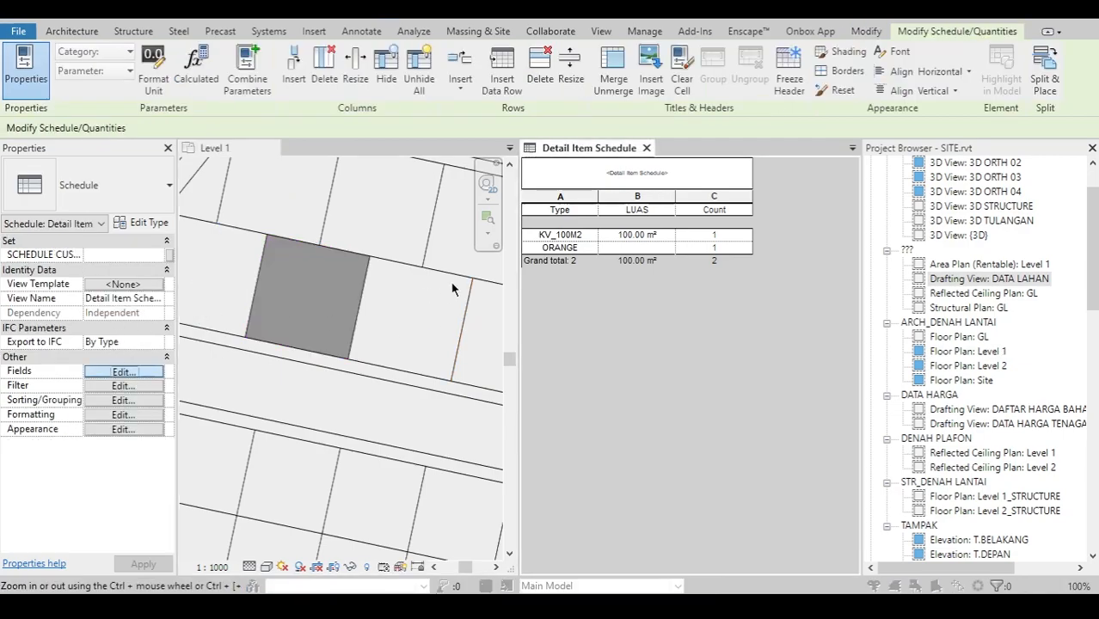
left_click(496, 83)
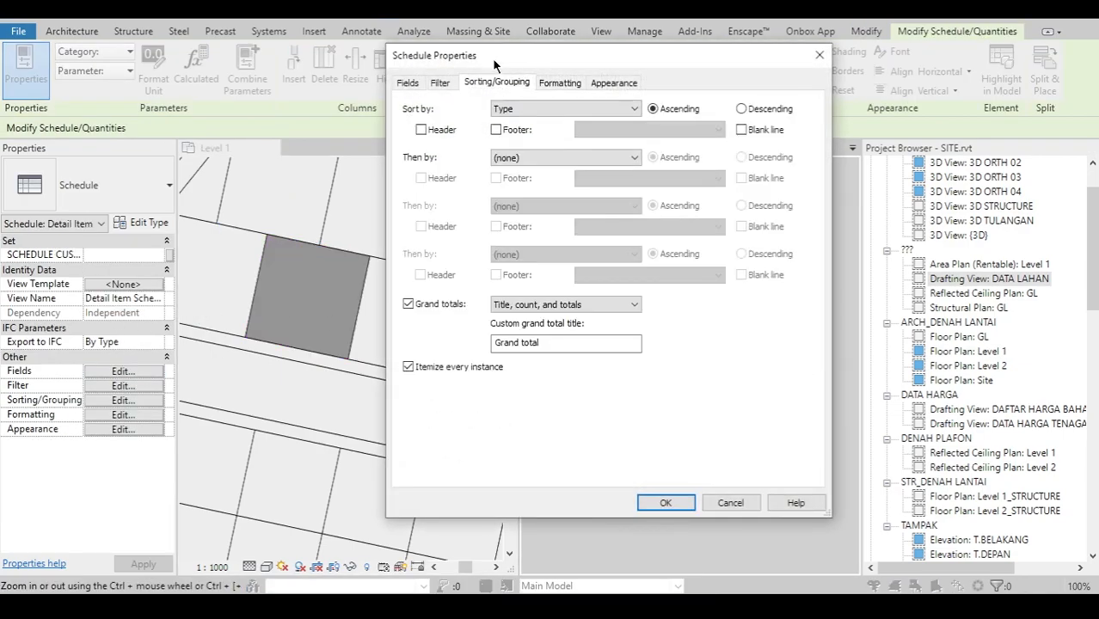
left_click(496, 130)
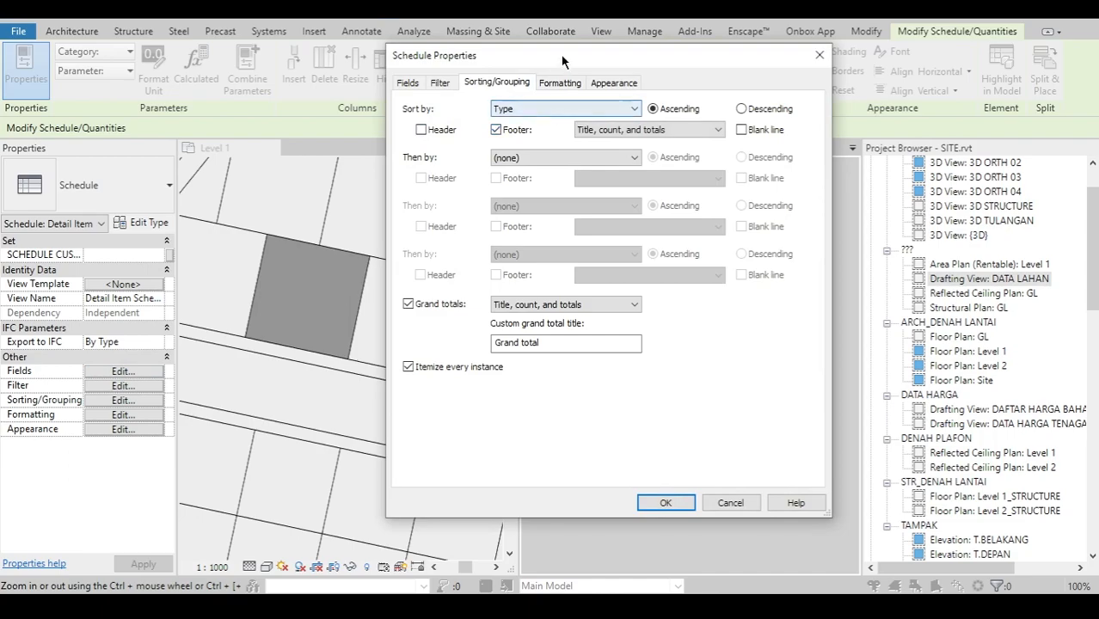
left_click_drag(561, 56, 533, 54)
left_click(616, 491)
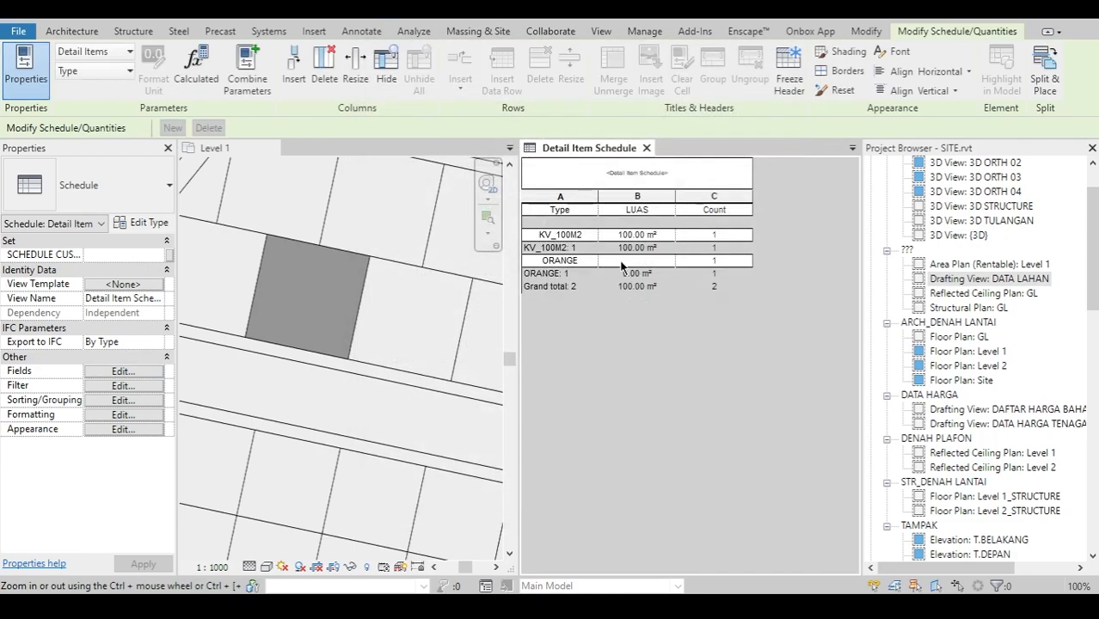
Step: Mirror a copy of the KV_100M2 block across its shared side line onto the adjacent plot
left_click(307, 290)
left_click(307, 290)
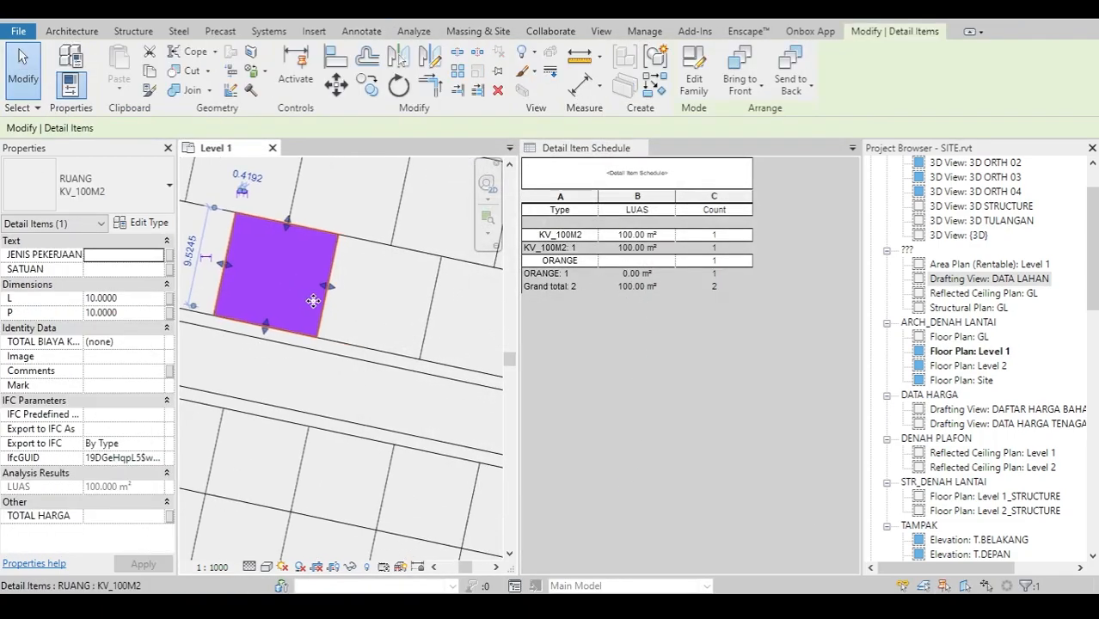
middle_click_drag(317, 315, 315, 342)
key("m")
key("m")
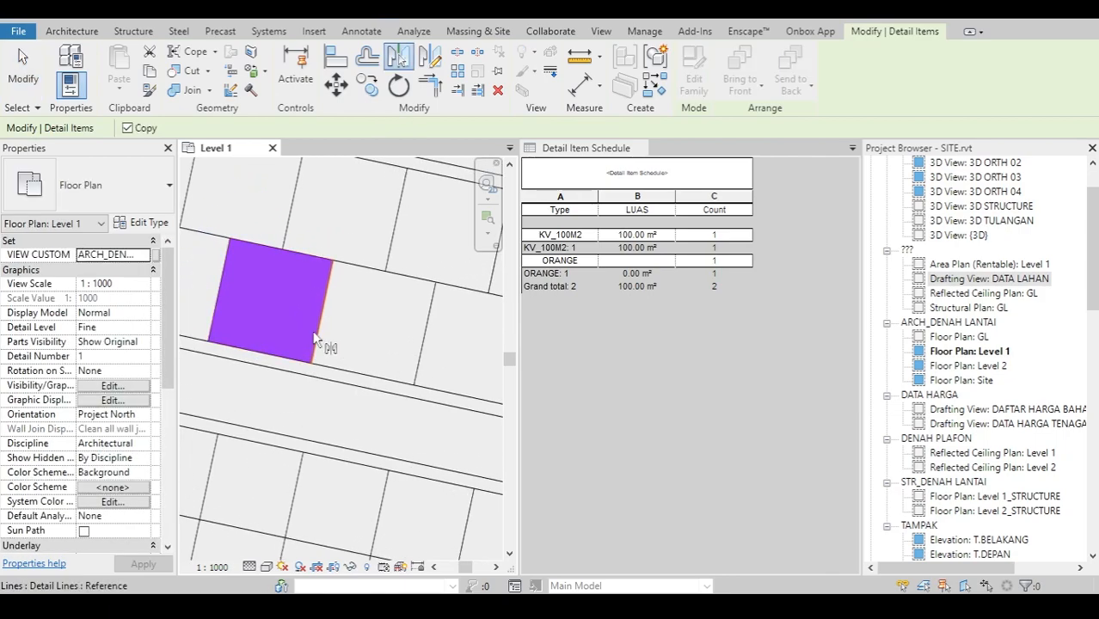
left_click(323, 331)
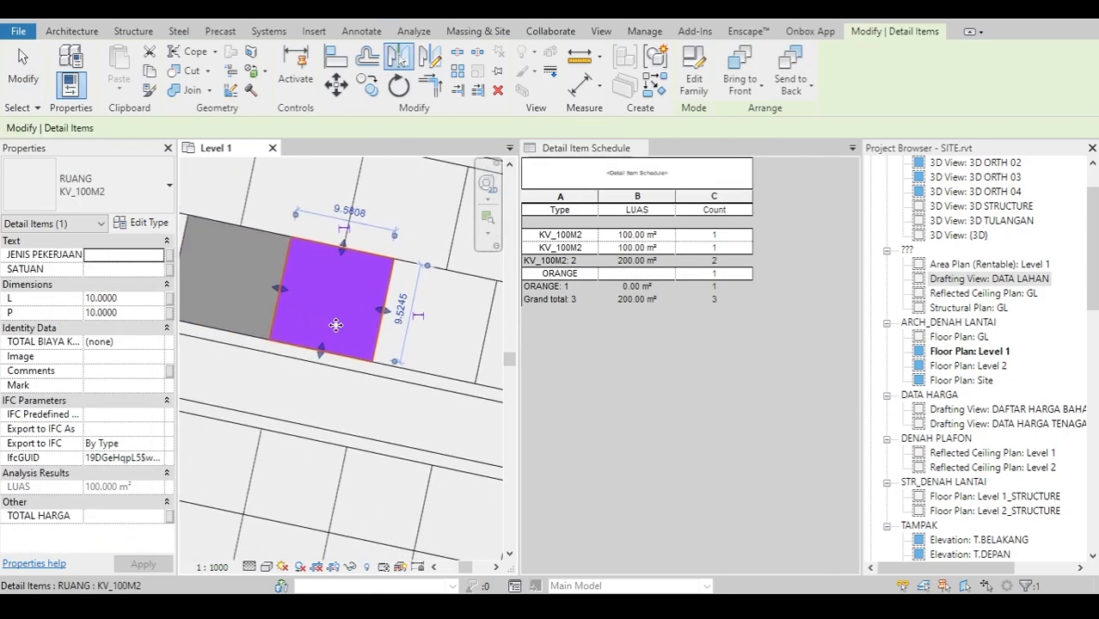
left_click(384, 331)
key("Delete")
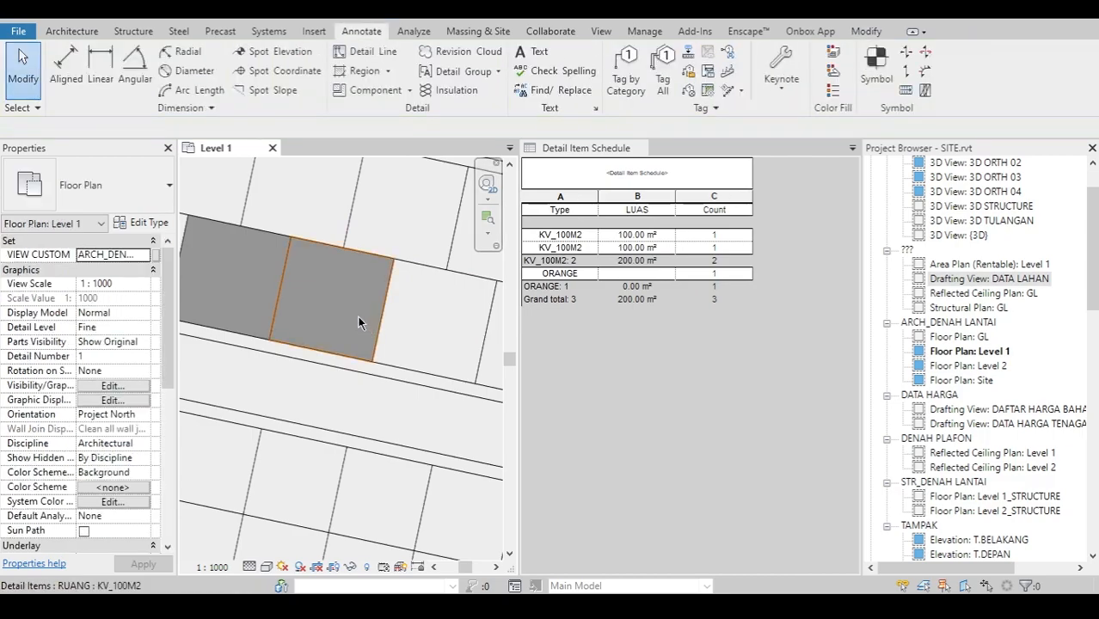
Step: Mirror the second KV_100M2 block onto the third plot along the same row
left_click(361, 318)
middle_click_drag(386, 341, 347, 306)
key("m")
key("m")
left_click(347, 289)
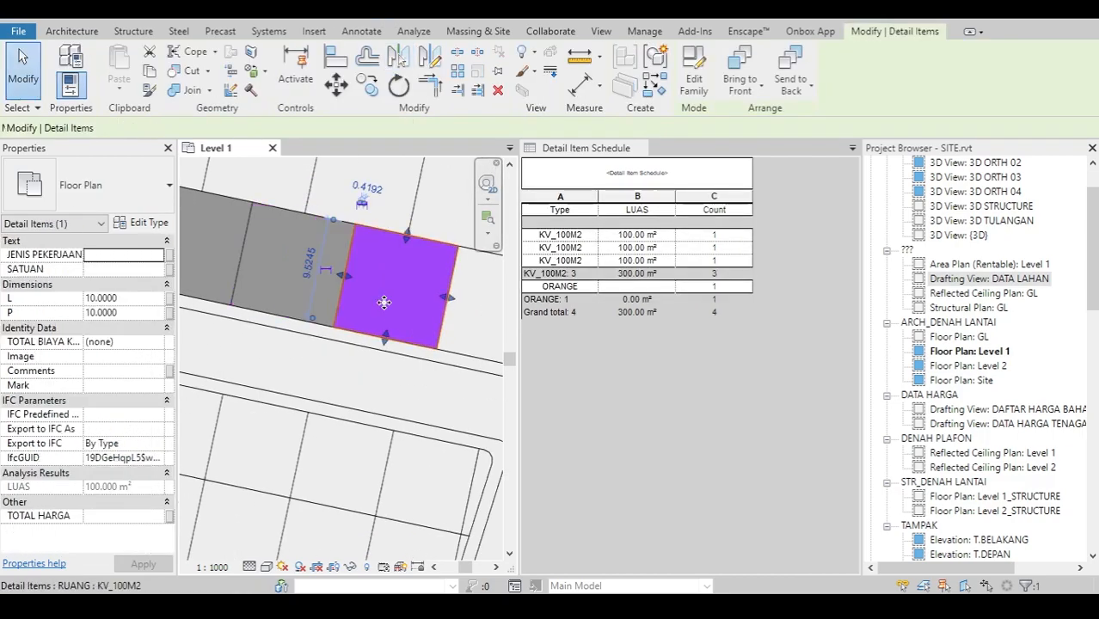
key("Escape")
Step: Turn off itemizing every instance in the detail item schedule
left_click(566, 402)
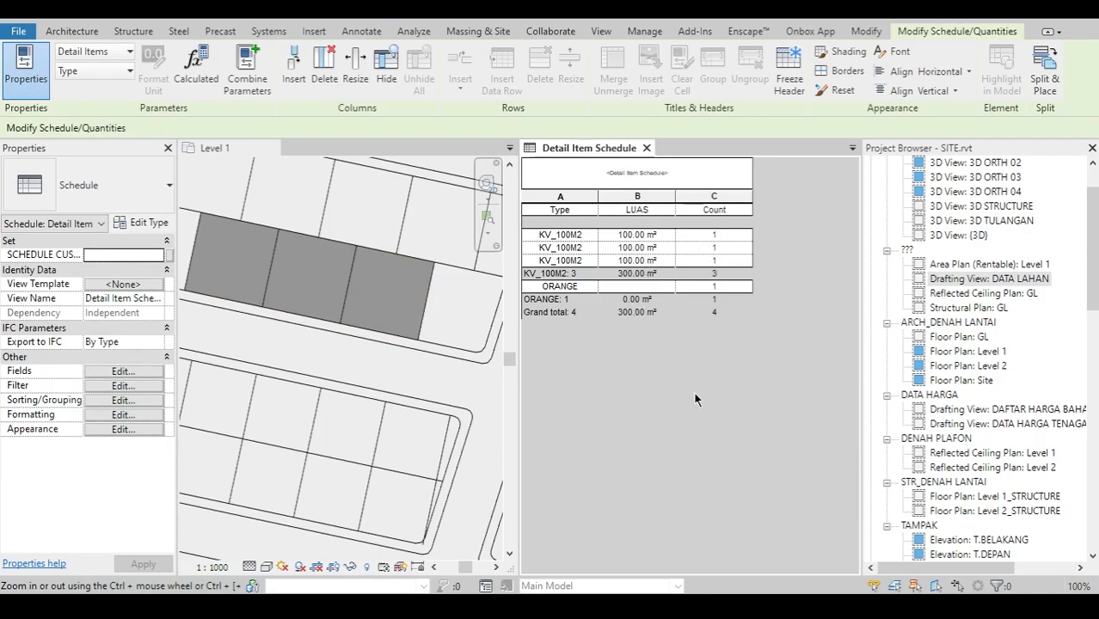
left_click(123, 400)
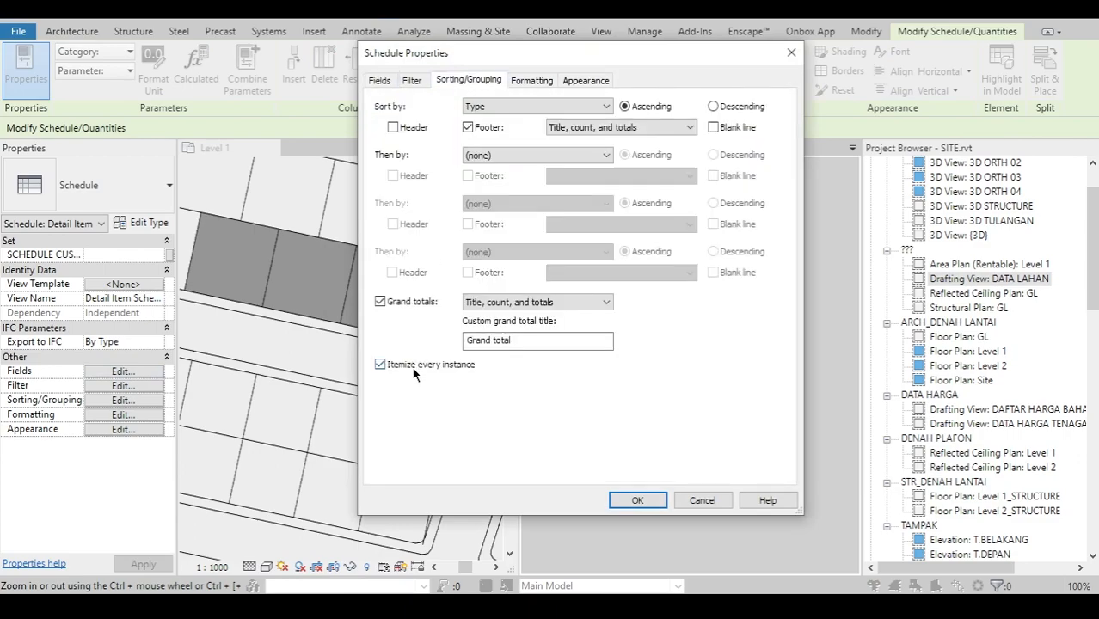
left_click(636, 500)
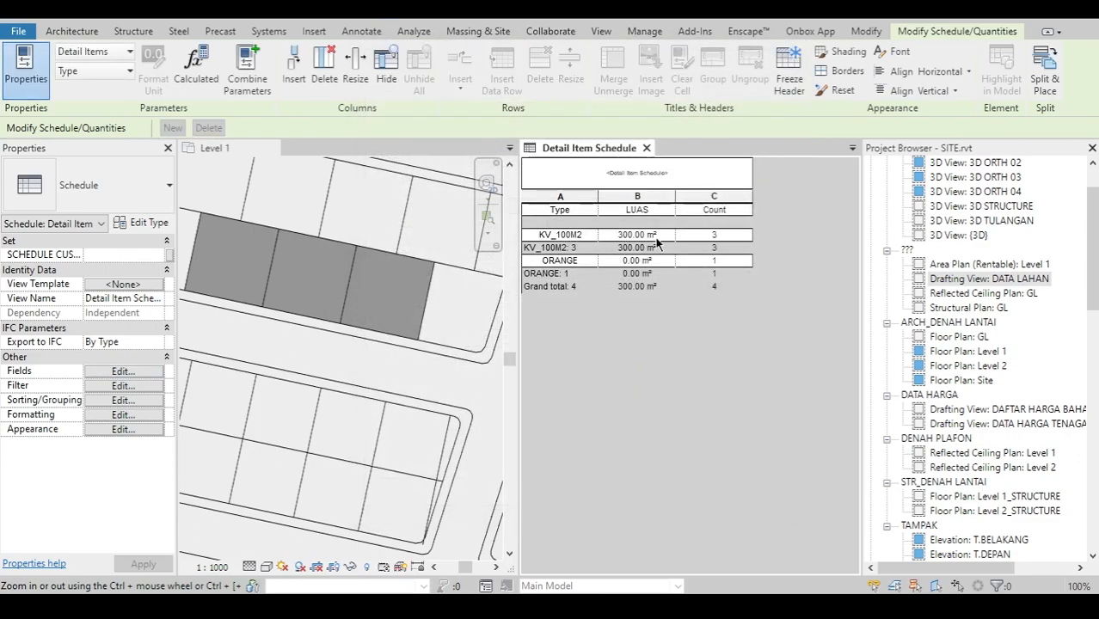
Step: Mirror the first KV_100M2 block across its outer side line onto the empty plot at the row's other end
scroll(362, 313, "down", 3)
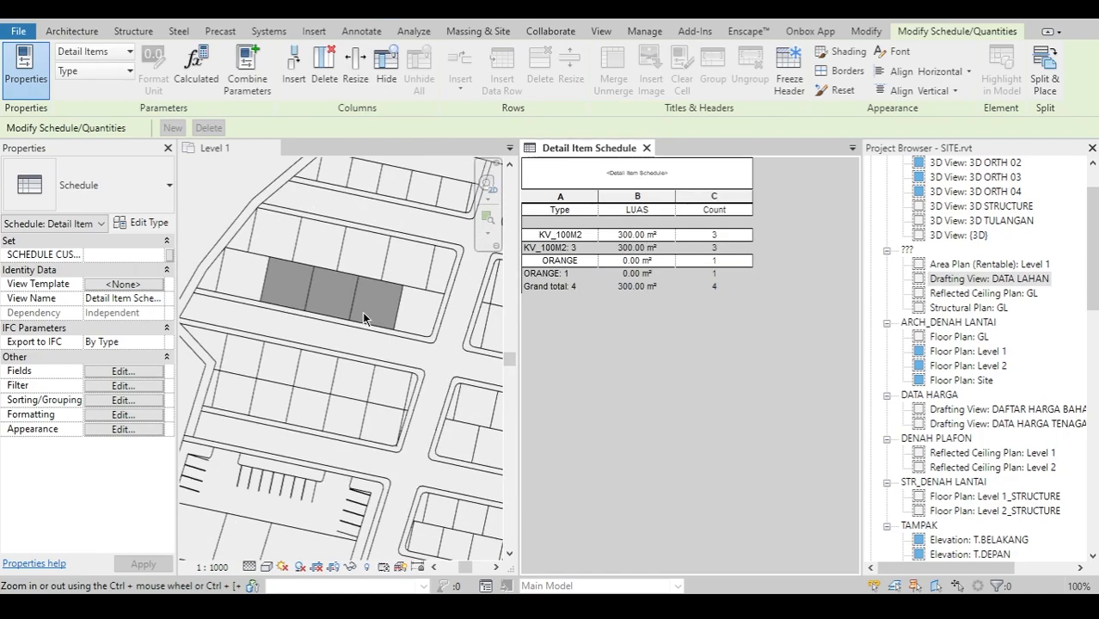
scroll(310, 298, "up", 3)
left_click(311, 298)
mouse_move(394, 314)
middle_mouse_down()
mouse_move(344, 321)
mouse_move(500, 336)
middle_mouse_up()
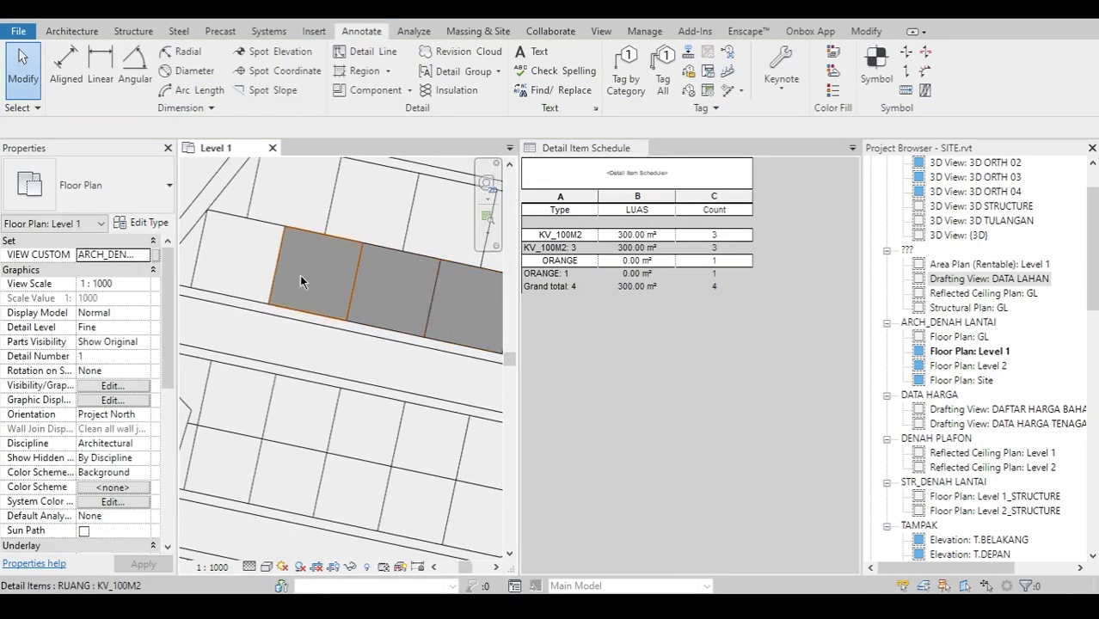
left_click(300, 276)
scroll(305, 277, "up", 2)
middle_click_drag(311, 279, 336, 294)
key("m")
key("m")
left_click(298, 265)
middle_click_drag(385, 260, 330, 350)
left_click(351, 318)
key("Escape")
Step: Mirror a copy of a middle KV_100M2 block across the rear plot line into the row behind
left_click(331, 347)
key("m")
key("m")
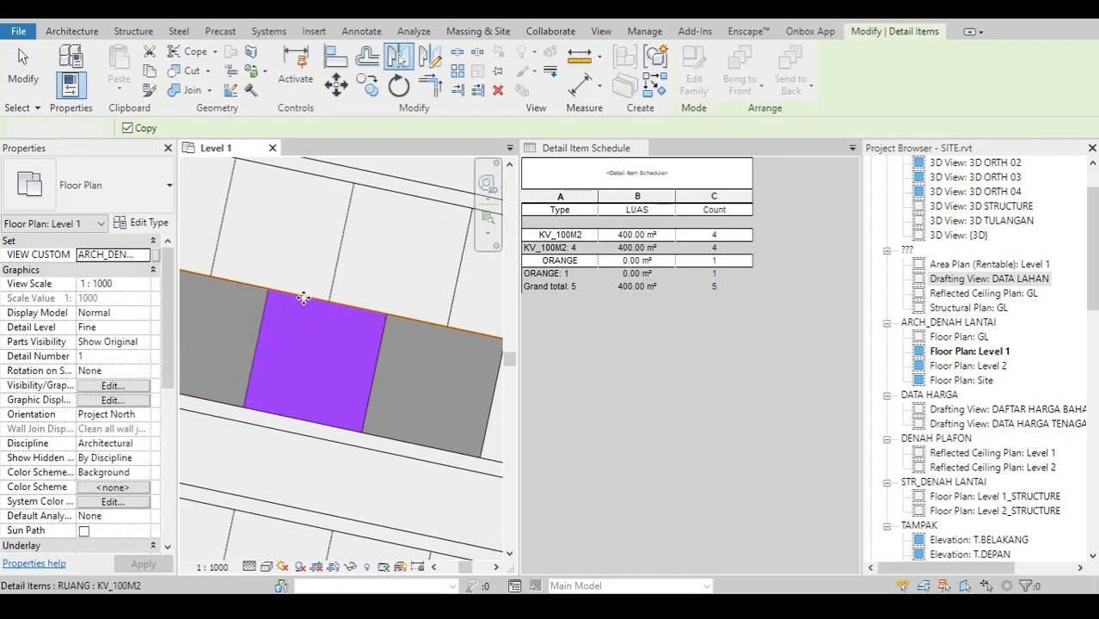
left_click(303, 297)
Step: Move the mirrored block in the rear row so its corner meets the plot's corner
left_click(315, 254)
key("m")
key("v")
scroll(294, 221, "up", 5)
left_click(318, 243)
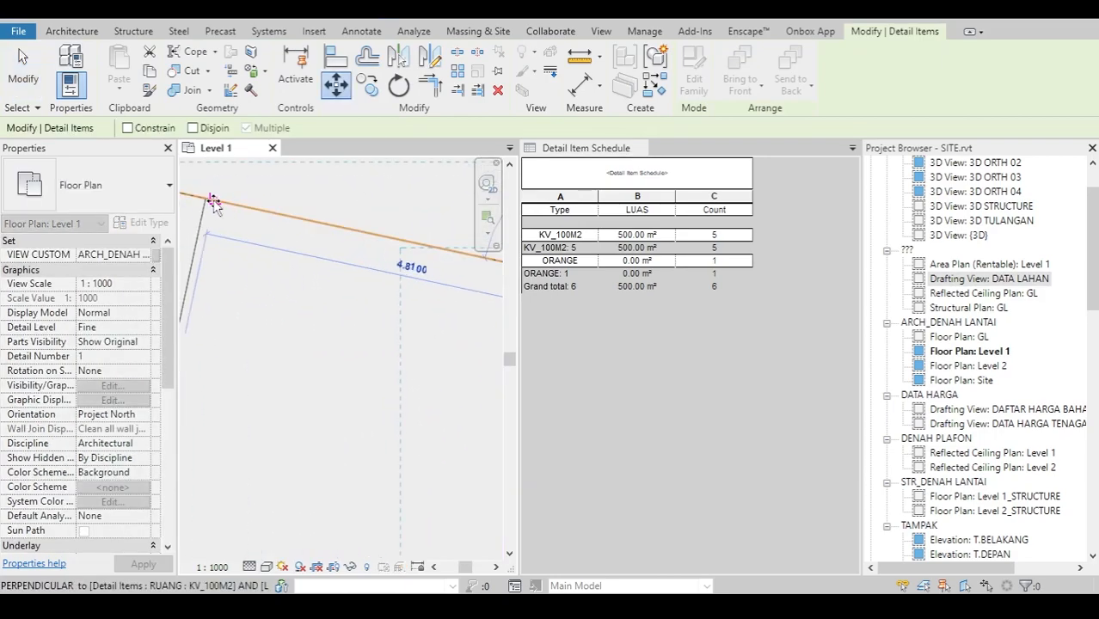
left_click(239, 226)
key("Escape")
Step: Place a RUANG detail component of type KV_70M2 outside the site boundary beside the smaller plots
scroll(283, 261, "down", 7)
mouse_move(437, 399)
middle_mouse_down()
mouse_move(365, 348)
mouse_move(356, 311)
mouse_move(372, 320)
mouse_move(356, 299)
middle_mouse_up()
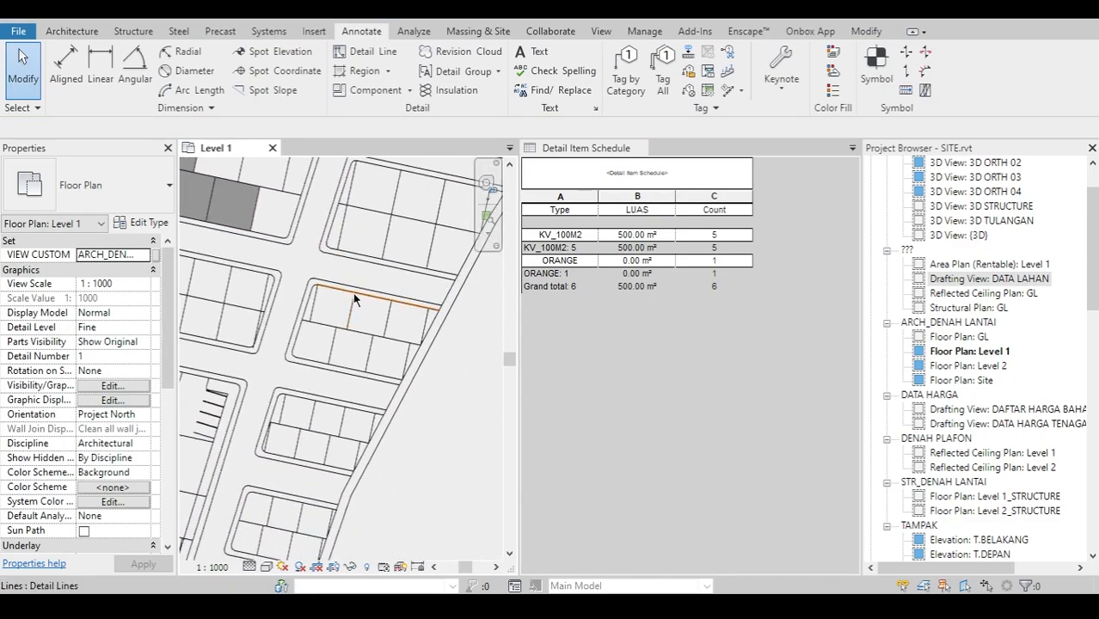
key("Return")
left_click(129, 177)
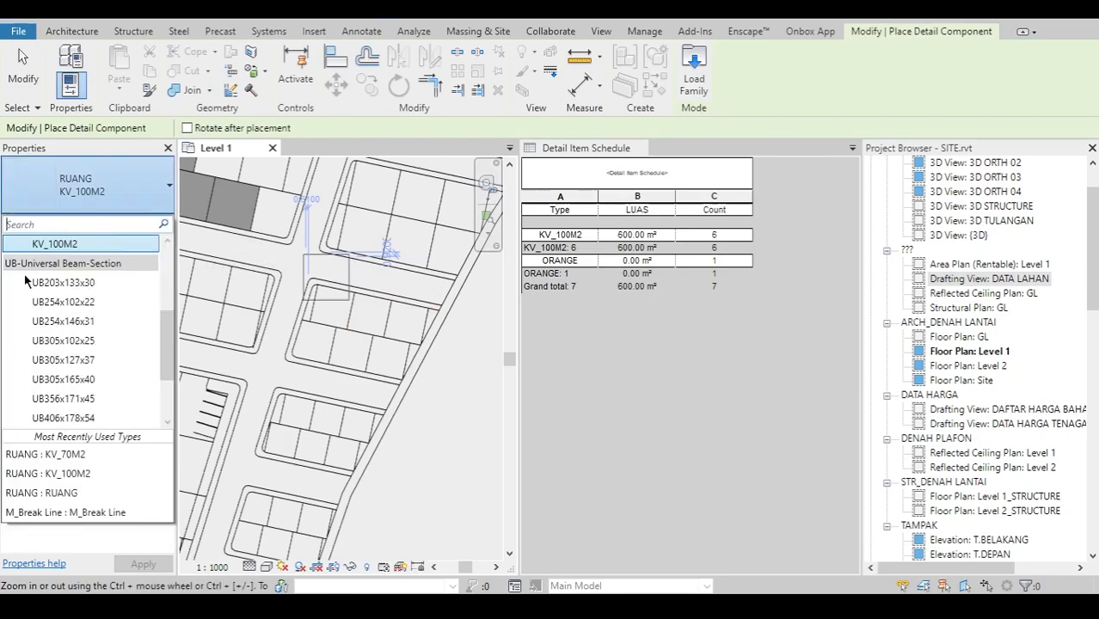
scroll(28, 273, "up", 3)
left_click(73, 303)
scroll(369, 331, "up", 3)
left_click(372, 334)
middle_click_drag(487, 365, 298, 299)
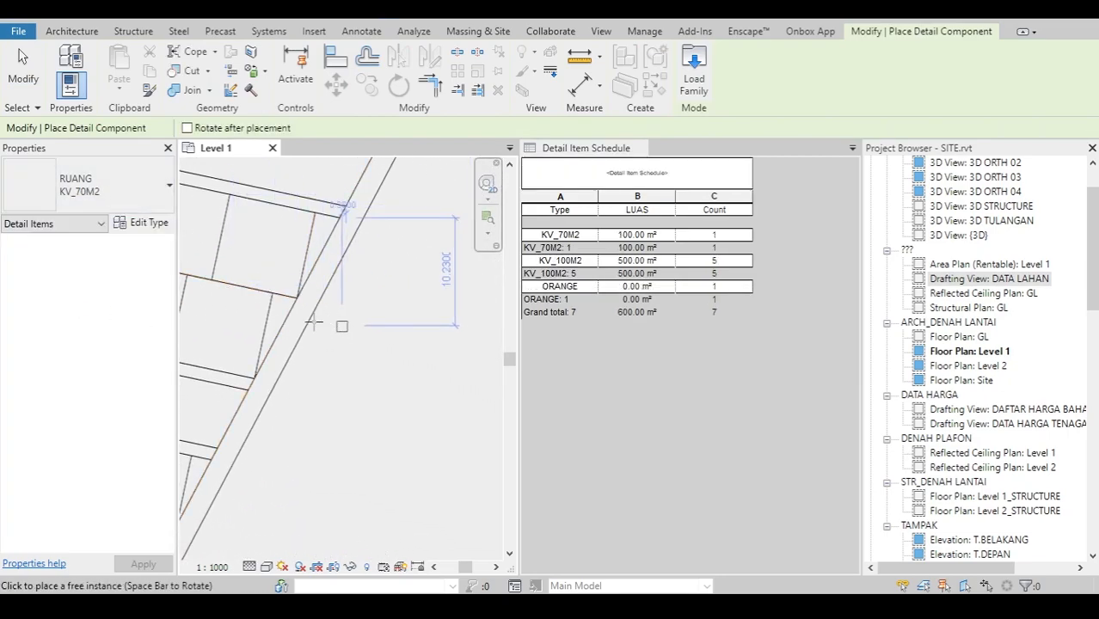
scroll(256, 268, "up", 4)
left_click(424, 350)
mouse_move(425, 353)
middle_mouse_down()
mouse_move(333, 294)
mouse_move(407, 348)
middle_mouse_up()
scroll(333, 294, "down", 5)
key("Escape")
key("Escape")
Step: Create a similar KV_70M2 block, rotated to follow the plot lines, on the smaller plots' dividing line
left_click(341, 317)
key("c")
key("s")
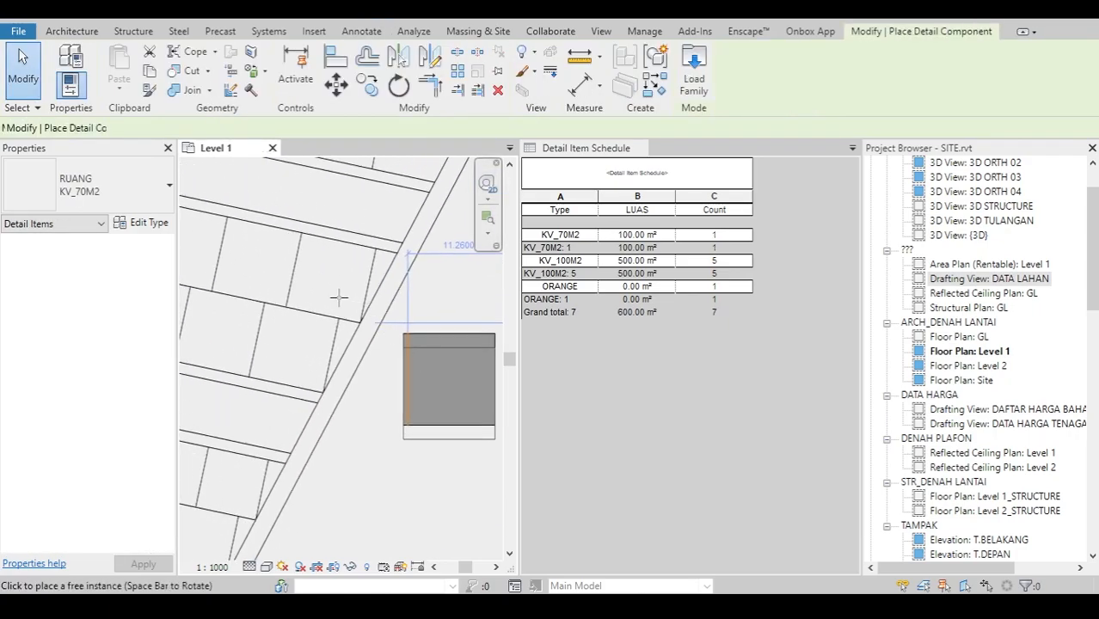
scroll(281, 262, "up", 2)
middle_click_drag(203, 324, 311, 325)
key("space")
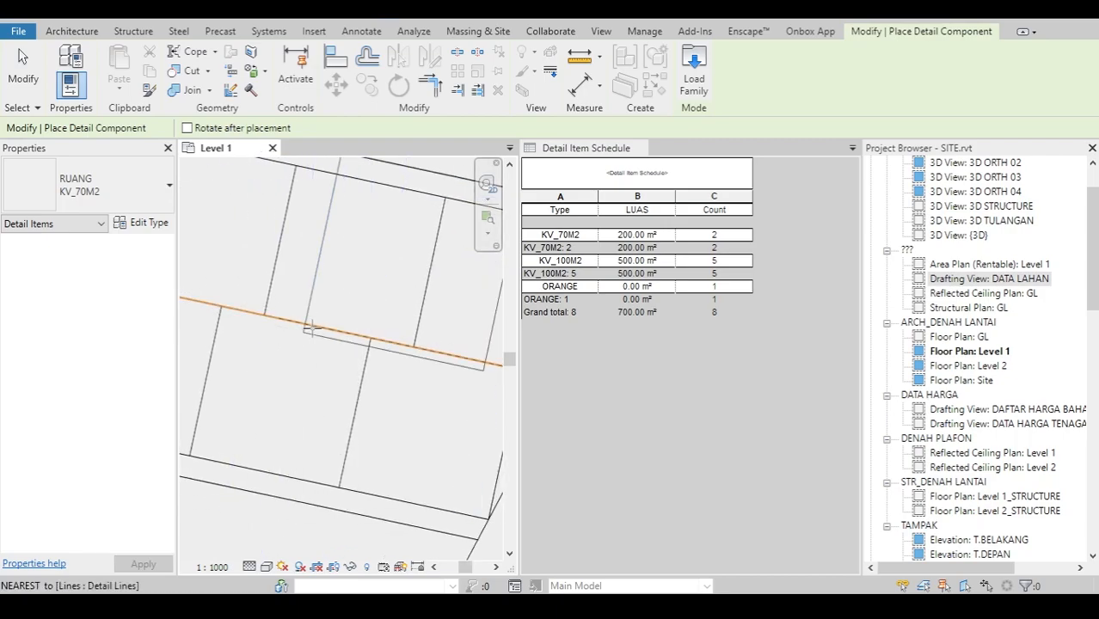
left_click(312, 328)
key("Escape")
key("Escape")
Step: Delete the stray KV_70M2 block lying outside the site boundary
scroll(321, 285, "up", 2)
middle_click_drag(322, 286, 281, 325)
scroll(282, 330, "down", 2)
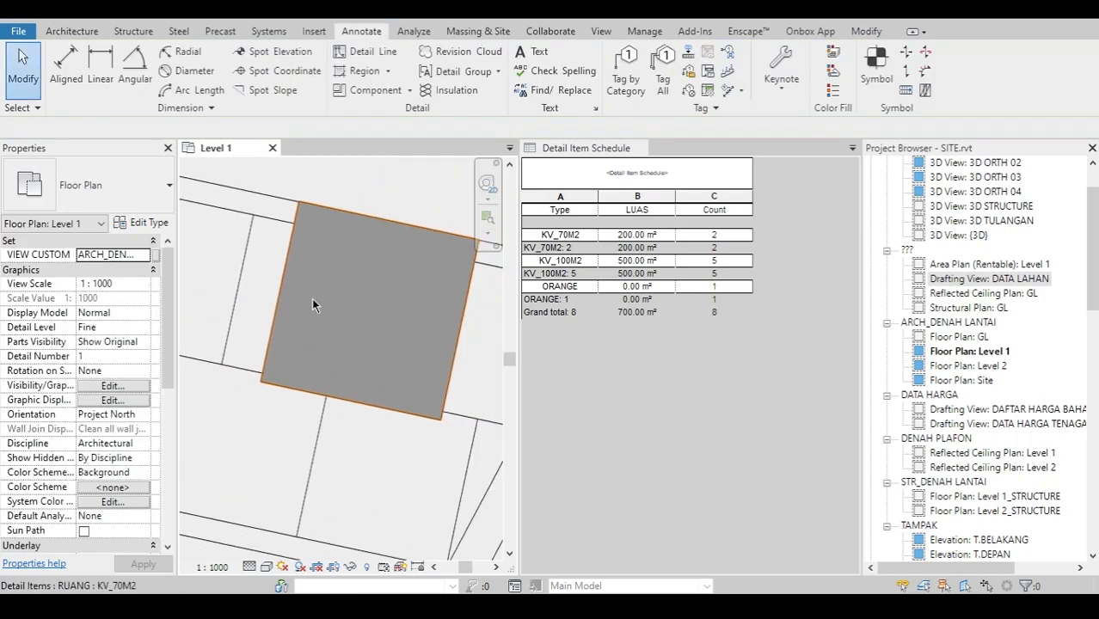
left_click(311, 298)
scroll(330, 303, "down", 2)
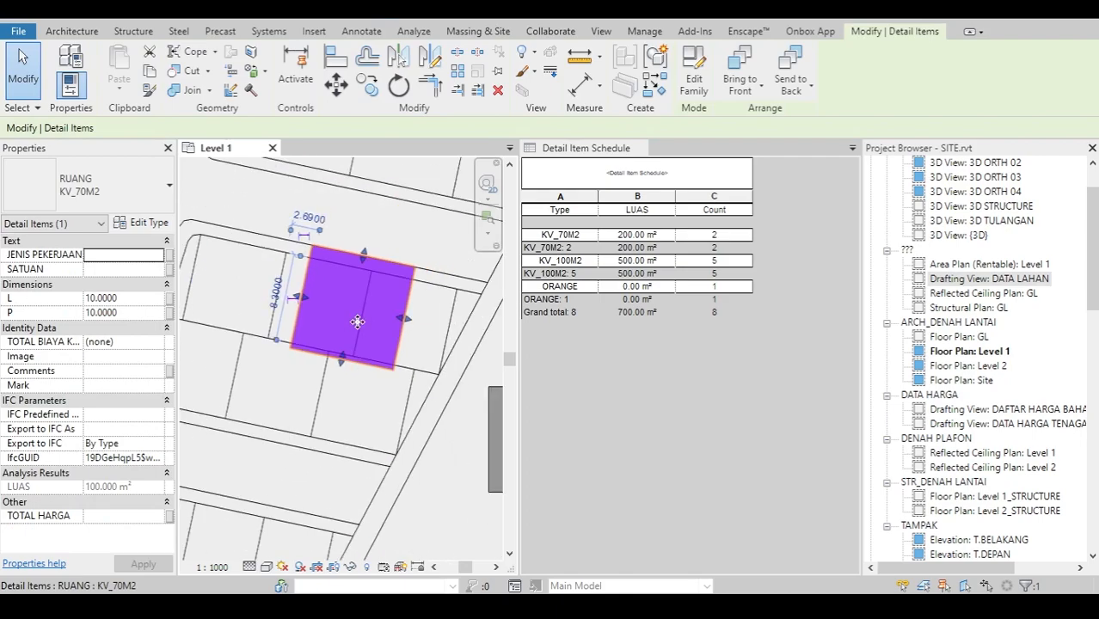
middle_click_drag(357, 322, 242, 279)
left_click(429, 400)
scroll(417, 394, "down", 3)
key("Delete")
Step: Set both the L and P dimensions of the KV_70M2 block to =SQRT(70)
scroll(293, 362, "down", 2)
middle_click_drag(293, 362, 398, 349)
scroll(398, 349, "up", 3)
scroll(398, 349, "up", 2)
left_click(383, 332)
key("Escape")
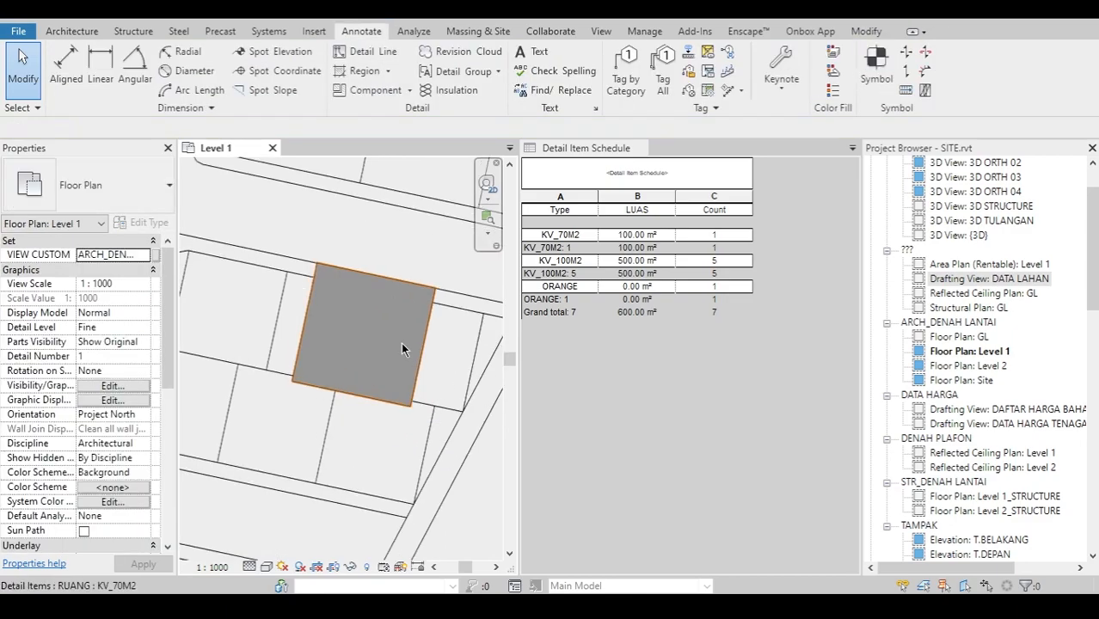
left_click(402, 342)
scroll(399, 348, "up", 3)
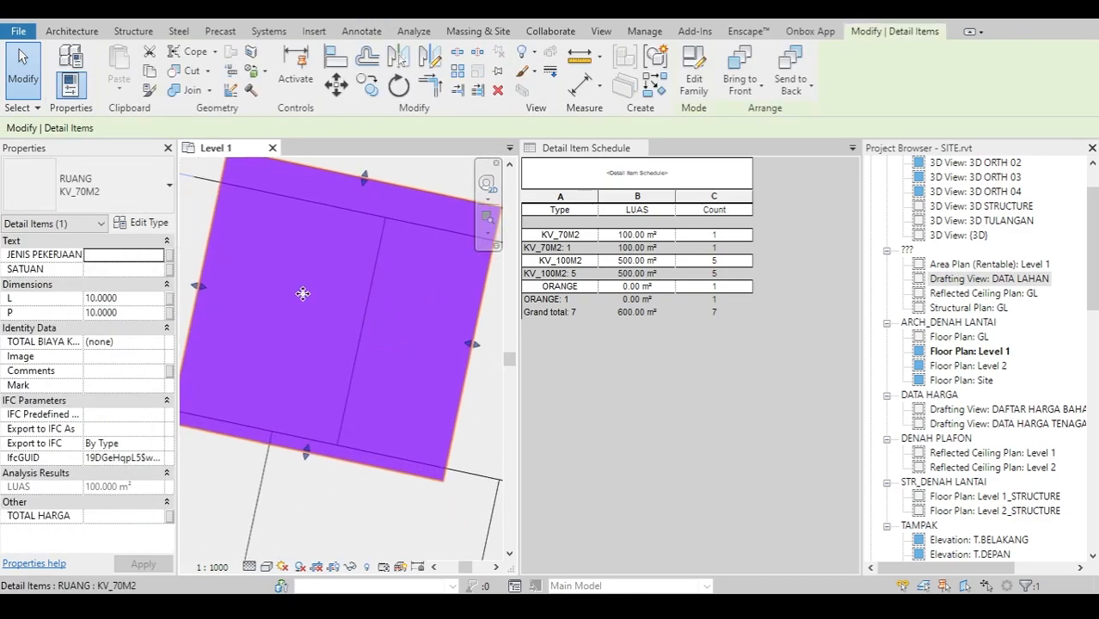
left_click(140, 298)
type("=SQRT(70")
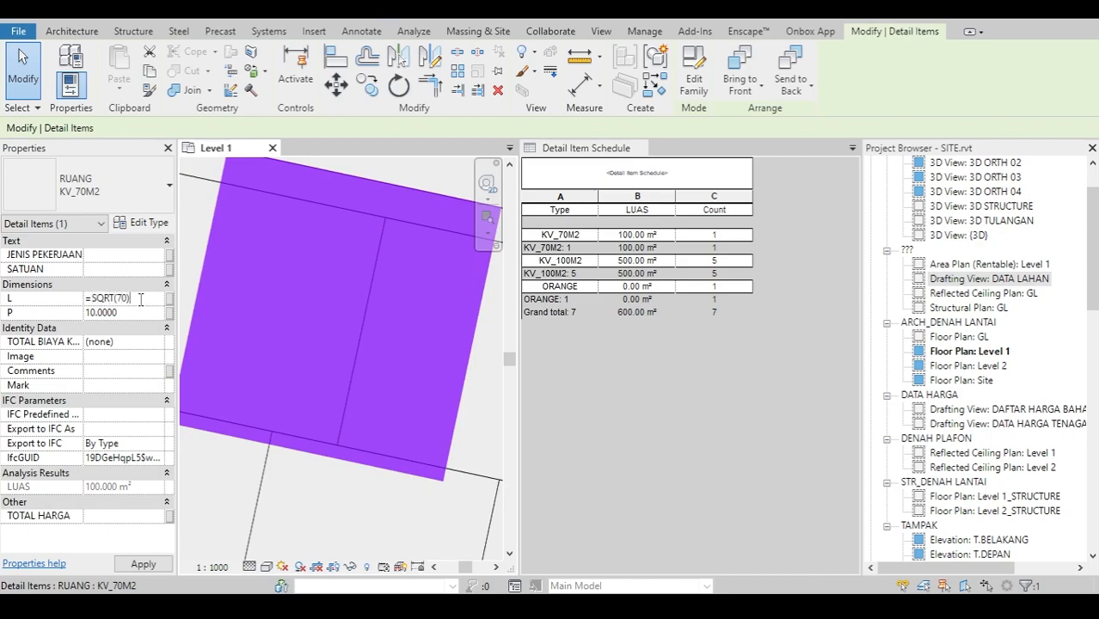
left_click(126, 298)
key("ctrl+c")
left_click(131, 314)
key("ctrl+v")
middle_click_drag(349, 375, 441, 398)
scroll(438, 396, "down", 1)
key("Escape")
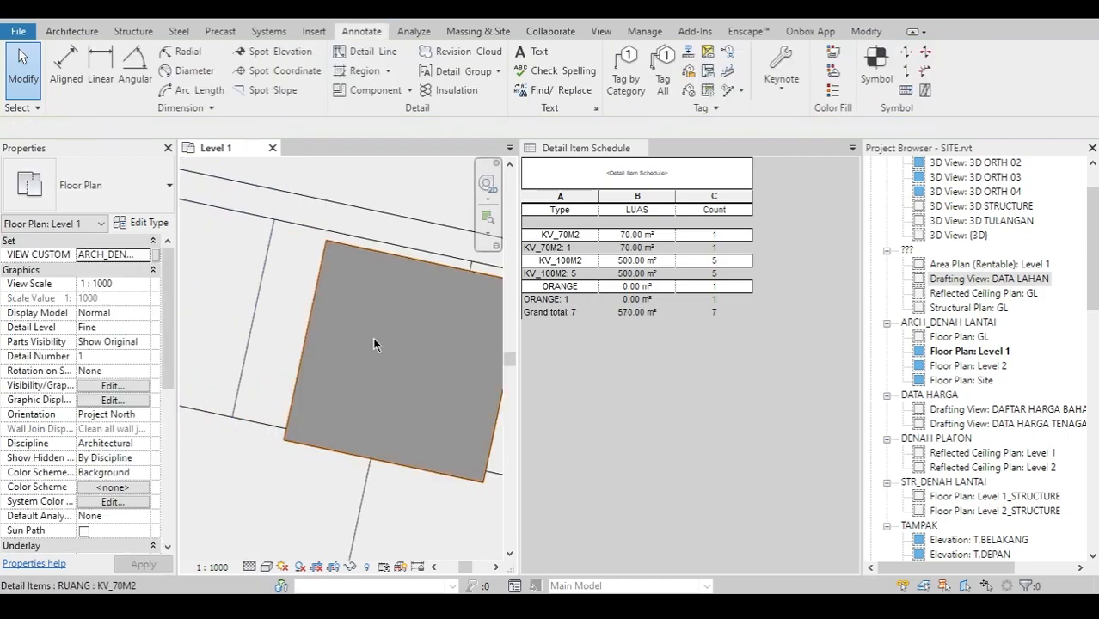
Step: Move the KV_70M2 block by its lower corner onto the endpoint of the neighbouring plot line
left_click(372, 344)
scroll(373, 344, "up", 2)
key("m")
key("v")
scroll(288, 456, "up", 2)
middle_click_drag(288, 456, 366, 417)
left_click(305, 473)
scroll(309, 474, "down", 2)
scroll(258, 430, "up", 2)
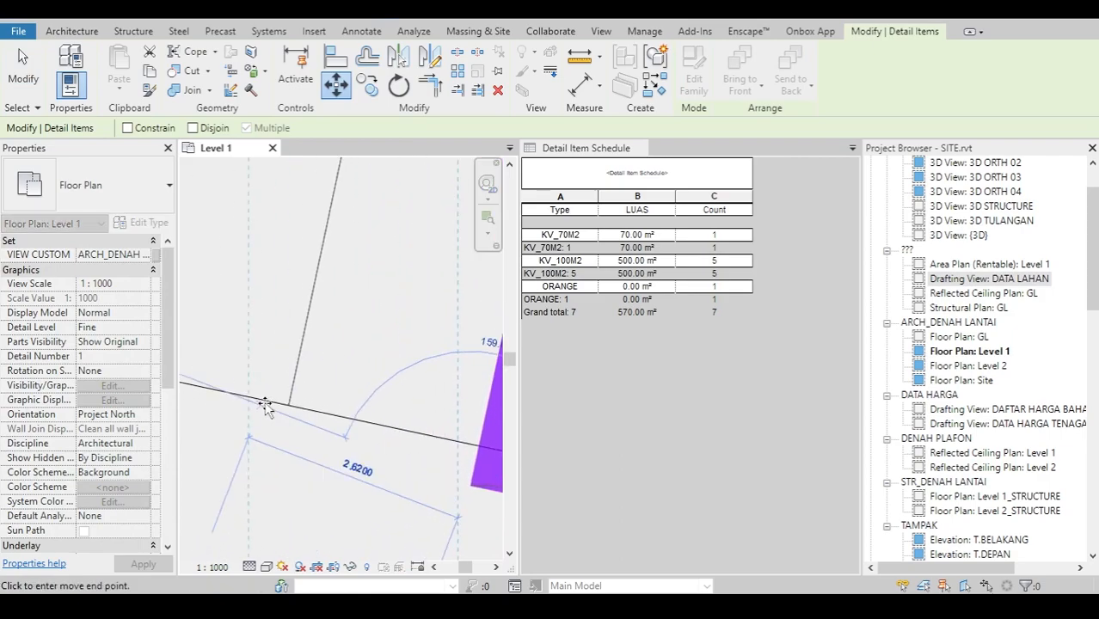
scroll(263, 406, "up", 2)
left_click(314, 405)
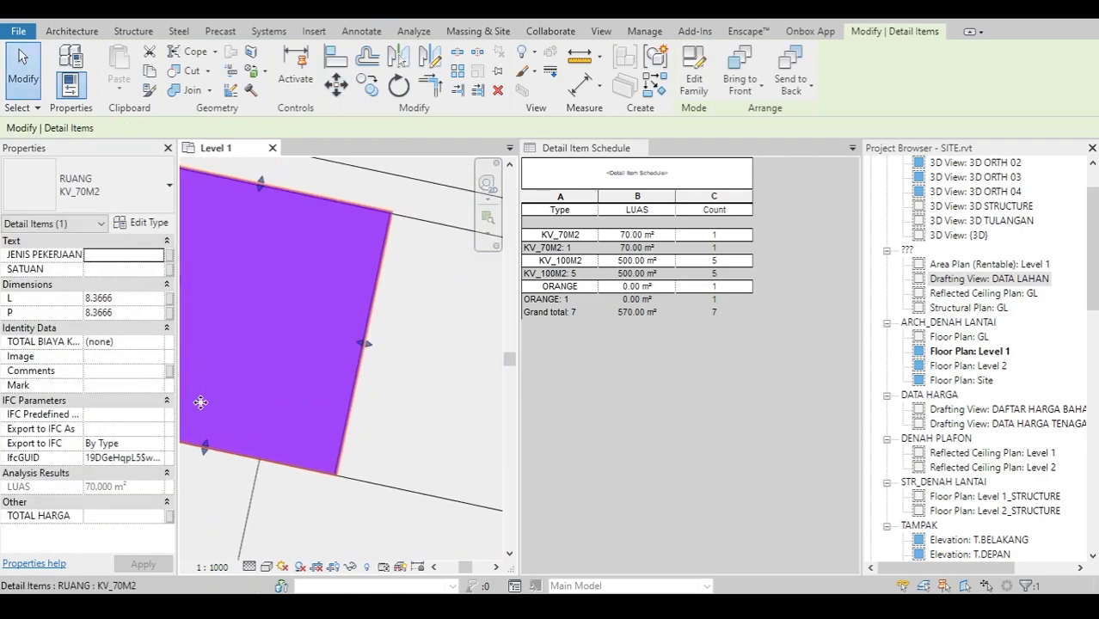
Step: Adjust the KV_70M2 block's side and lower edges to the plot lines, bringing dimension P to 8.3
key("Escape")
scroll(277, 311, "up", 2)
left_click(343, 333)
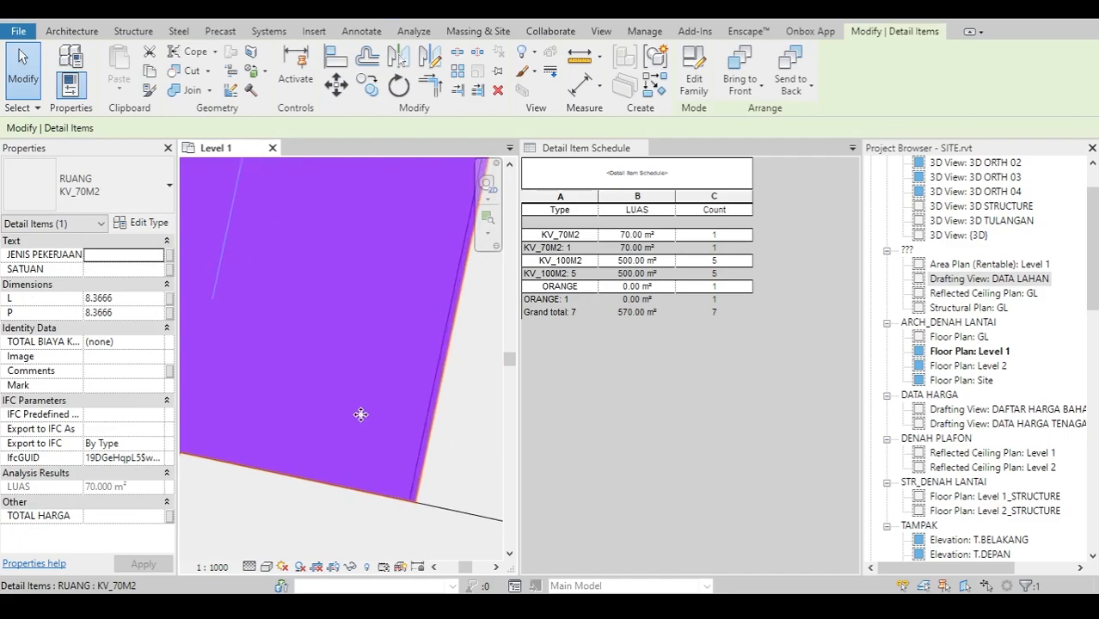
scroll(412, 417, "down", 2)
middle_click_drag(452, 385, 385, 427)
scroll(403, 281, "up", 2)
middle_click_drag(416, 287, 417, 352)
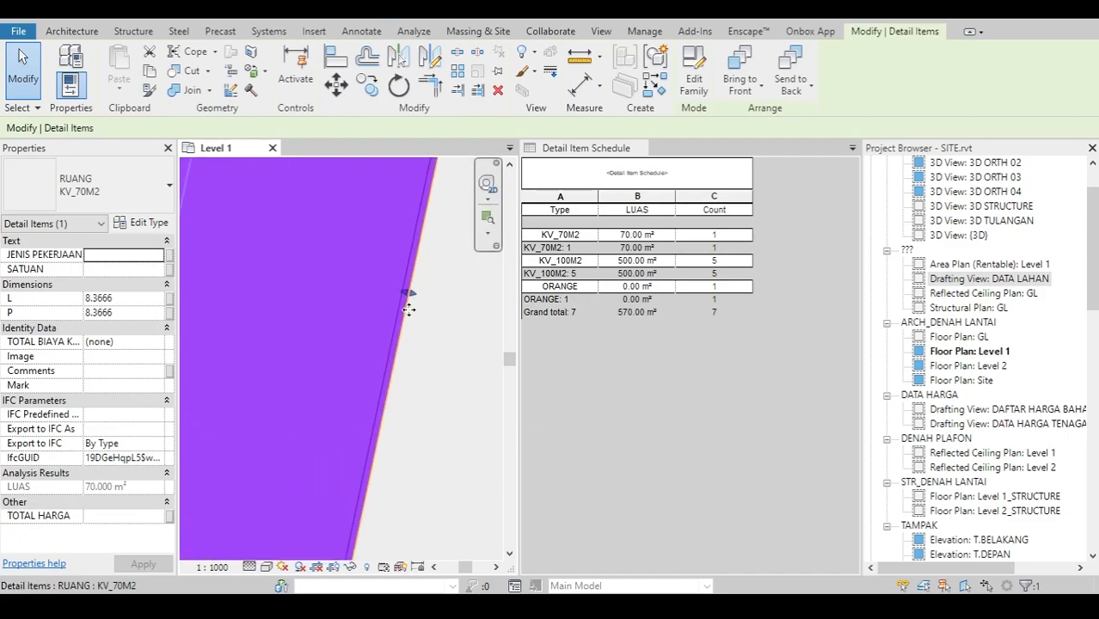
scroll(373, 362, "down", 3)
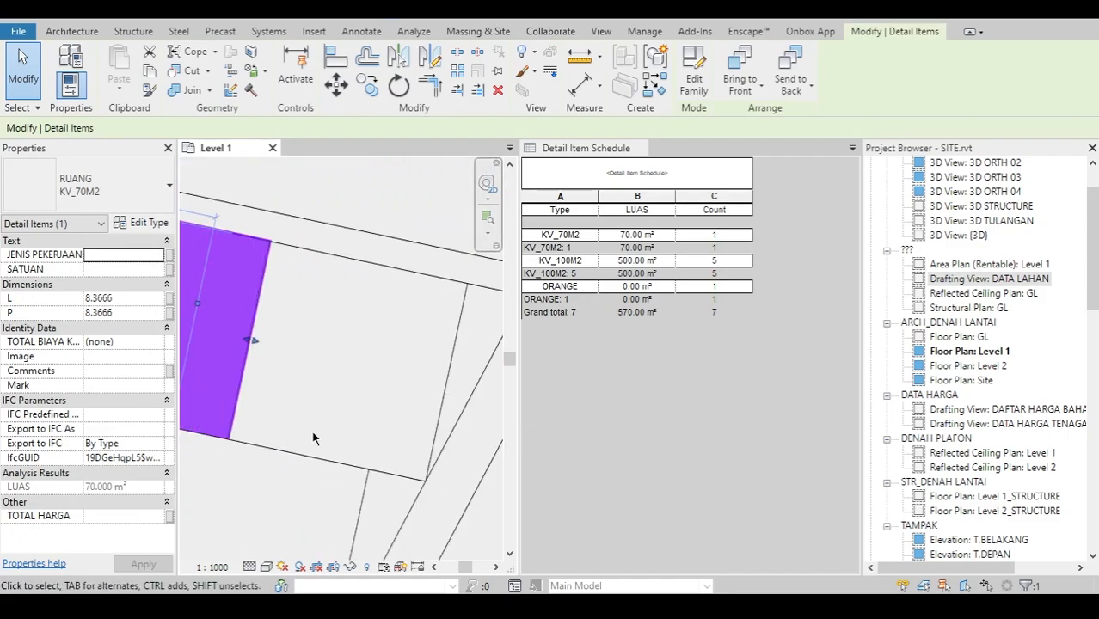
scroll(317, 434, "up", 2)
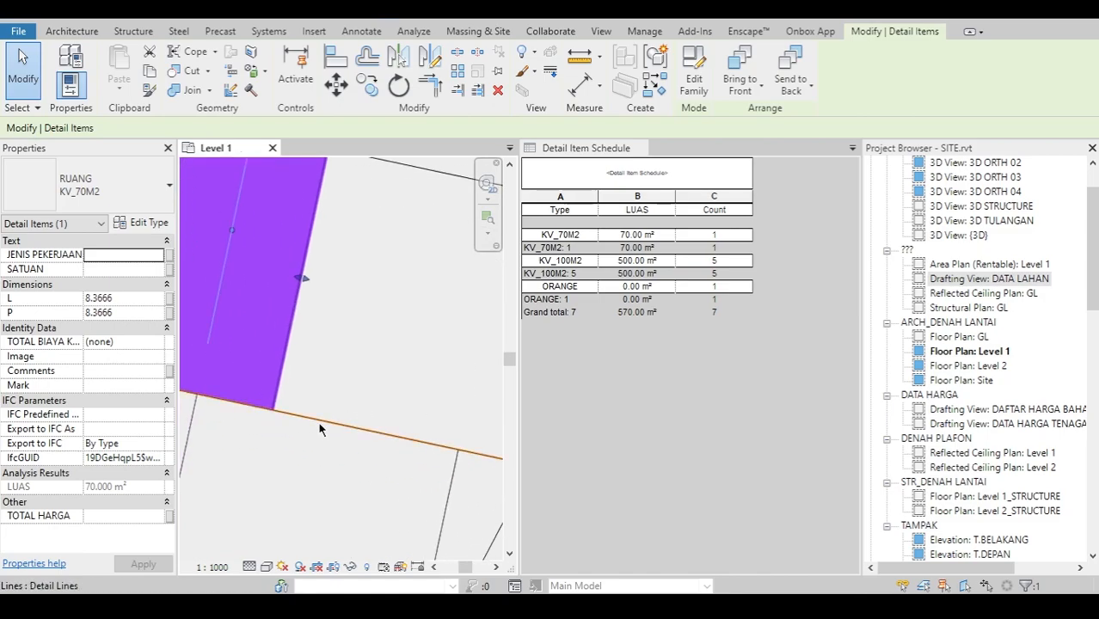
scroll(365, 439, "up", 2)
middle_click_drag(357, 387, 409, 389)
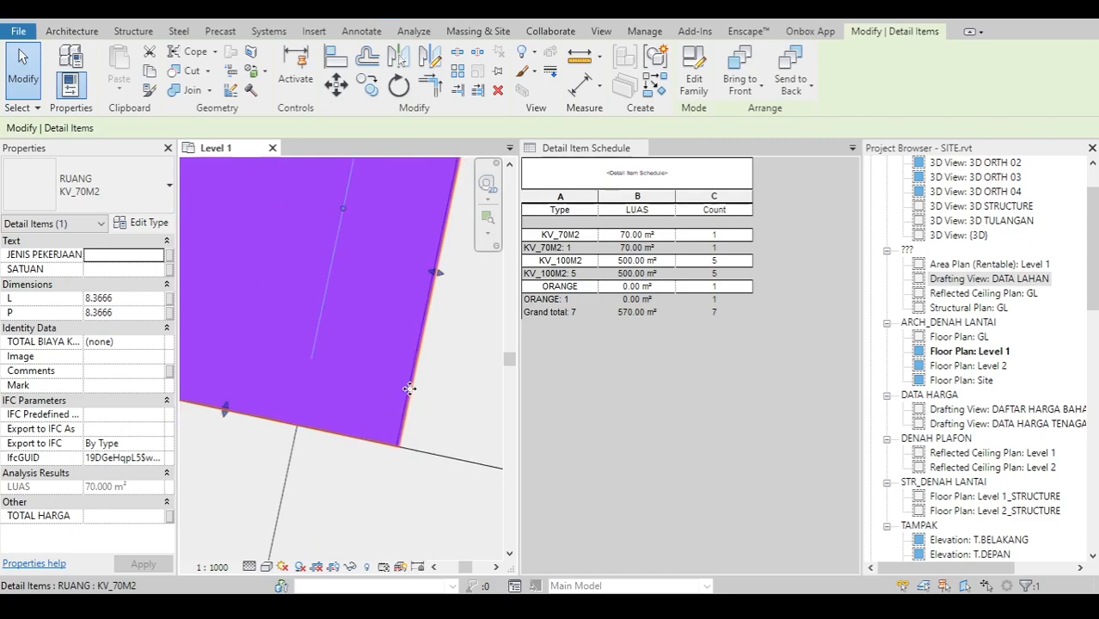
scroll(373, 481, "up", 5)
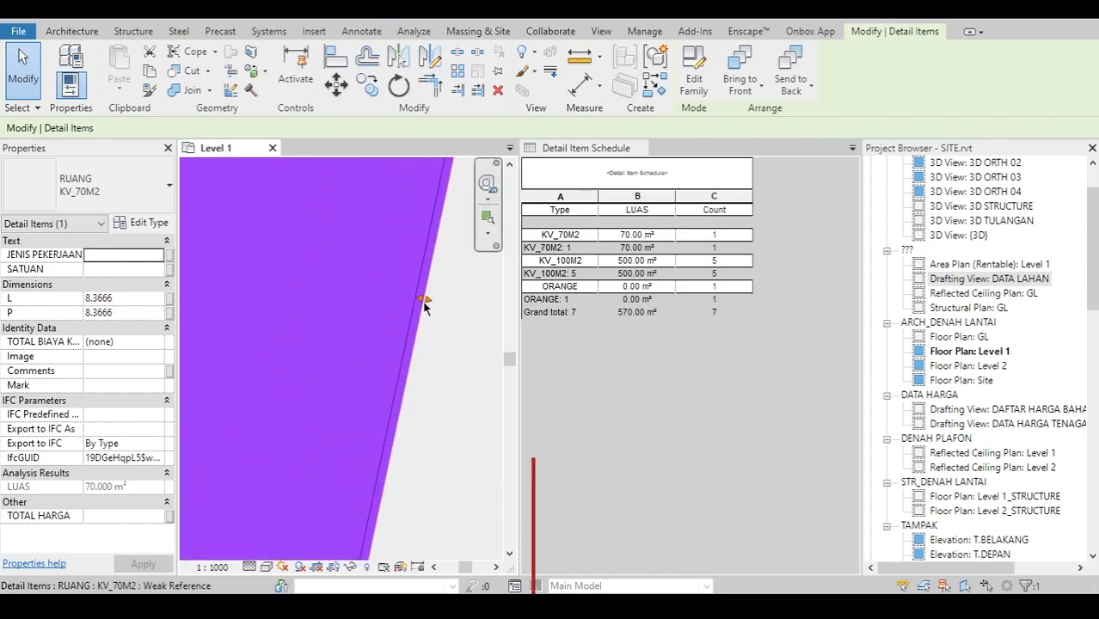
left_click_drag(425, 298, 409, 297)
scroll(411, 307, "down", 1)
middle_click_drag(203, 435, 328, 353)
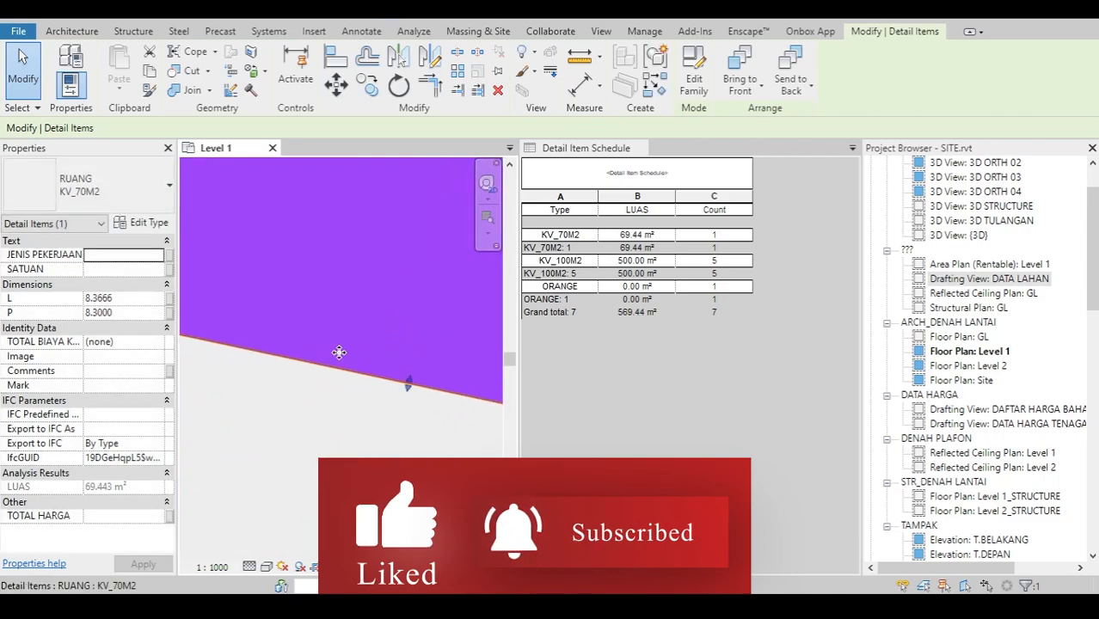
left_click_drag(408, 384, 382, 394)
Step: Mirror the KV_70M2 block across its side edge to fill the adjoining plot
scroll(379, 397, "down", 5)
middle_click_drag(364, 410, 258, 422)
left_click(258, 423)
left_click(301, 334)
middle_click_drag(360, 402, 341, 379)
scroll(341, 376, "down", 2)
key("m")
key("m")
left_click(362, 365)
Step: Mirror a KV_70M2 block across its outer side edge into the corner plot at the end of the row
scroll(413, 388, "down", 1)
middle_click_drag(413, 389, 442, 382)
left_click(337, 328)
key("m")
key("m")
left_click(292, 337)
scroll(258, 326, "up", 2)
middle_click_drag(283, 327, 316, 323)
key("Escape")
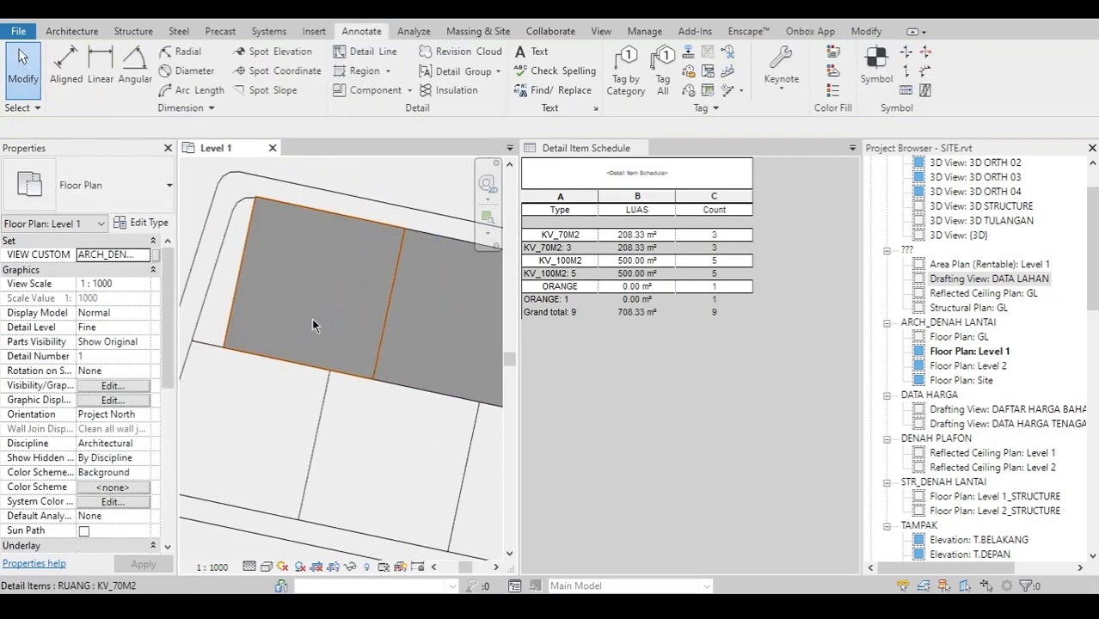
scroll(335, 342, "down", 5)
mouse_move(309, 373)
middle_mouse_down()
mouse_move(383, 409)
mouse_move(299, 384)
mouse_move(321, 376)
mouse_move(314, 361)
middle_mouse_up()
scroll(330, 373, "up", 1)
scroll(316, 362, "down", 2)
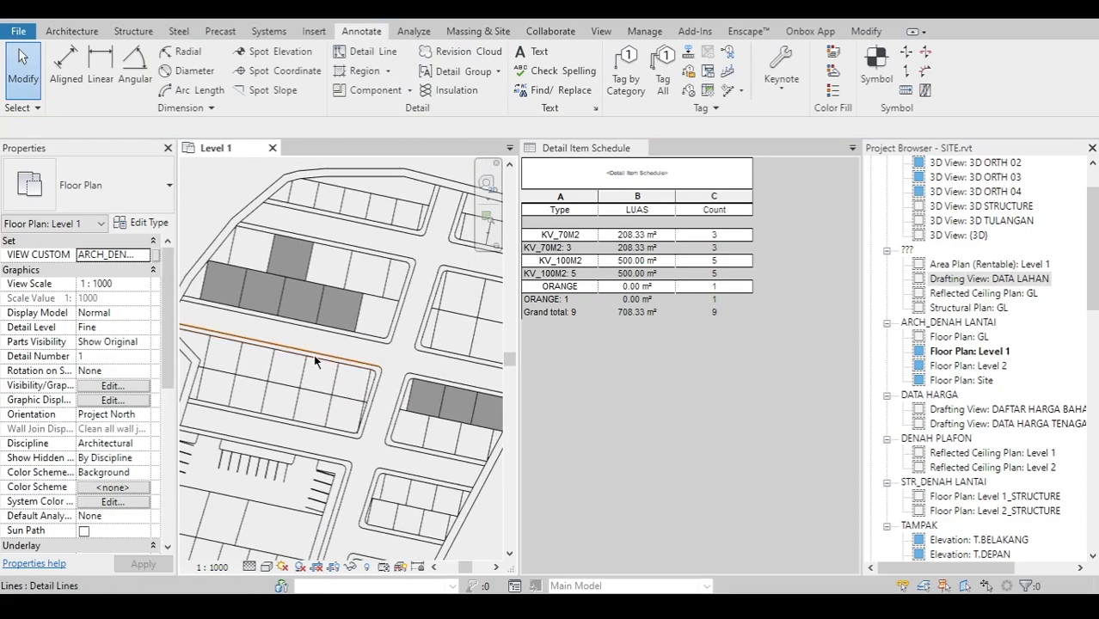
Step: Turn off the footer of the detail item schedule's sorting by Type
left_click(579, 356)
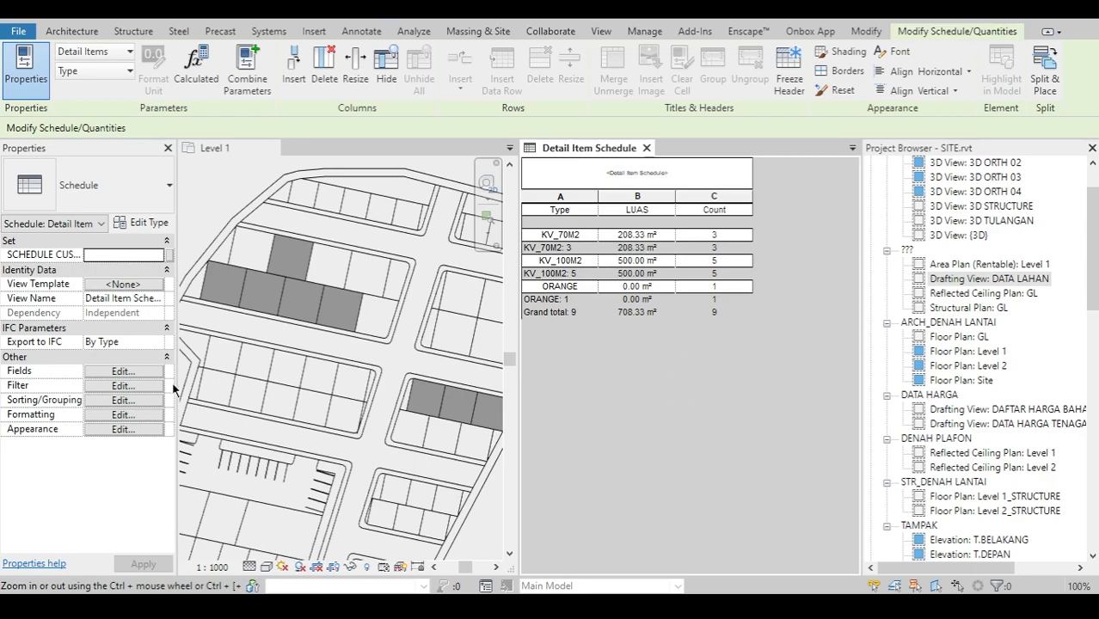
left_click(122, 371)
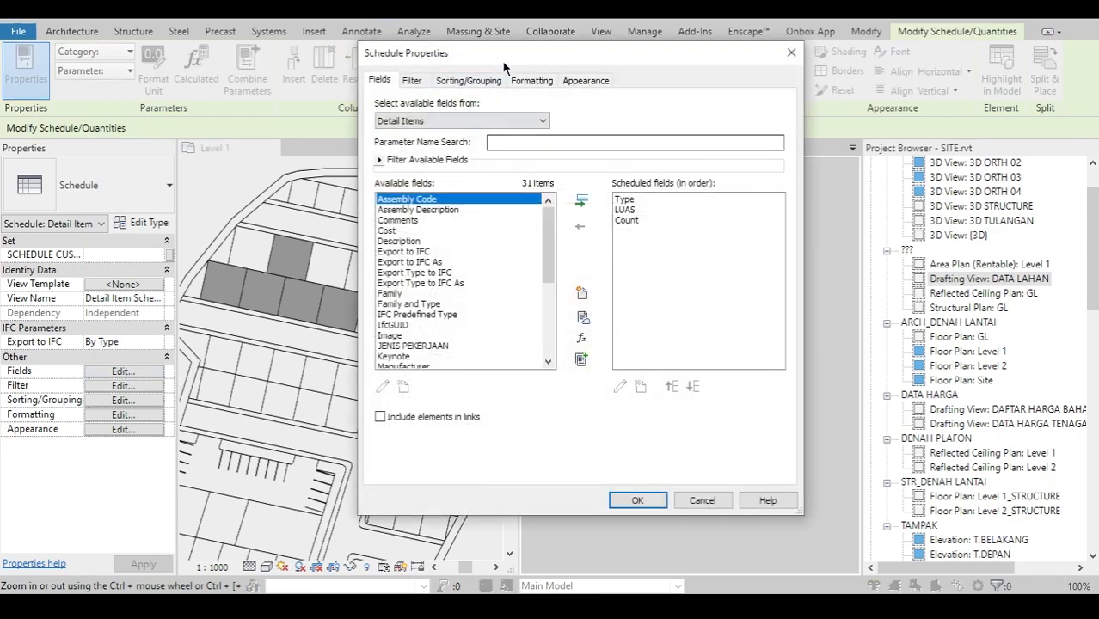
left_click(378, 81)
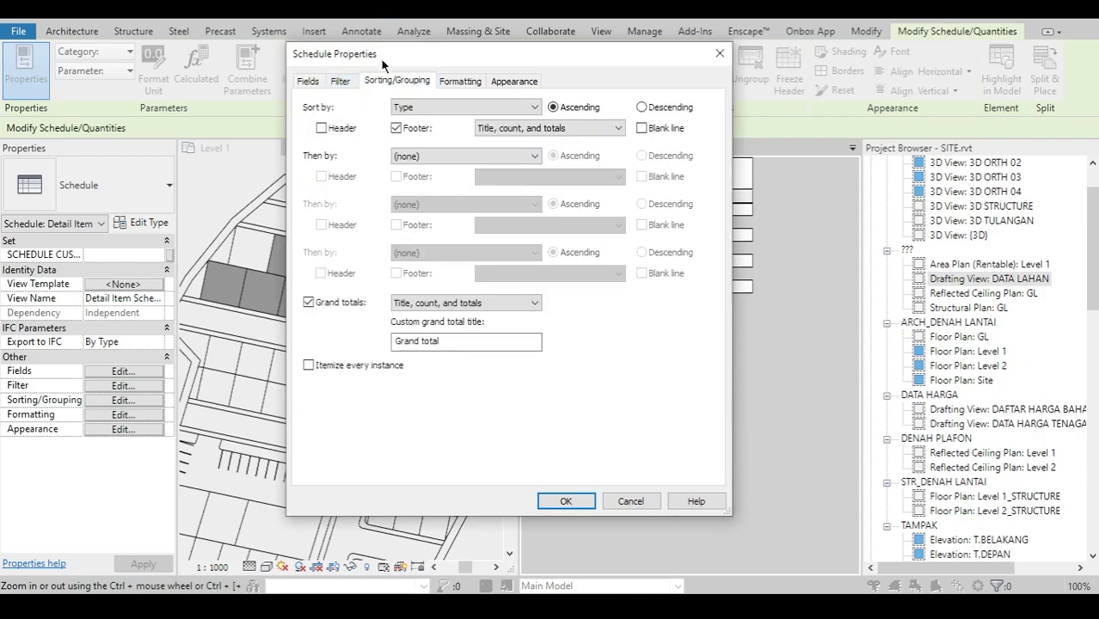
left_click_drag(399, 64, 304, 93)
left_click(404, 125)
Step: Filter the detail item schedule to items whose Type contains KV
left_click(339, 123)
left_click(362, 148)
left_click(342, 173)
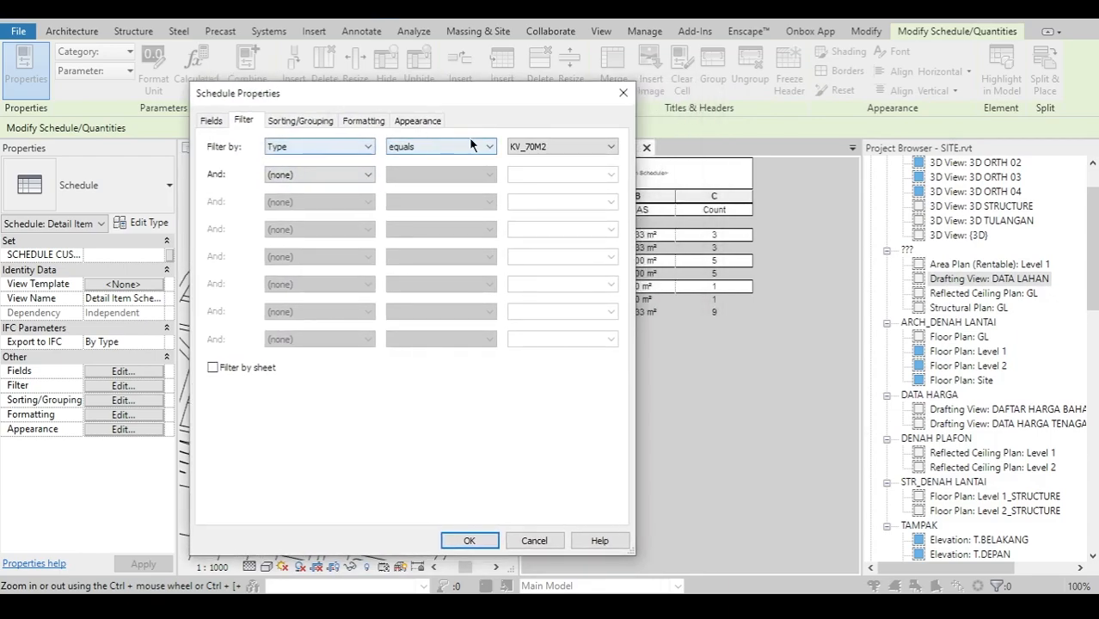
left_click(523, 147)
left_click(526, 146)
left_click(448, 148)
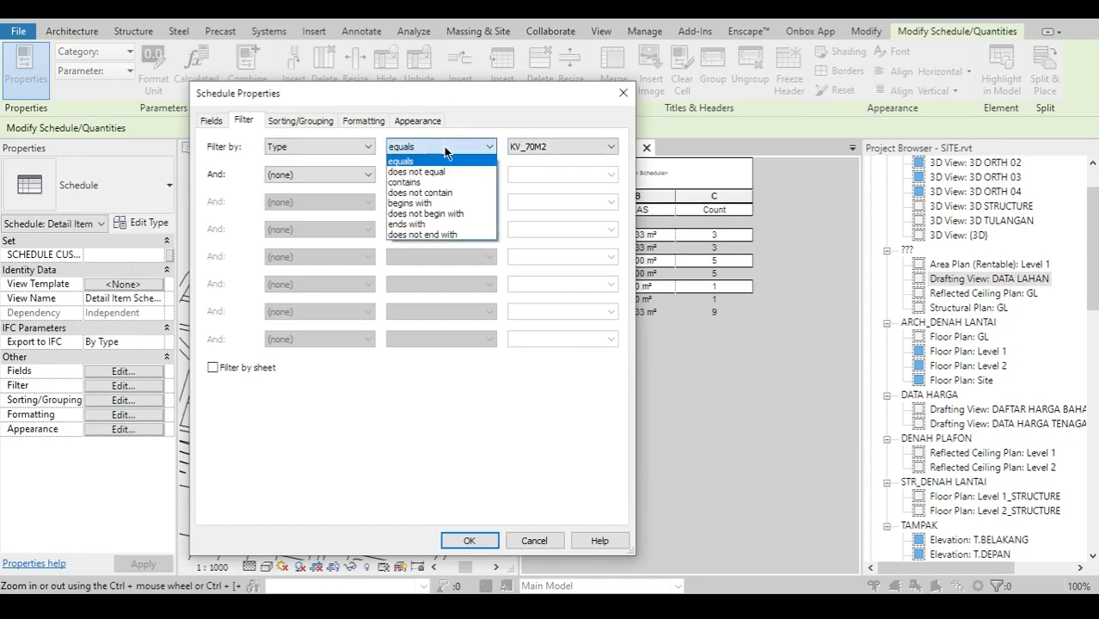
left_click(427, 183)
left_click(536, 144)
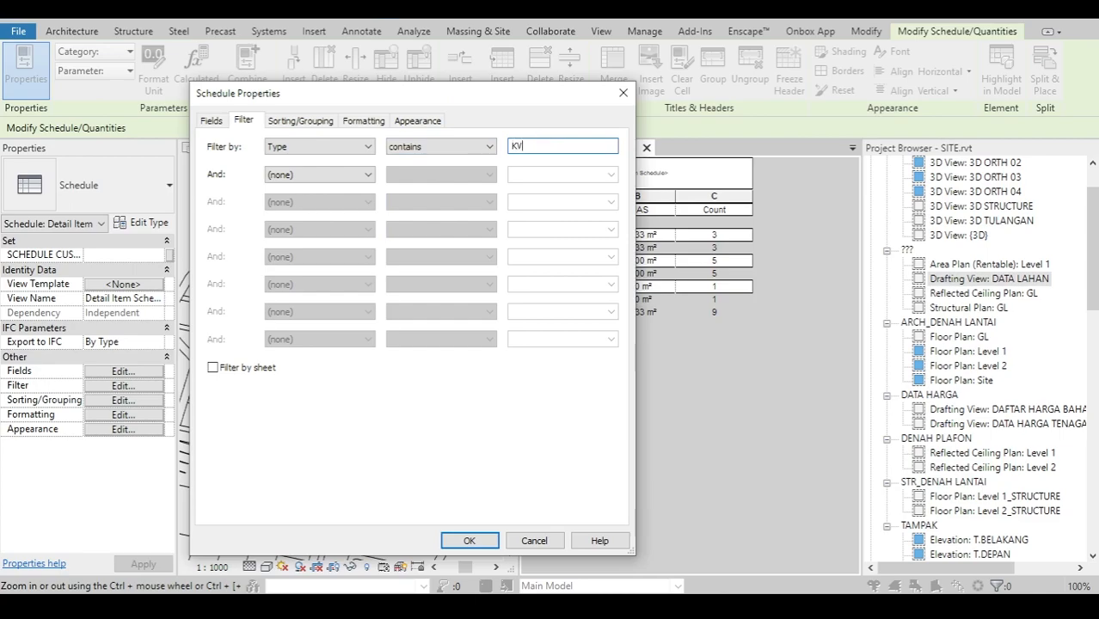
left_click_drag(434, 104, 838, 109)
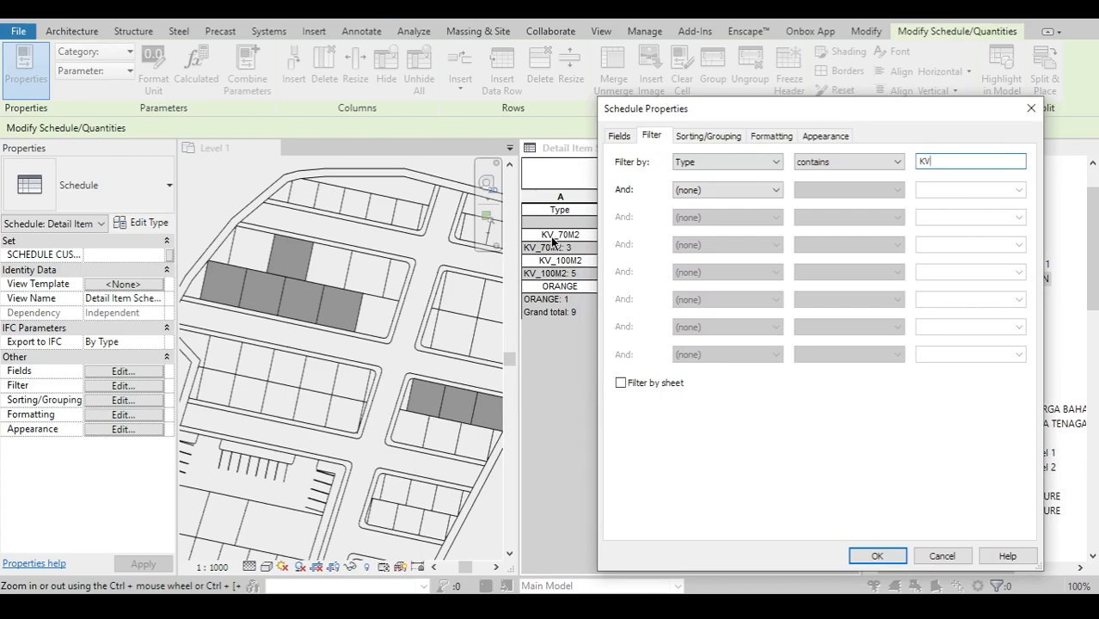
left_click_drag(748, 116, 555, 118)
left_click(696, 556)
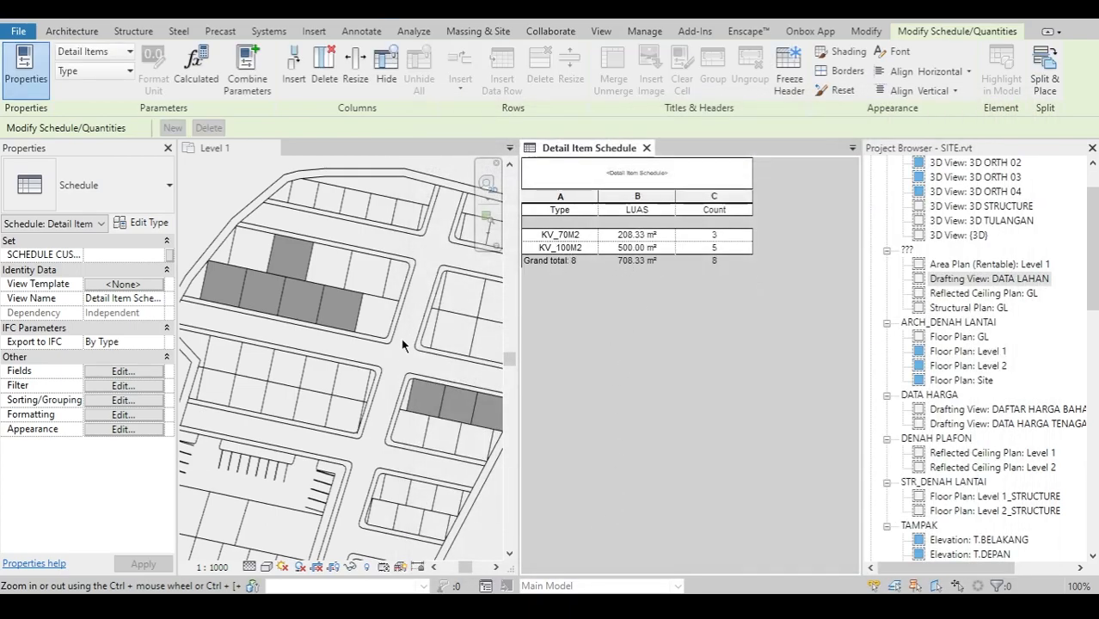
Step: Replace the schedule's title with TIPE KAVLINF
left_click(376, 329)
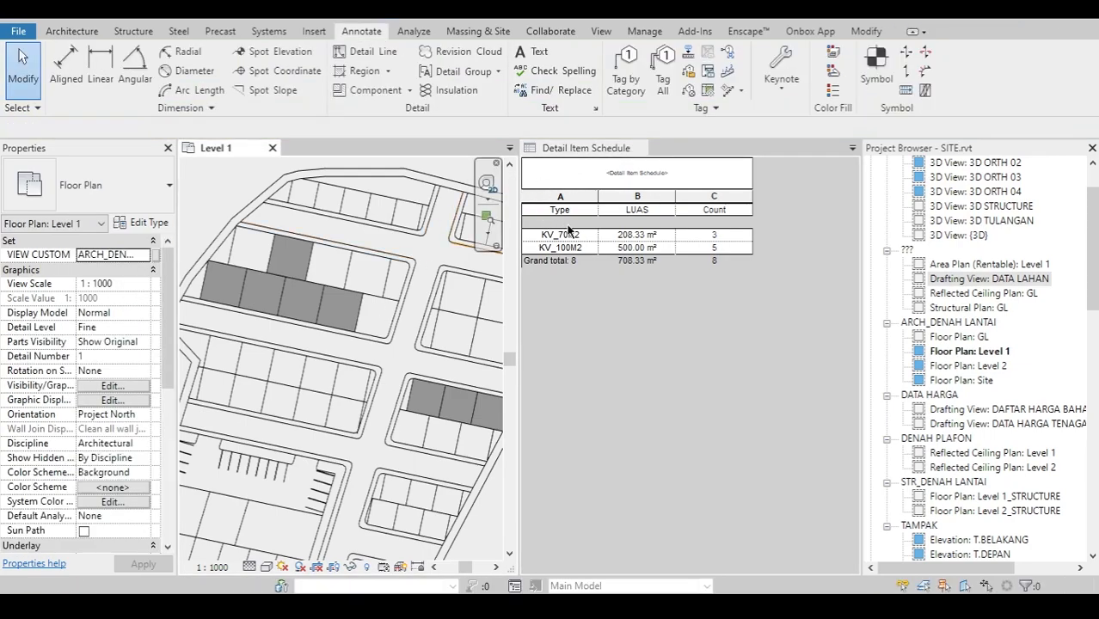
left_click(635, 175)
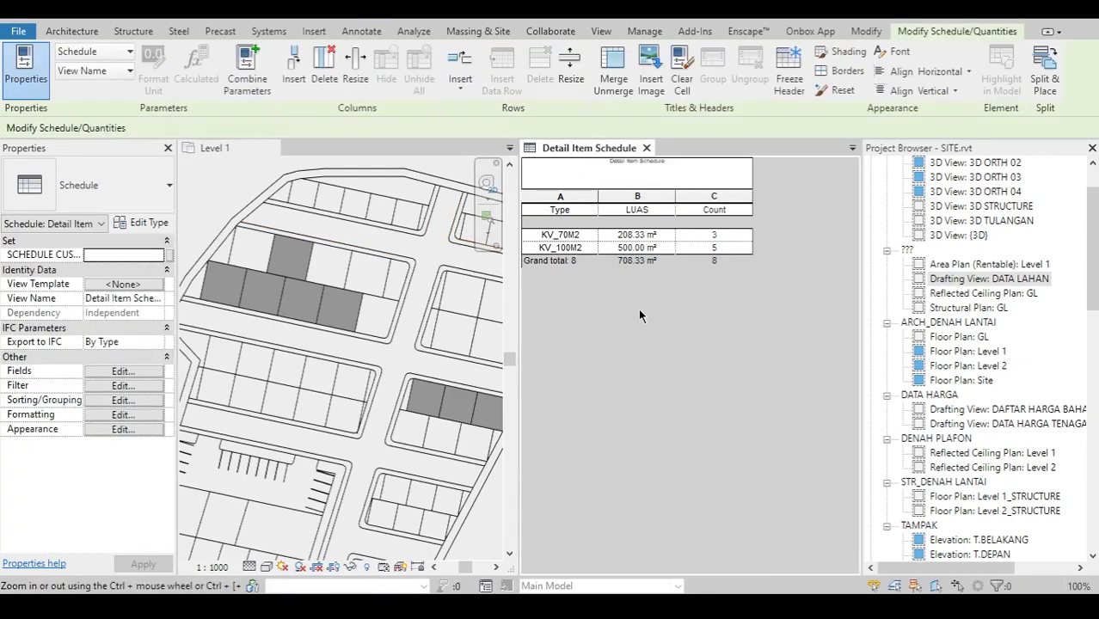
left_click_drag(673, 169, 567, 179)
type("TIPE KAVLINF")
Step: Set the schedule title's font size to 3mm and its font colour to a very light tone
left_click(894, 51)
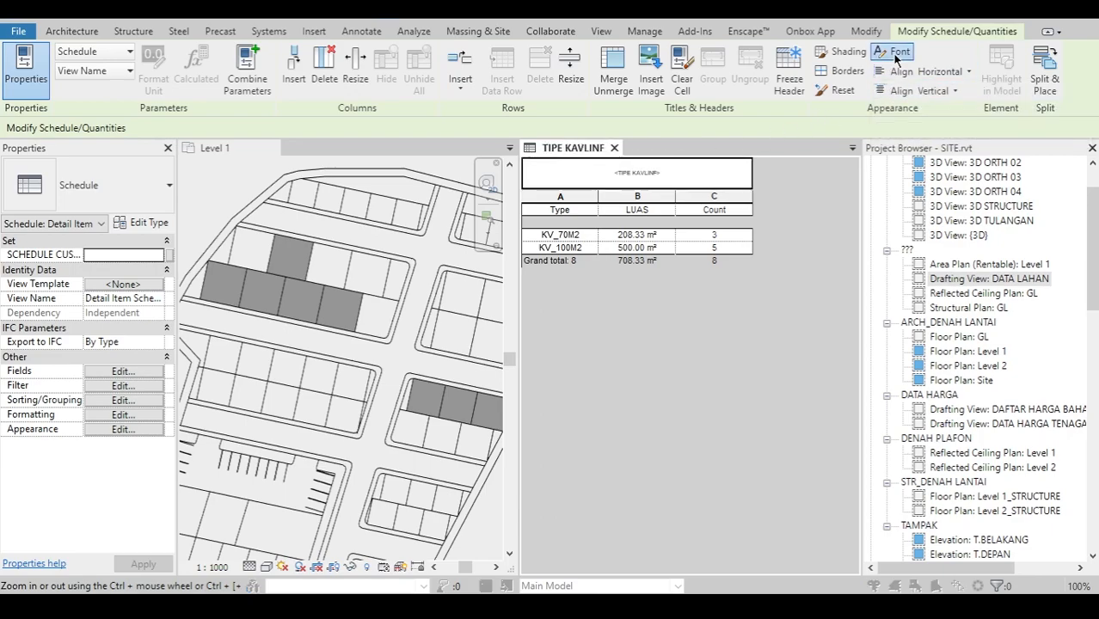
double_click(670, 237)
type("3mm")
left_click_drag(682, 156, 690, 147)
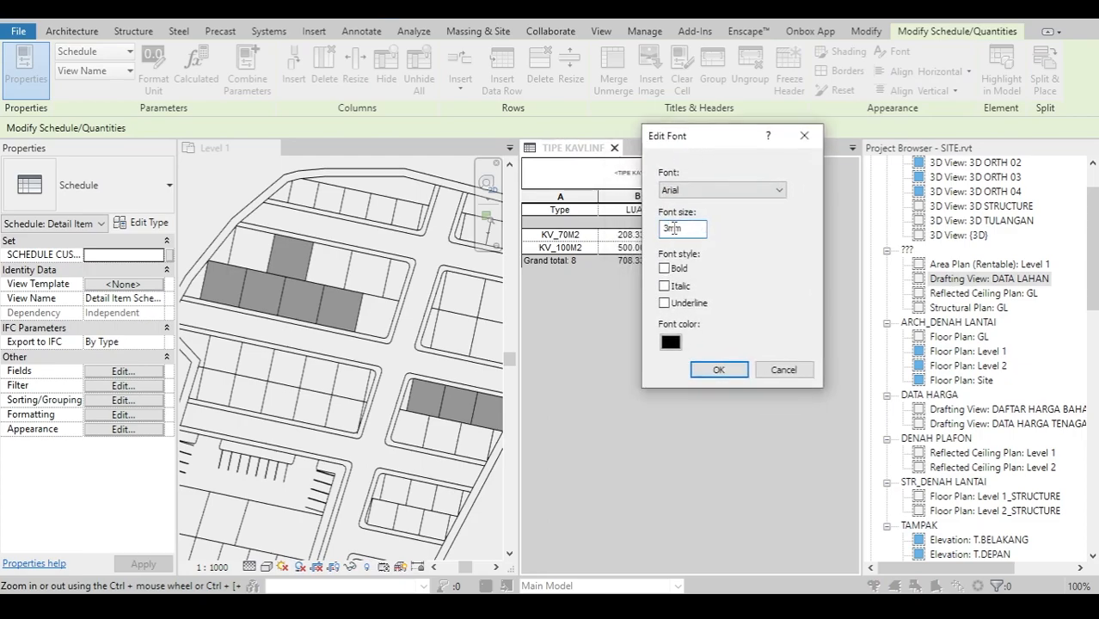
left_click(670, 342)
left_click(711, 276)
left_click(796, 404)
left_click(719, 371)
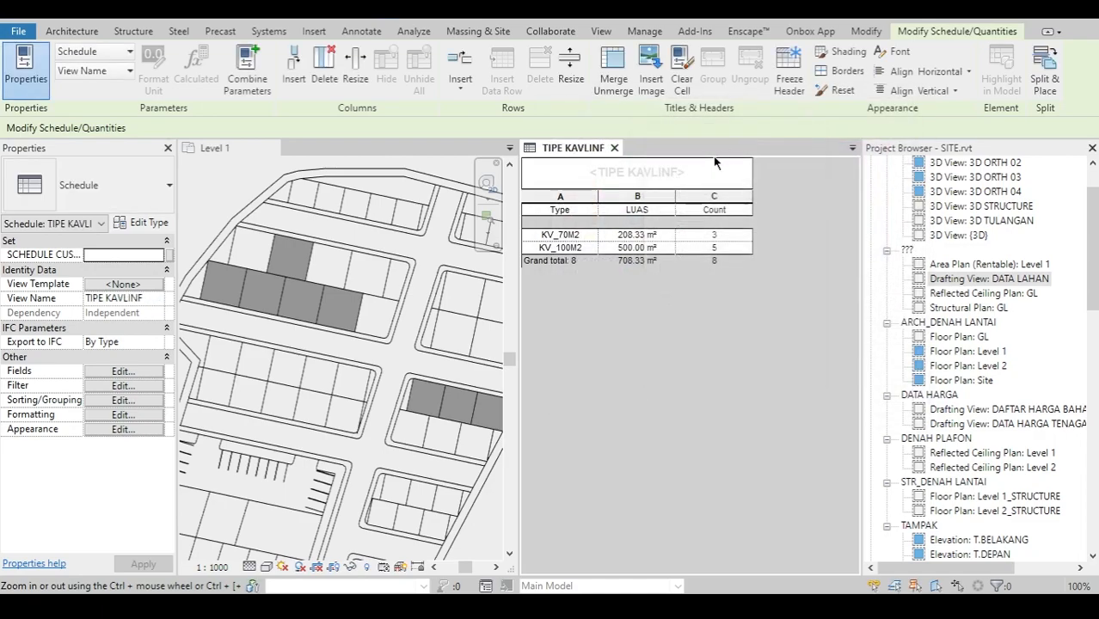
Step: Shade the schedule's title cell dark grey
left_click(838, 52)
left_click(463, 326)
left_click(656, 434)
Step: Correct the schedule's title to TIPE KAVLING
left_click(712, 168)
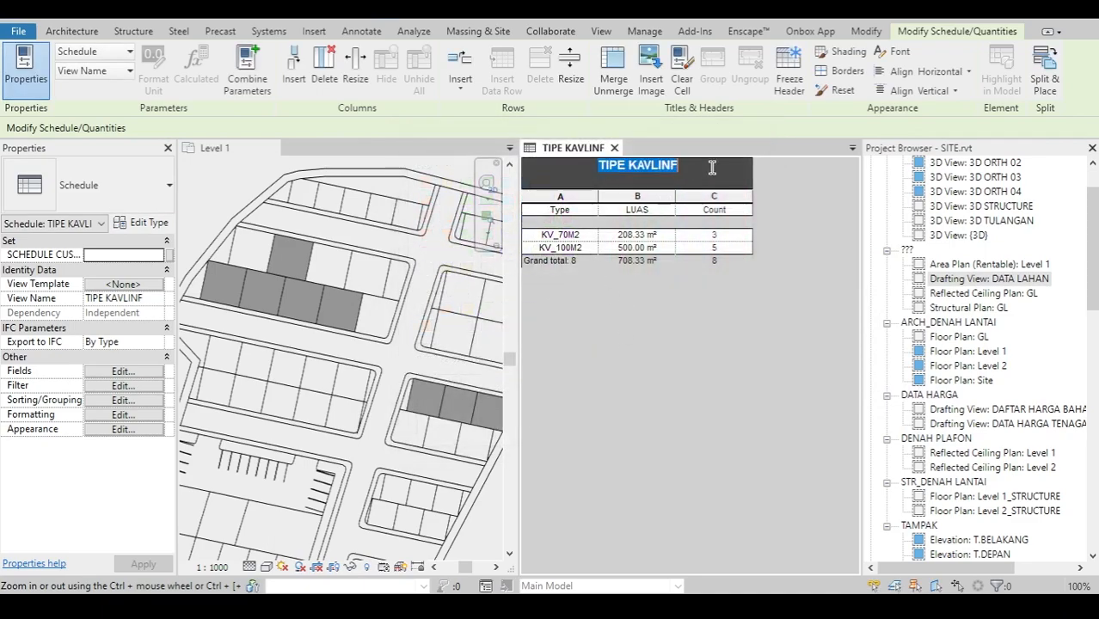
left_click(688, 167)
key("BackSpace")
type("G")
left_click(371, 344)
scroll(372, 350, "down", 3)
middle_click_drag(372, 351, 364, 379)
scroll(356, 338, "up", 5)
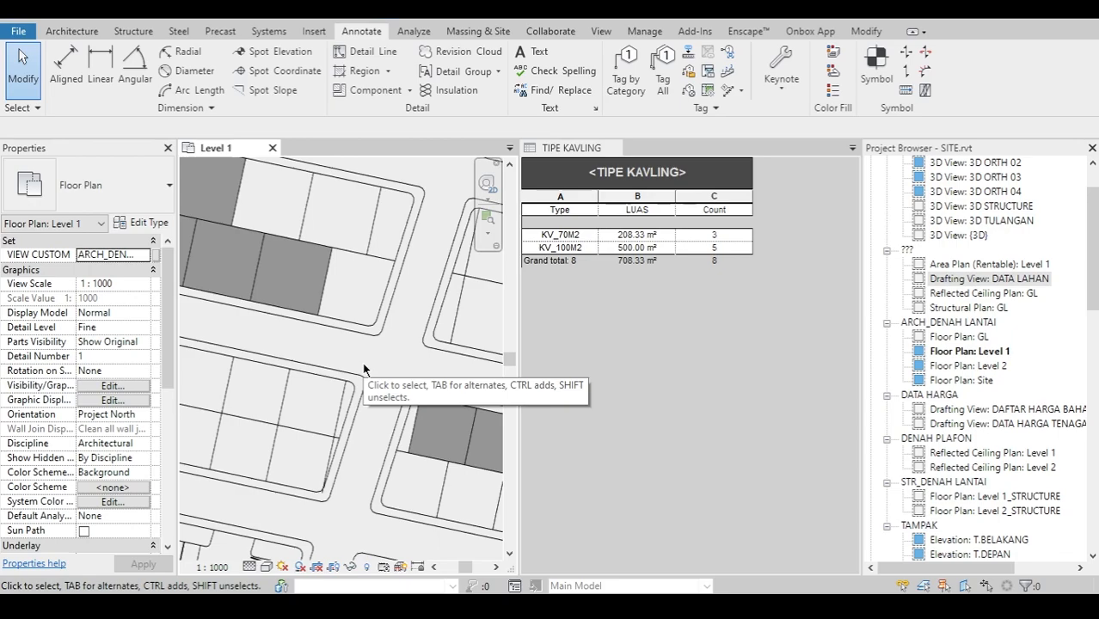
middle_click_drag(314, 344, 352, 417)
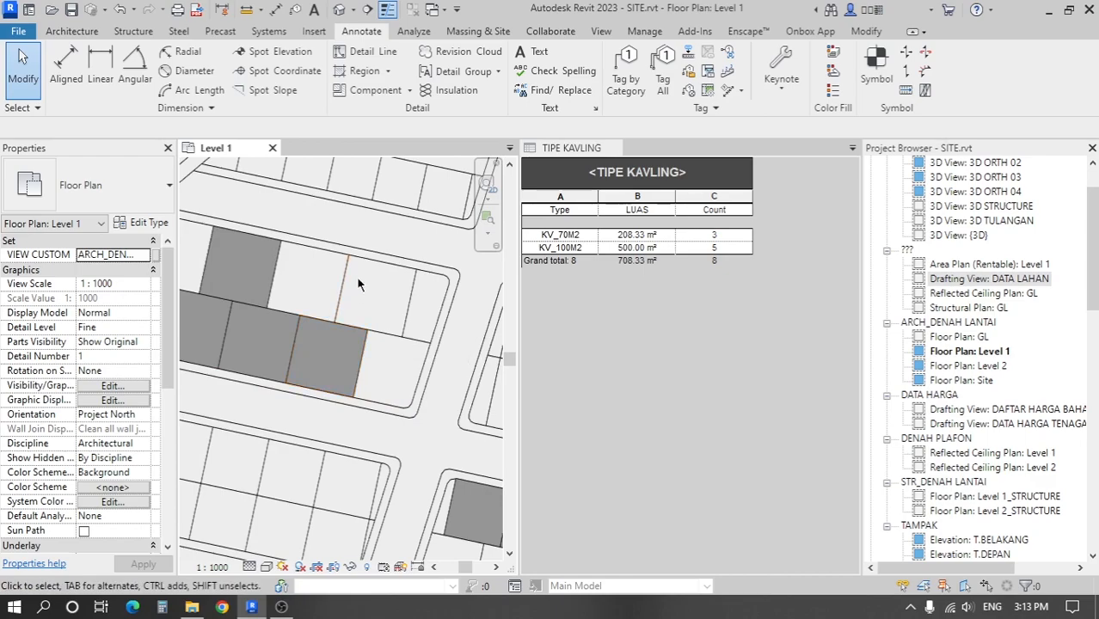
middle_click_drag(282, 342, 310, 354)
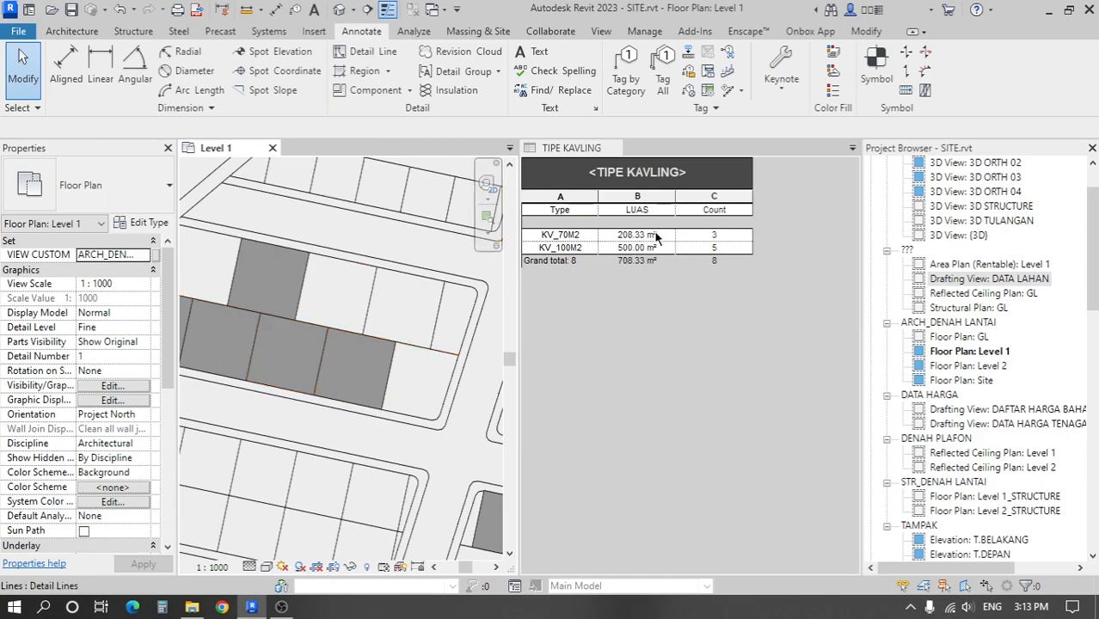
scroll(413, 352, "down", 4)
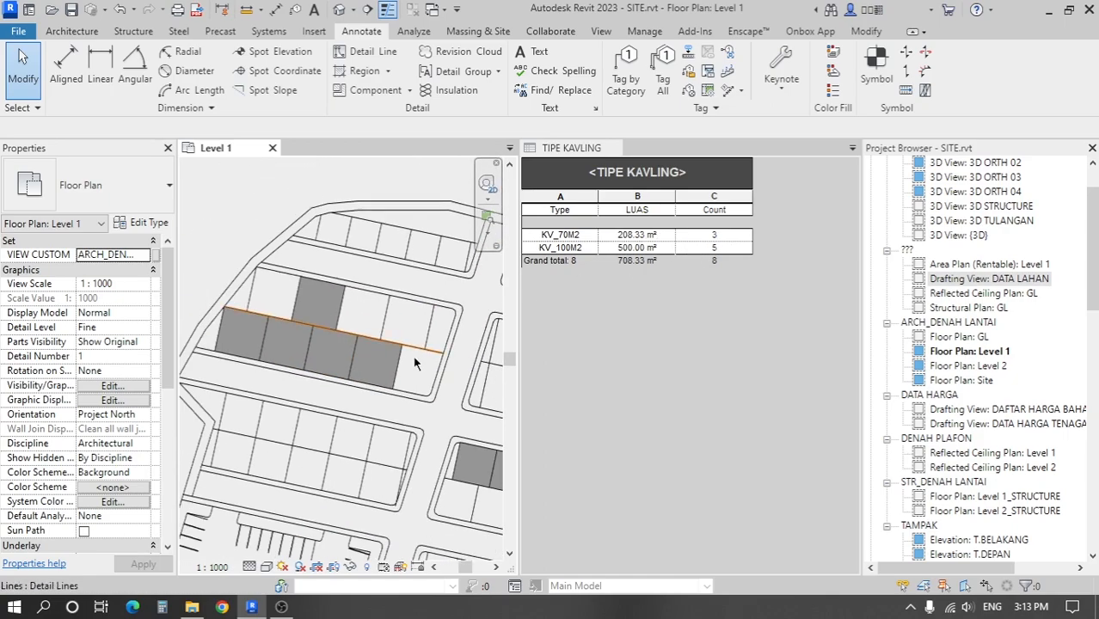